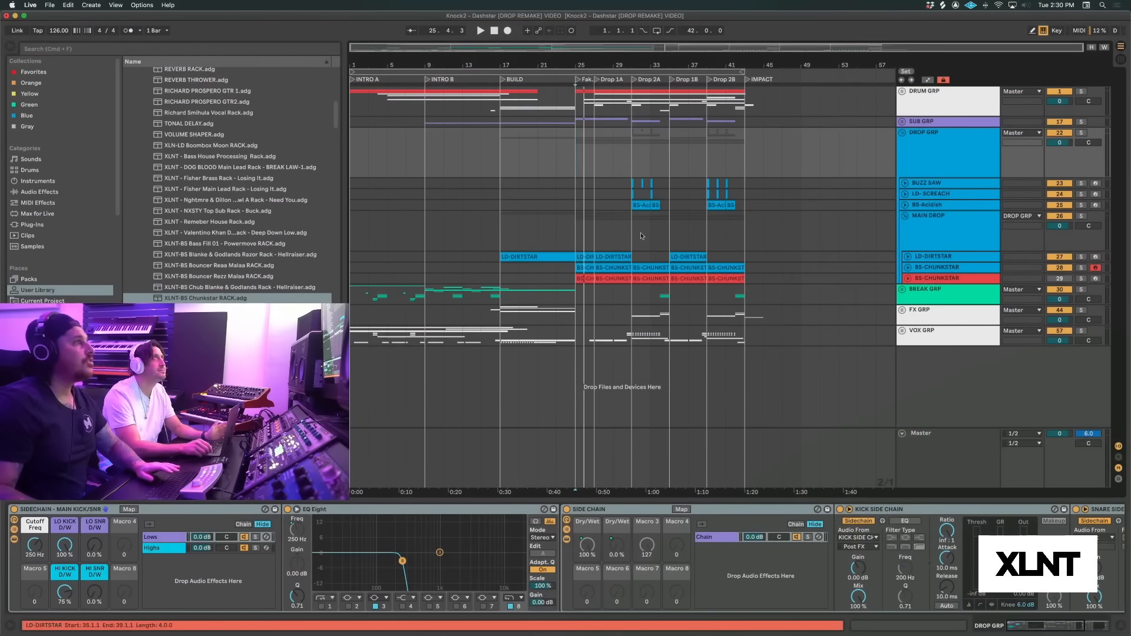
Solo the blue BS-CHUNKSTAR track and play the drop from bar 25 to hear that layer alone
left_click(580, 221)
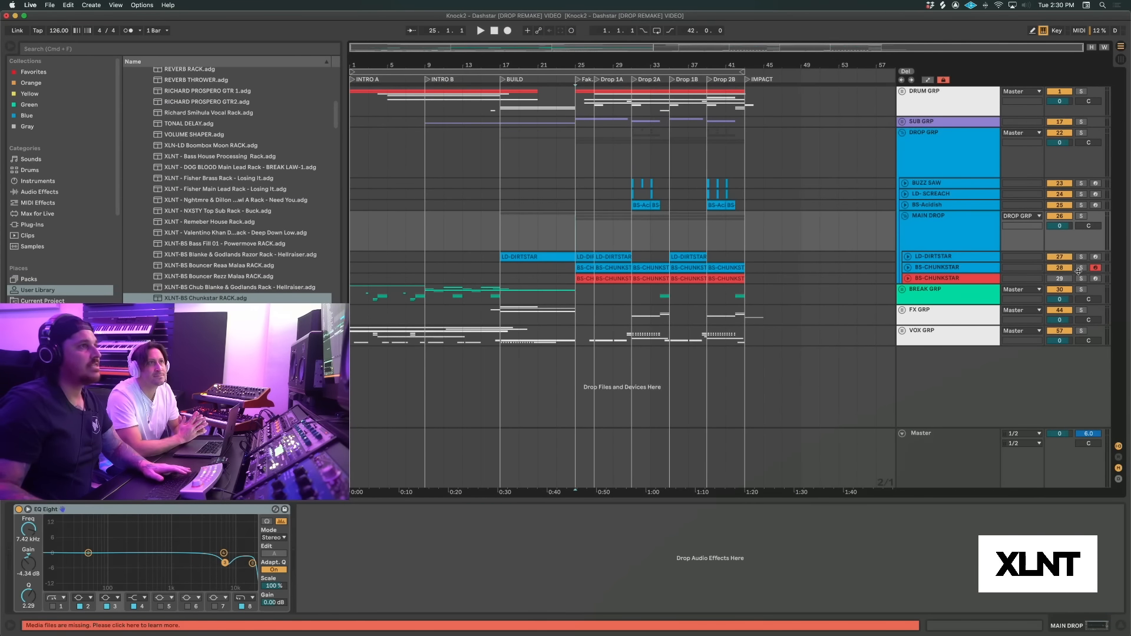
left_click(1081, 268)
key("space")
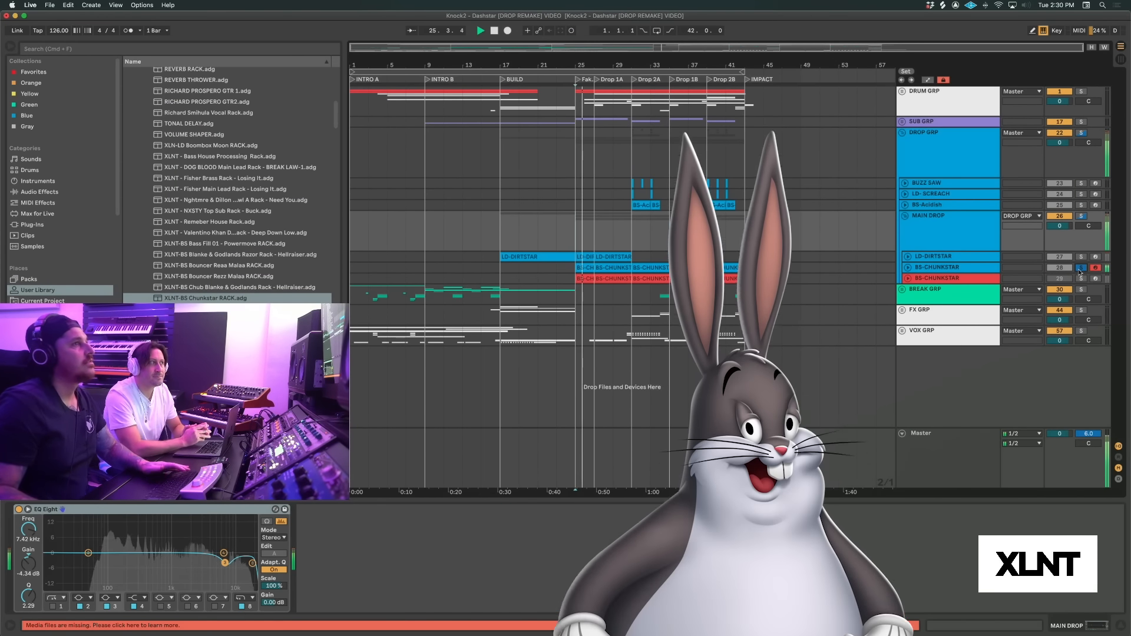
key("space")
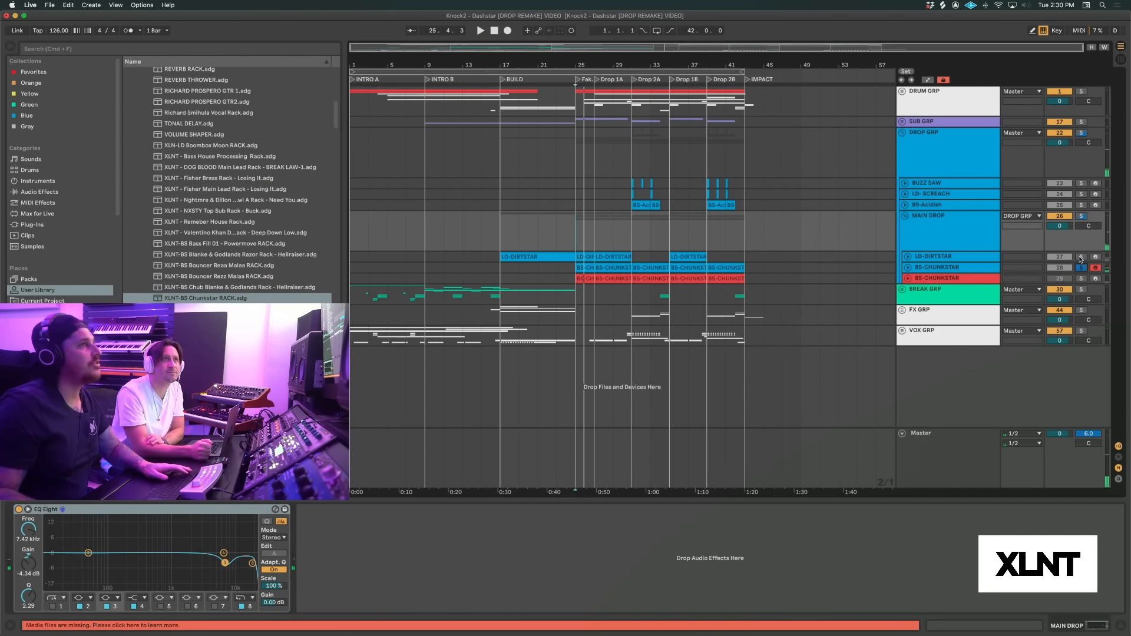
Solo the LD-DIRTSTAR track to hear it alone from bar 25, and release the solo to hear the full mix
left_click(1080, 258)
key("space")
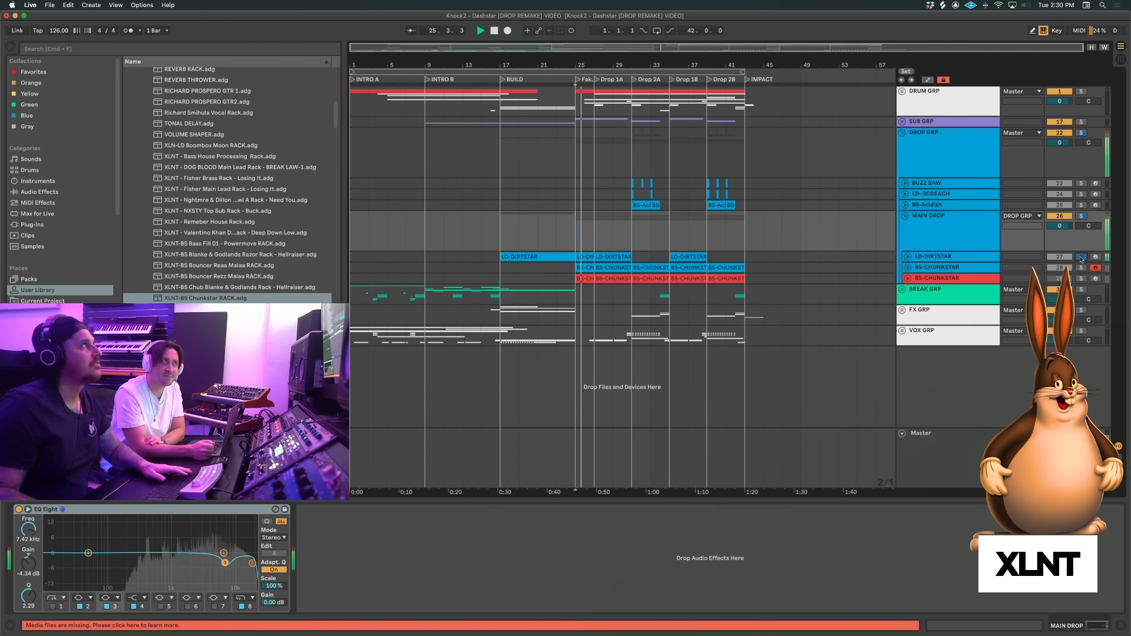
key("space")
left_click(1080, 258)
key("space")
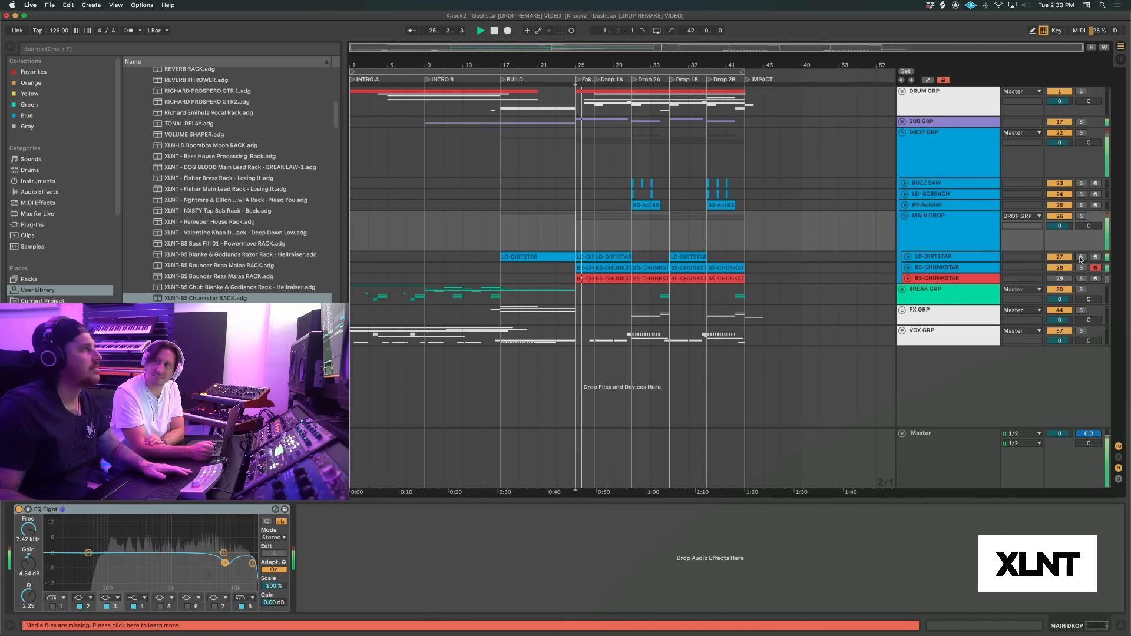
key("space")
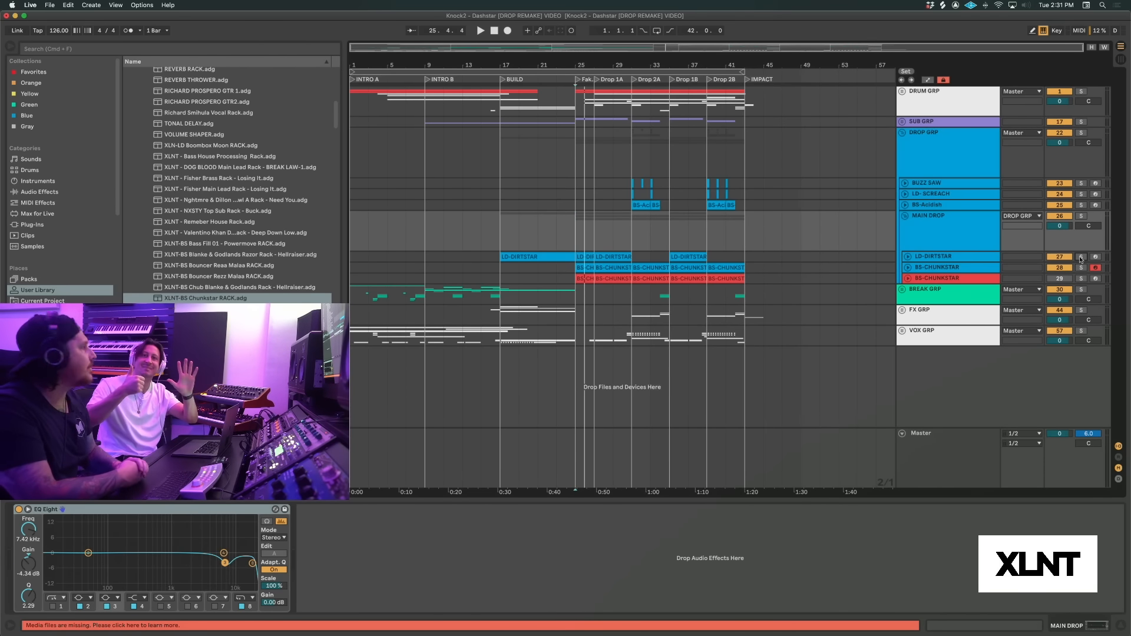
Unfold the LD-DIRTSTAR and blue BS-CHUNKSTAR tracks to show their MIDI clips across the drop sections
left_click(908, 257)
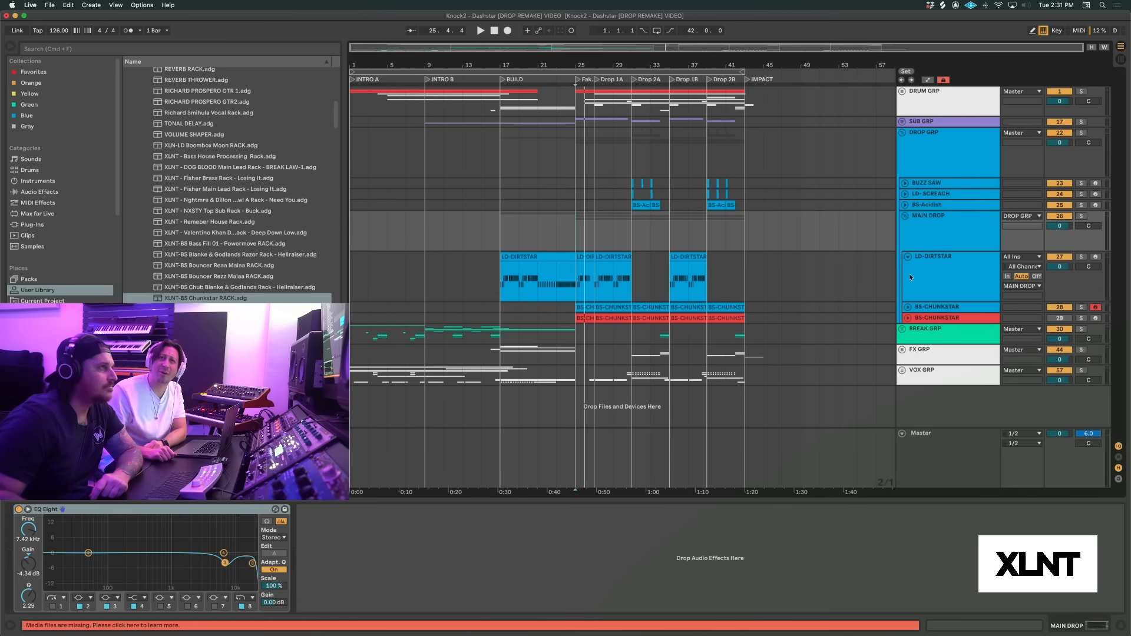
left_click(907, 308)
left_click_drag(613, 65, 614, 106)
scroll(667, 181, "left", 2)
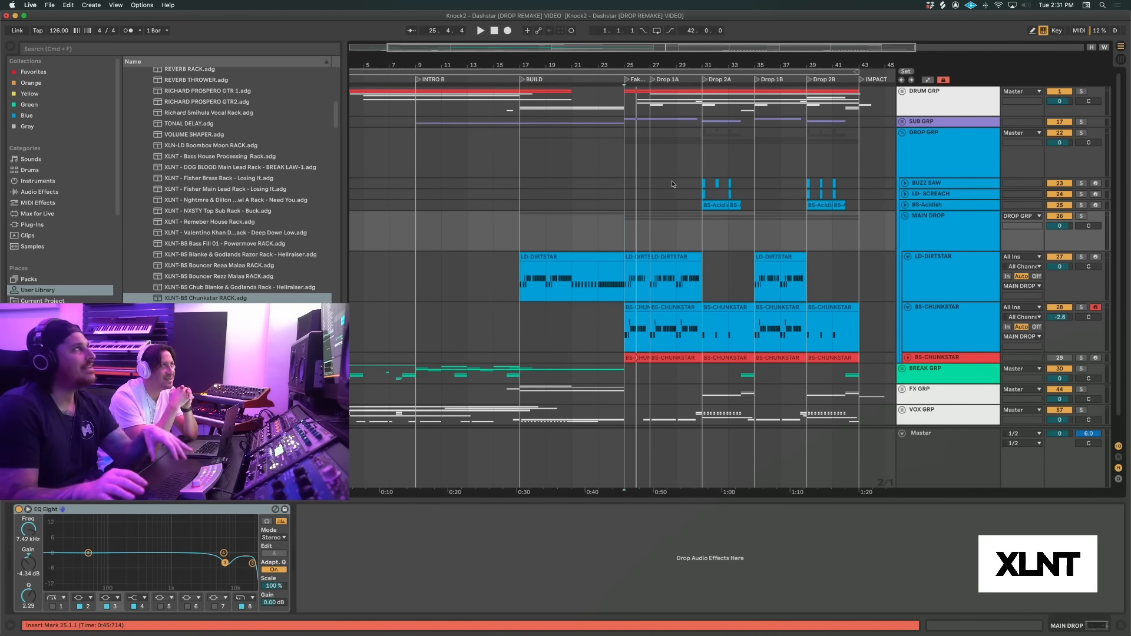
Solo the BREAK GRP track and play the start of Intro A and of Intro B
left_click(672, 183)
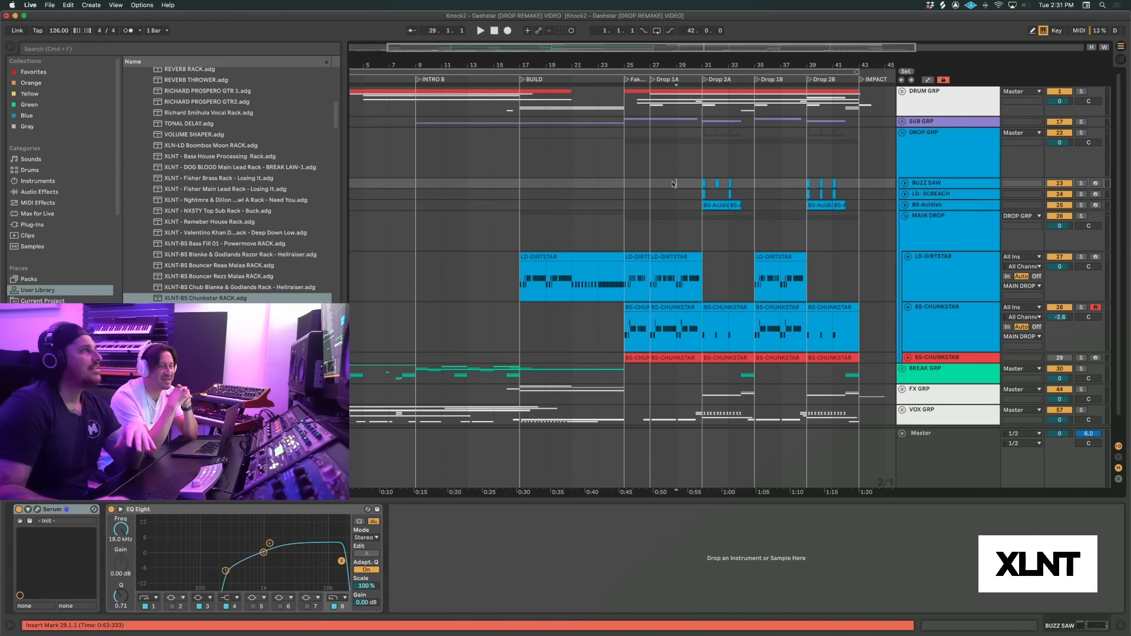
key("Home")
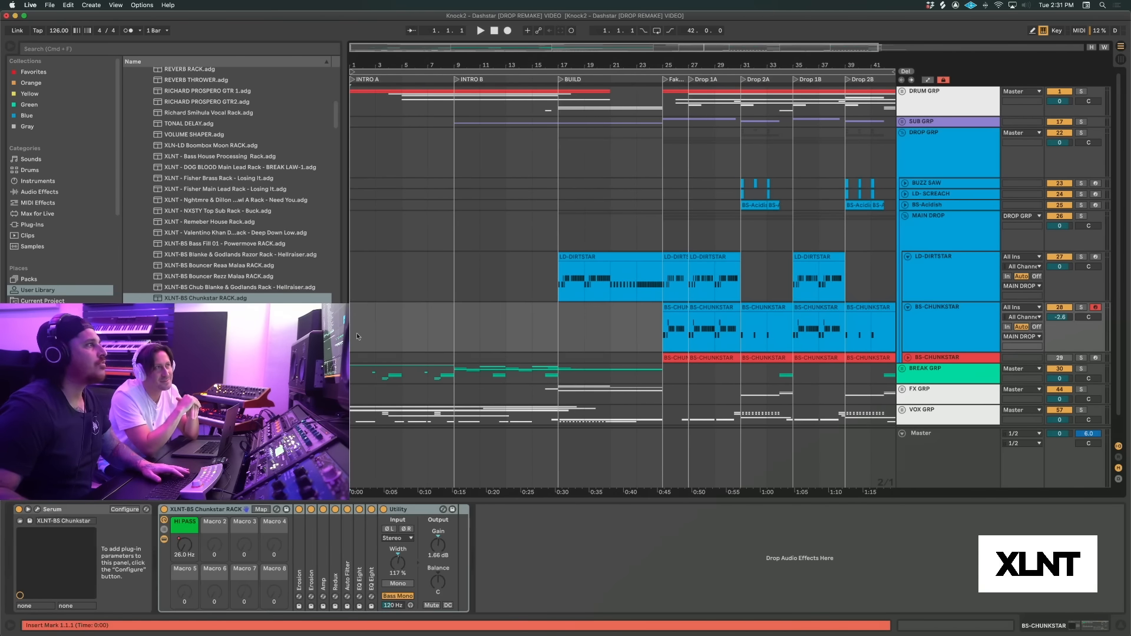
left_click(933, 330)
left_click(1081, 369)
key("space")
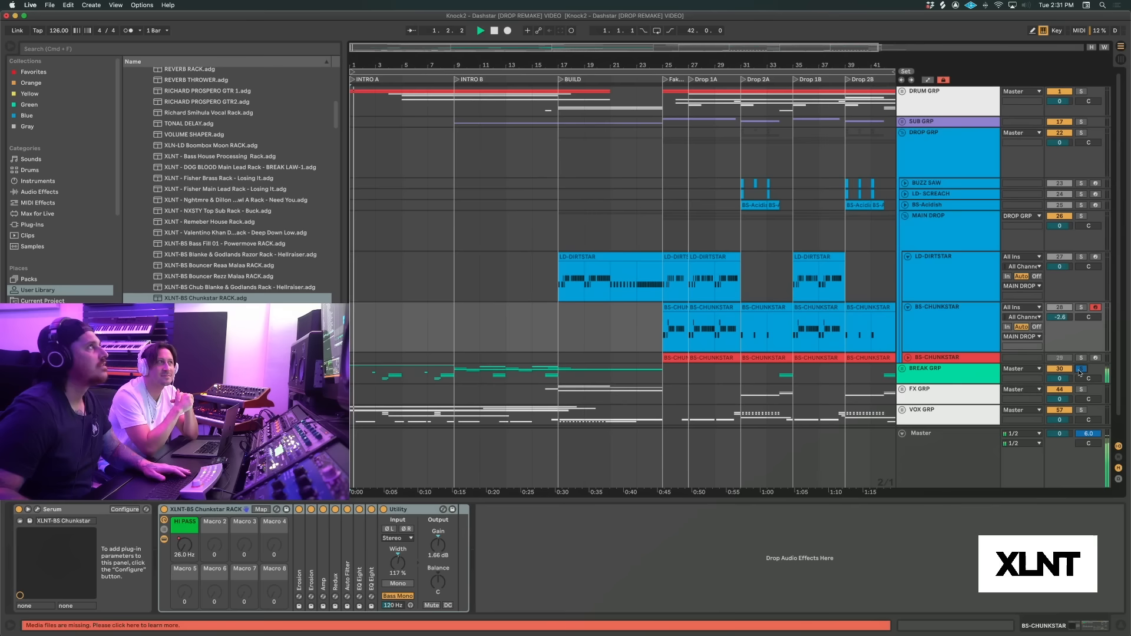
key("space")
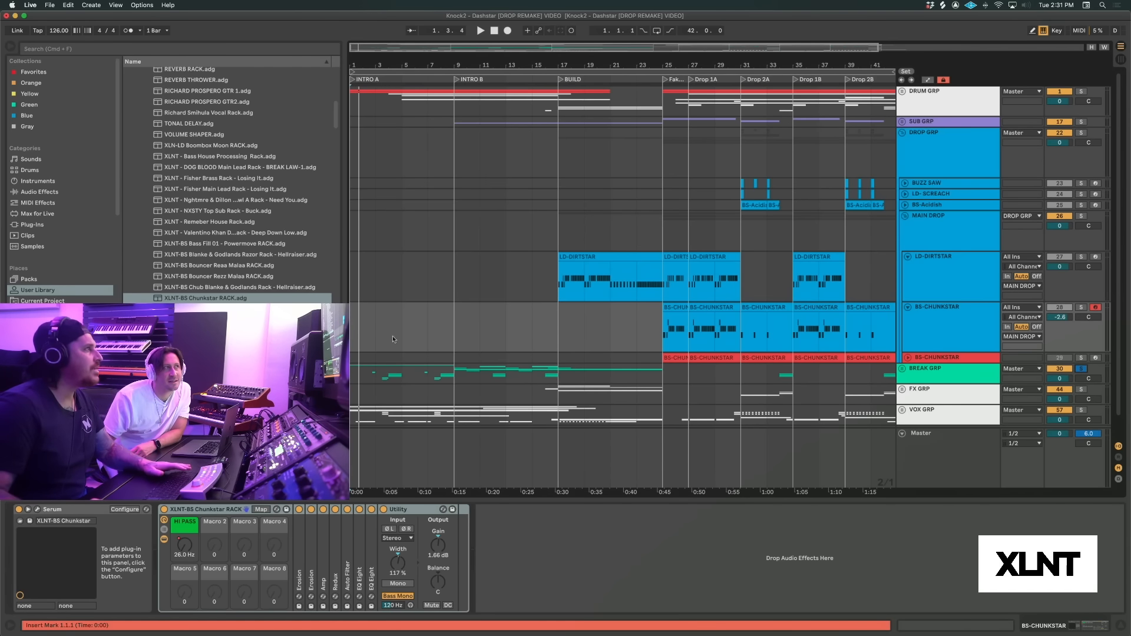
left_click(454, 326)
key("space")
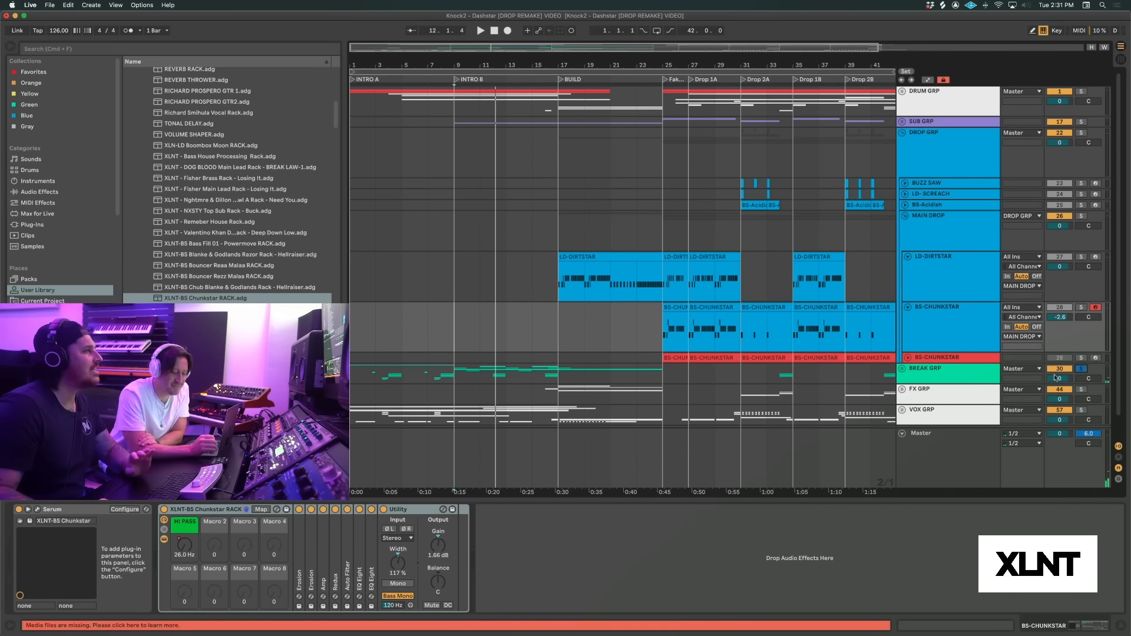
Solo the blue BS-CHUNKSTAR track and play its first clip from bar 25
left_click(666, 335)
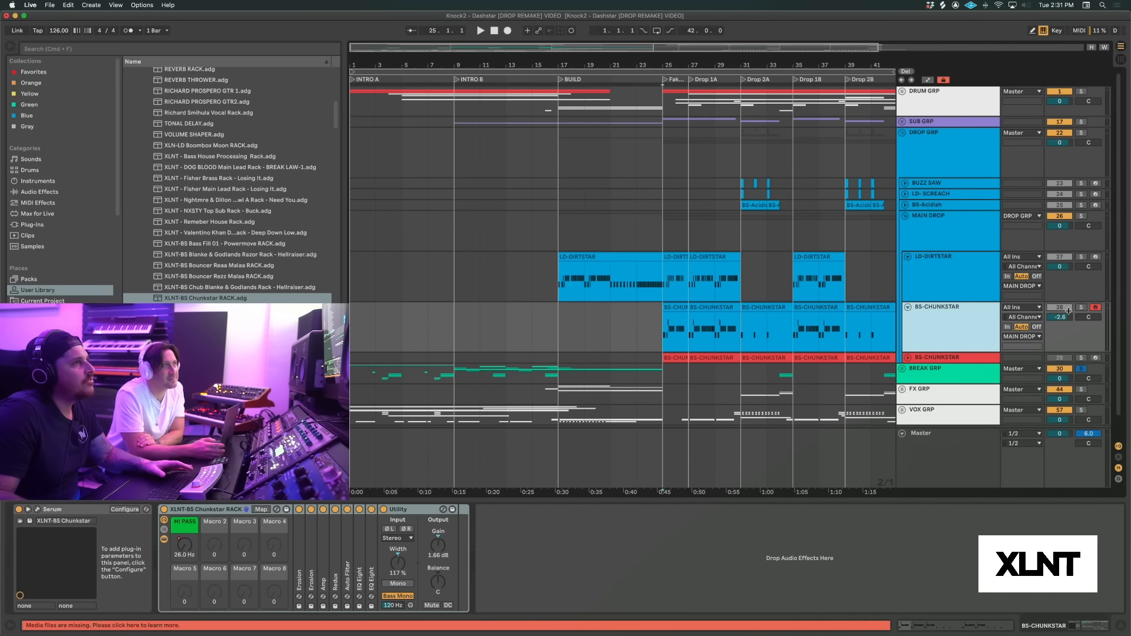
left_click(1081, 307)
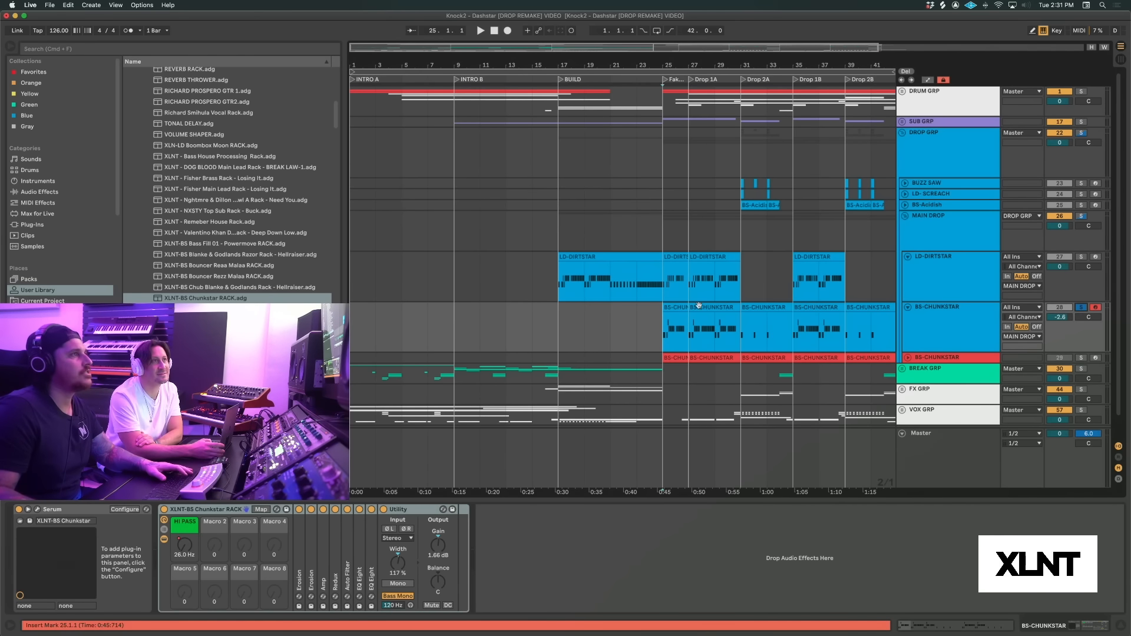
left_click(677, 309)
key("space")
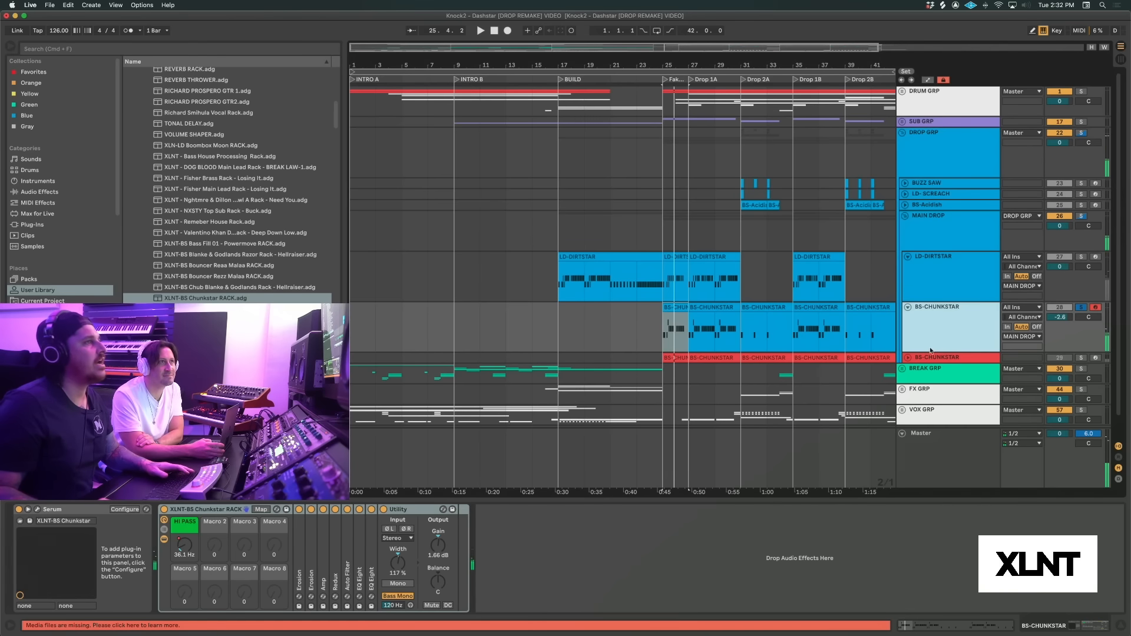
Unfold the red BS-CHUNKSTAR track, solo it, and play its first clip without the effects rack
left_click(910, 360)
left_click(908, 358)
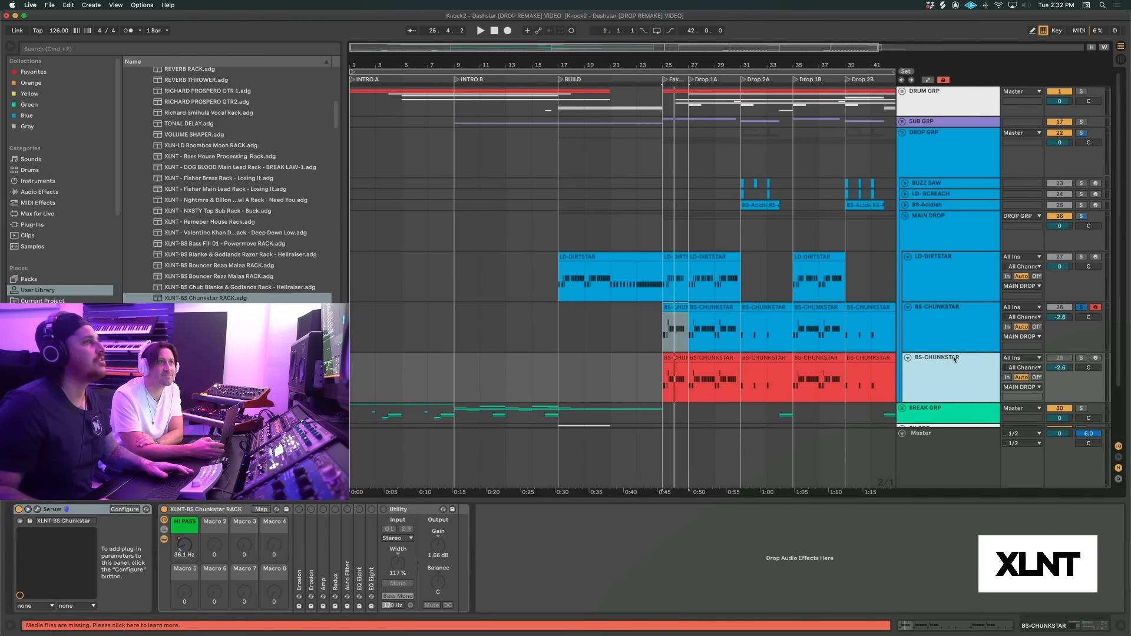
left_click(1081, 359)
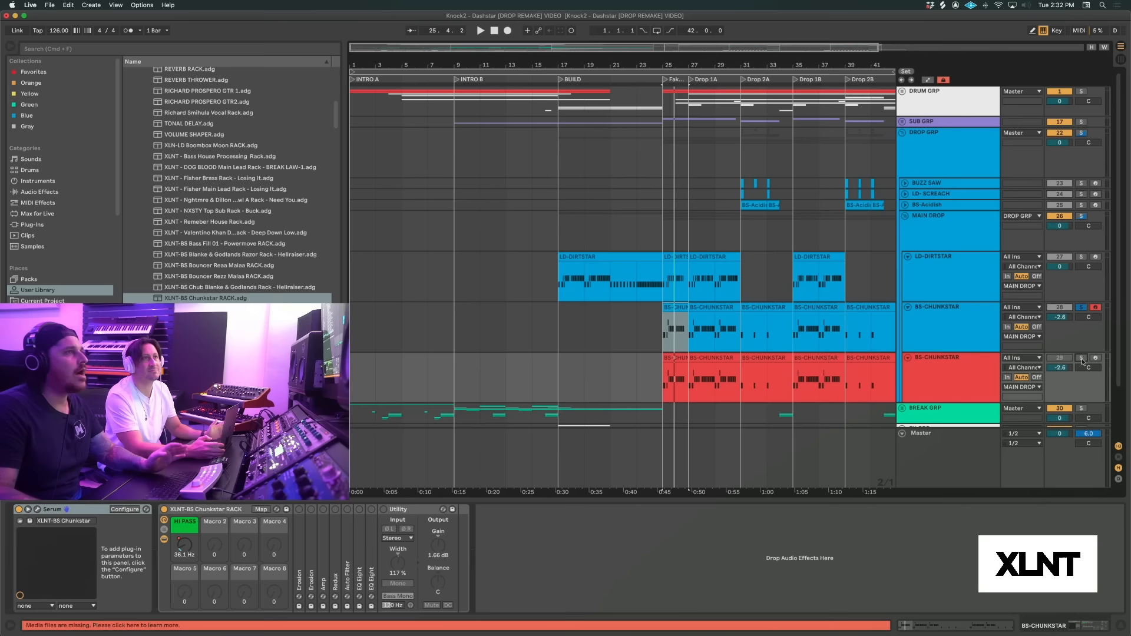
left_click(961, 369)
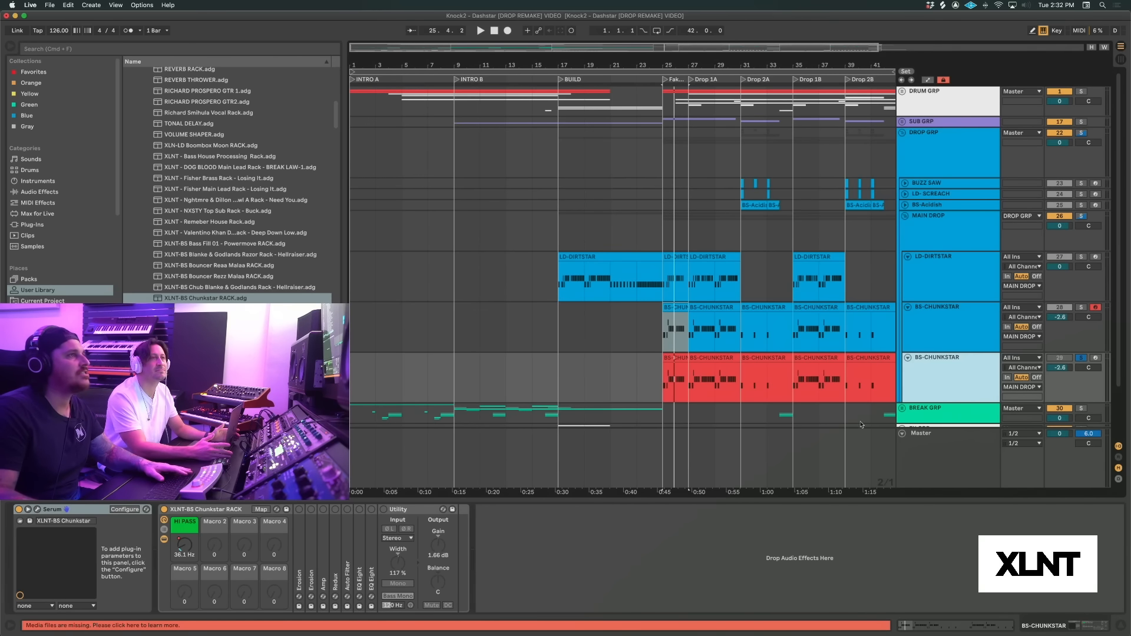
key("space")
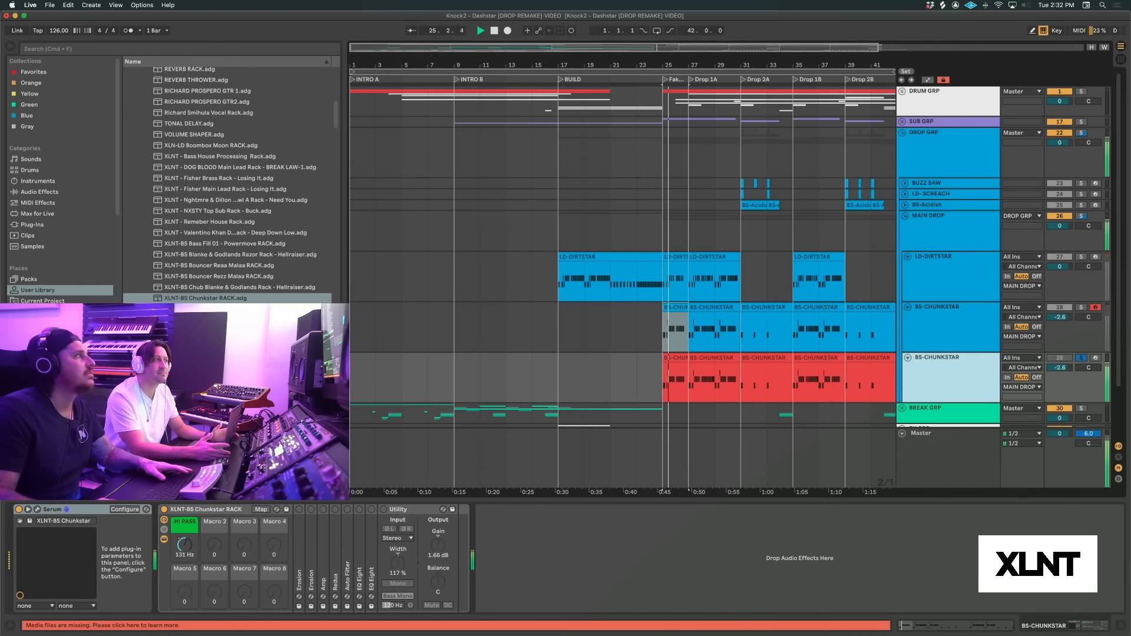
left_click(970, 235)
key("space")
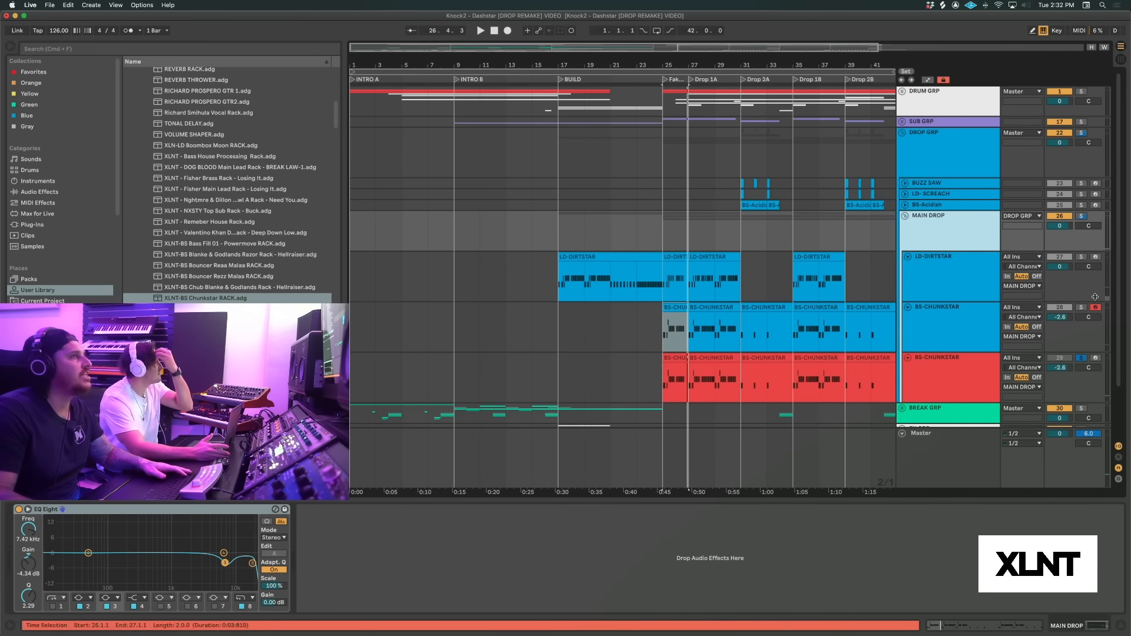
Open the Serum instrument on the red BS-CHUNKSTAR track and enlarge its window
left_click(956, 157)
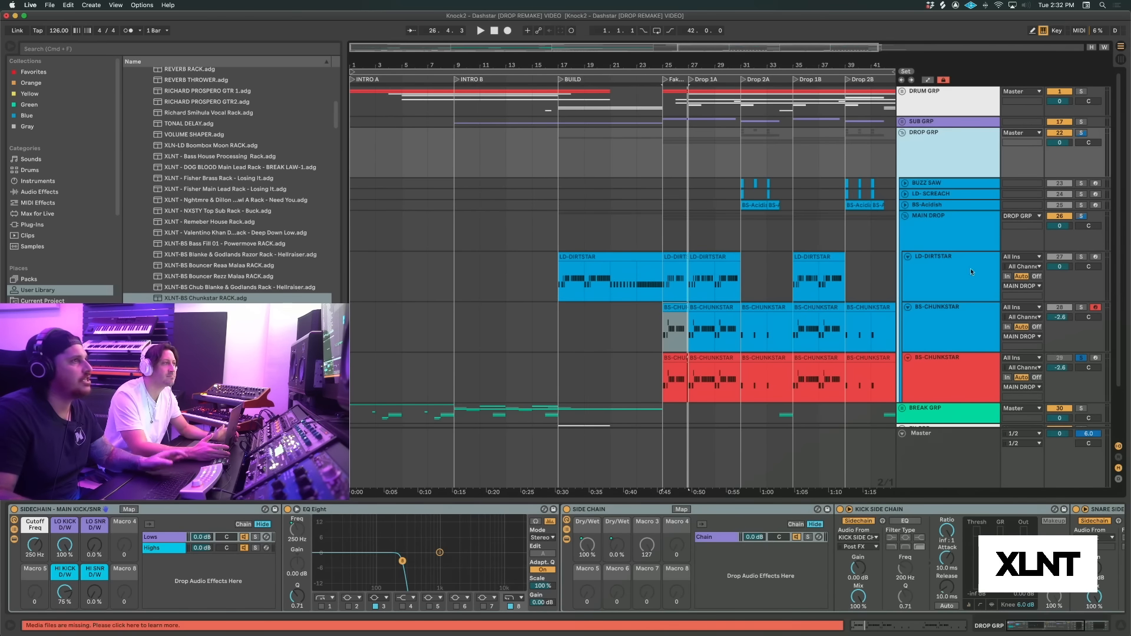
left_click(946, 377)
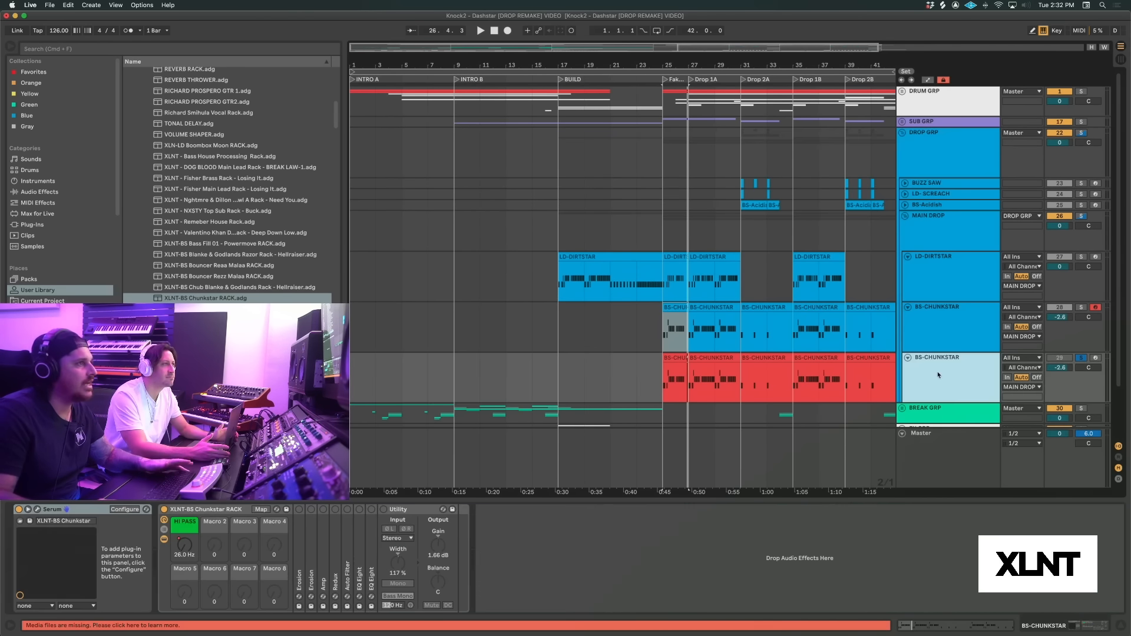
left_click(37, 510)
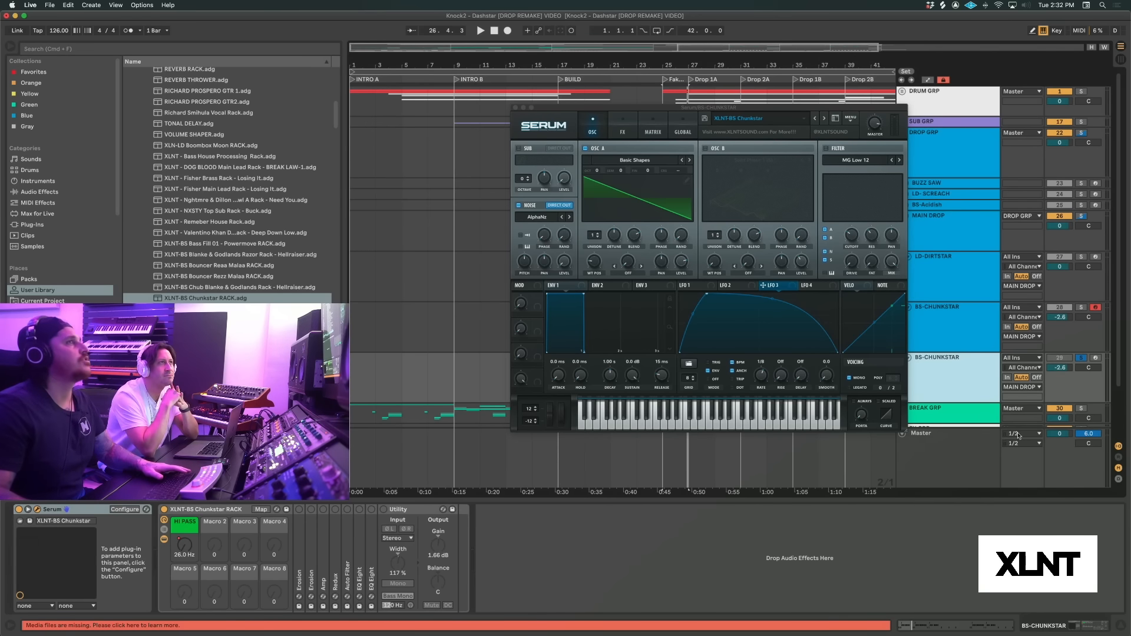
left_click_drag(903, 430, 729, 289)
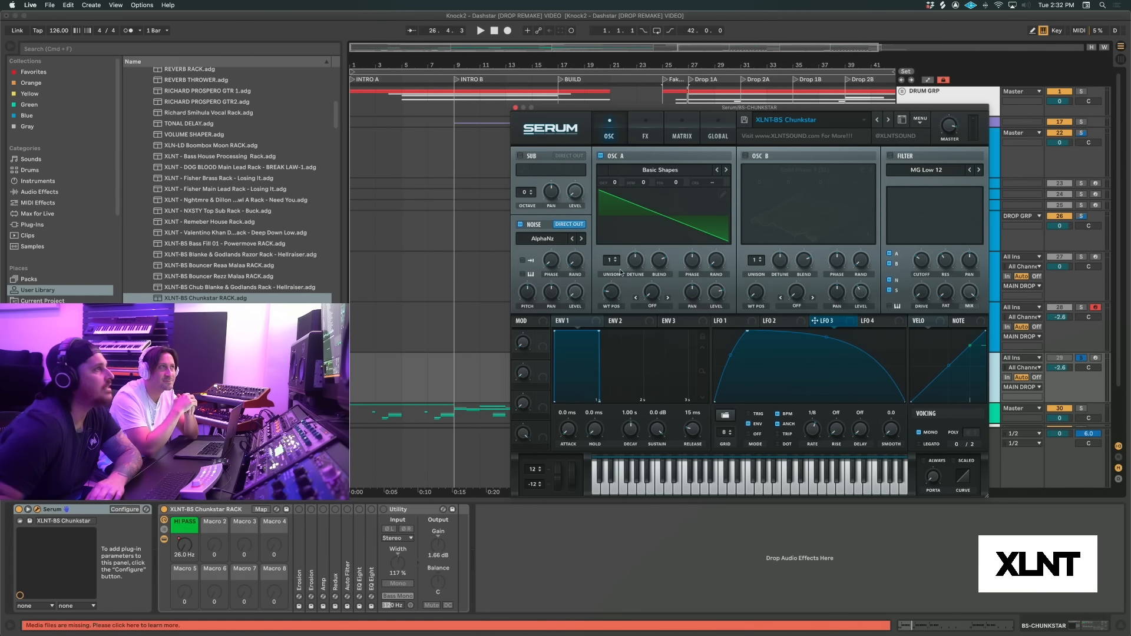
Set oscillator A's Basic Shapes wavetable position to the square wave, modulate its level with LFO 3, and audition the bass
left_click_drag(612, 300, 611, 266)
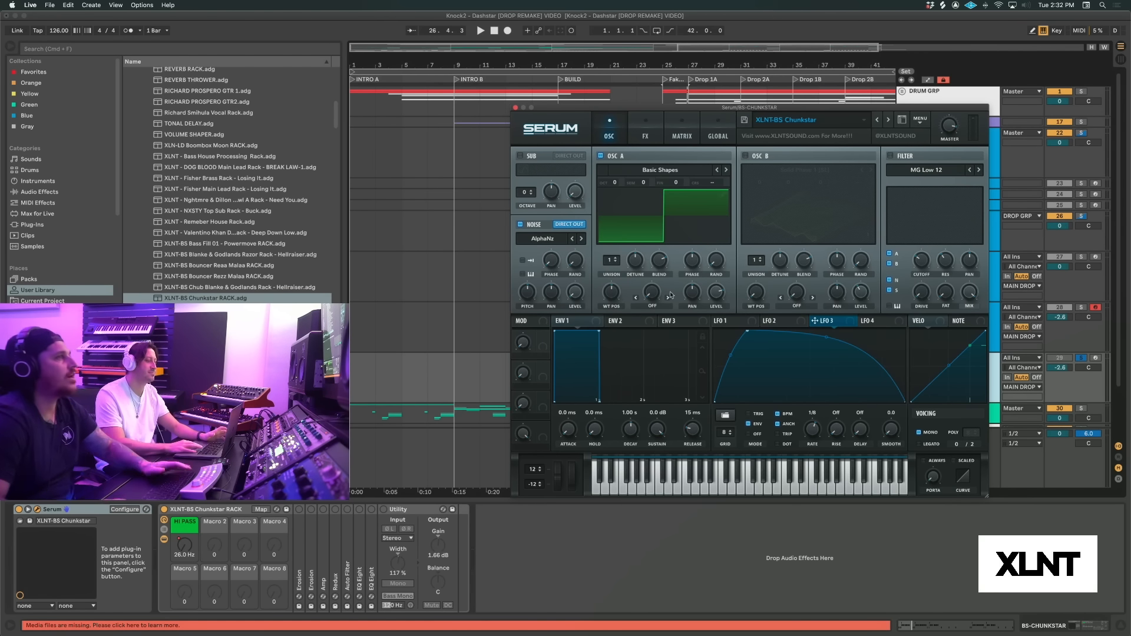
key("space")
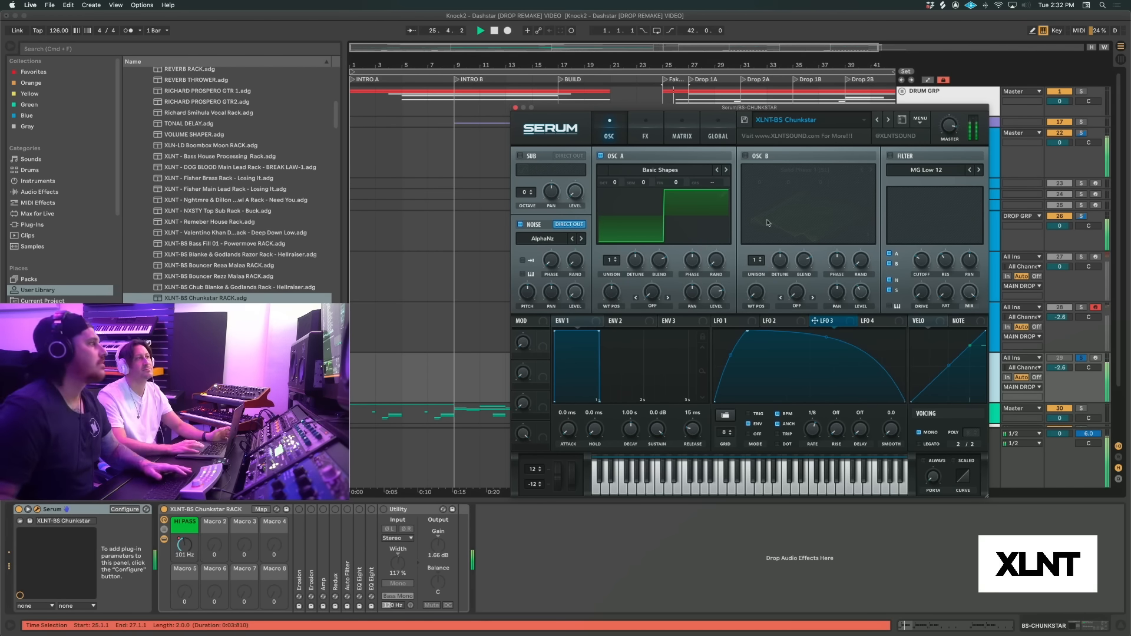
key("space")
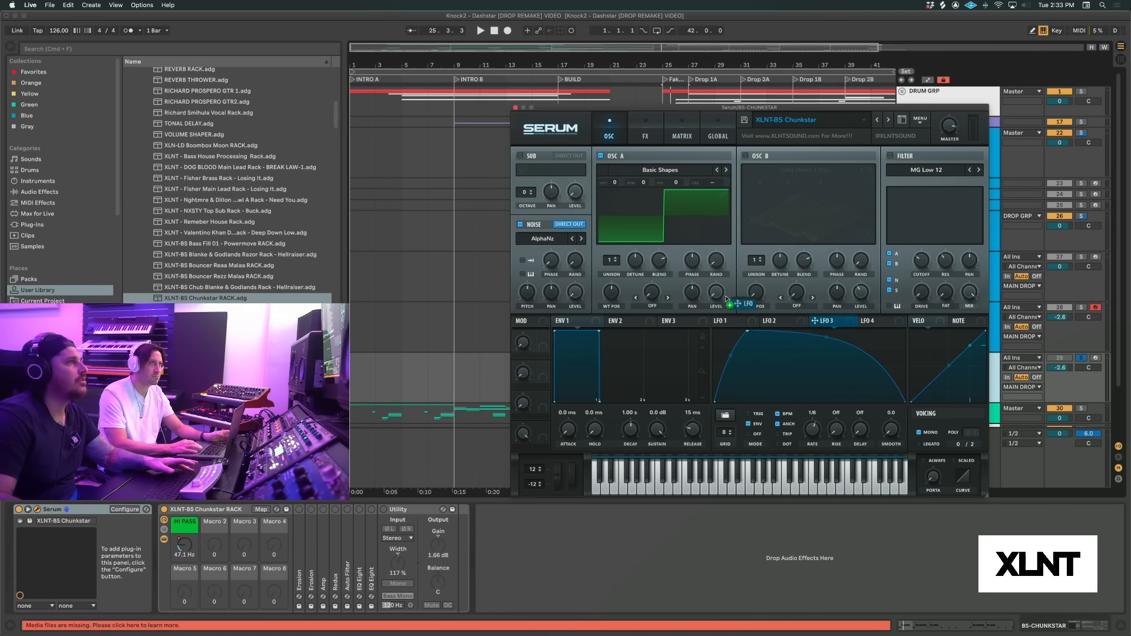
key("space")
mouse_move(713, 292)
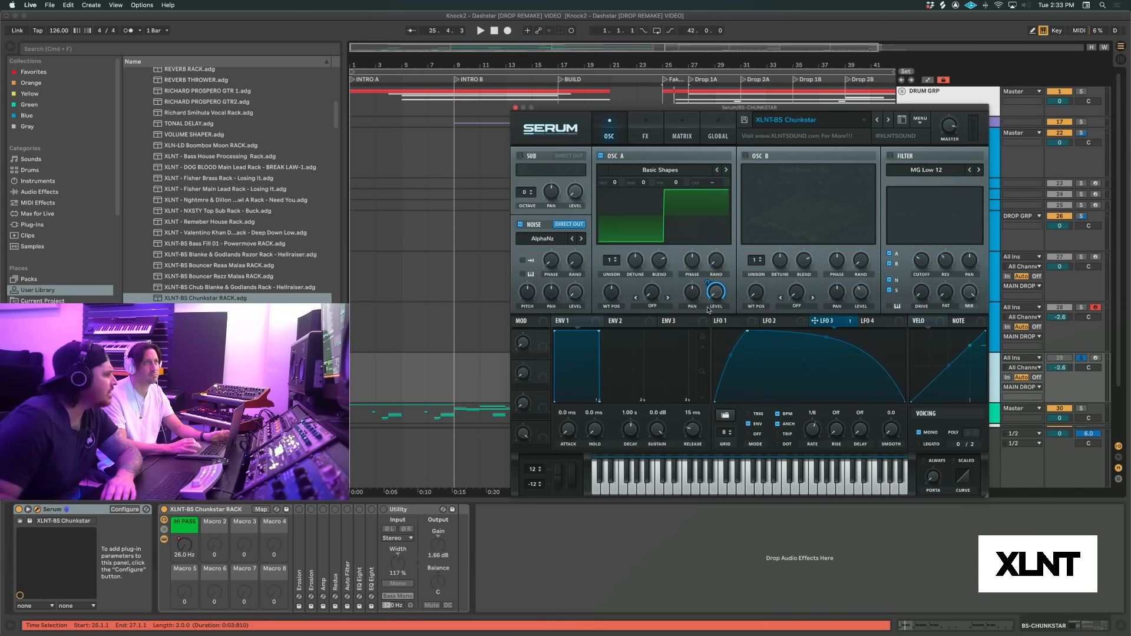
Look through the Analog noise list, keep AlphaNz, modulate the noise level with LFO 3, and audition the bass
left_click(545, 239)
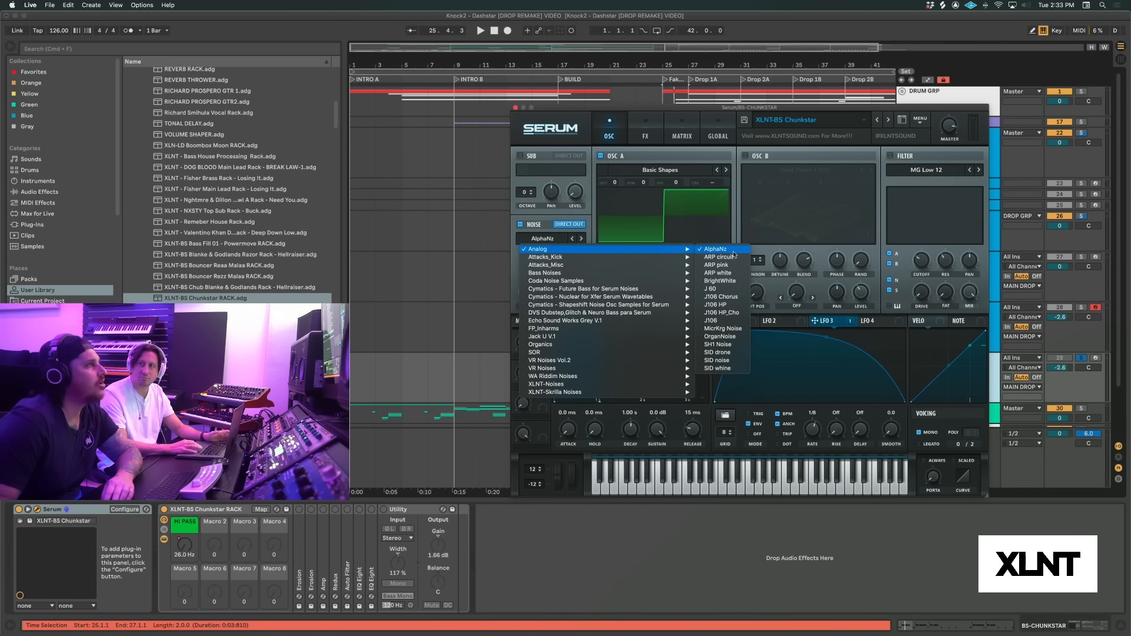
left_click(592, 217)
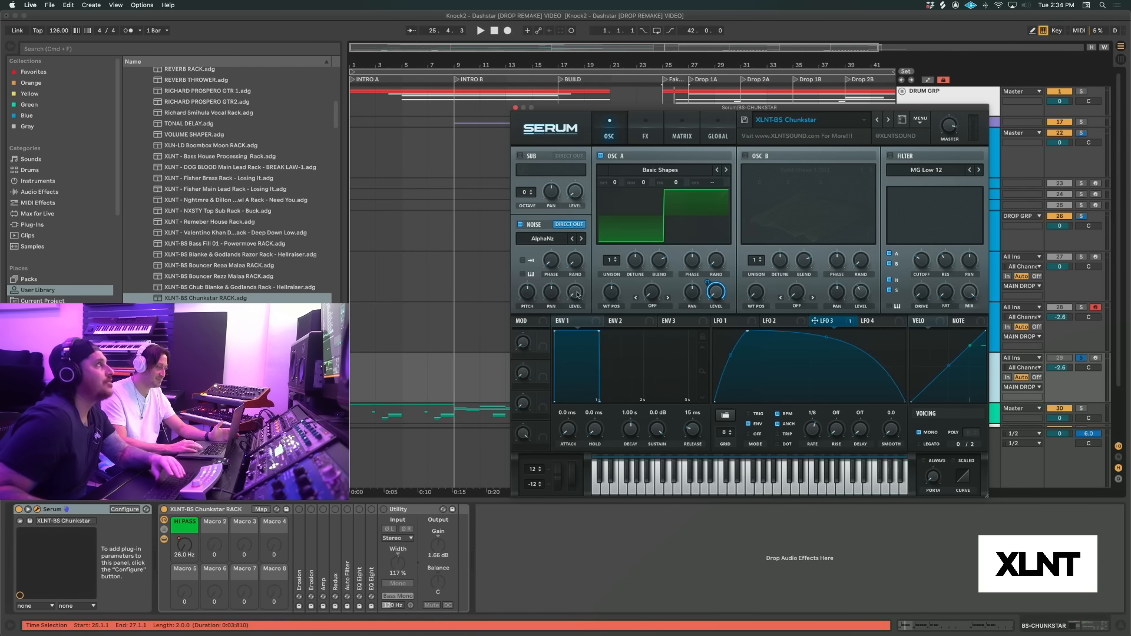
mouse_move(527, 294)
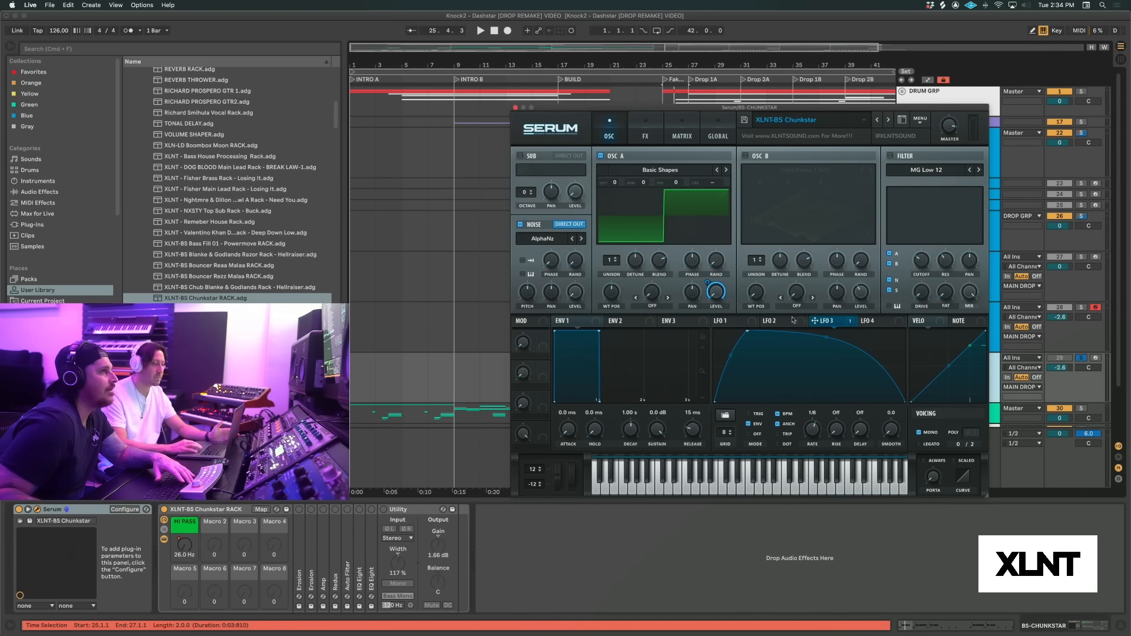
left_click_drag(856, 322, 569, 300)
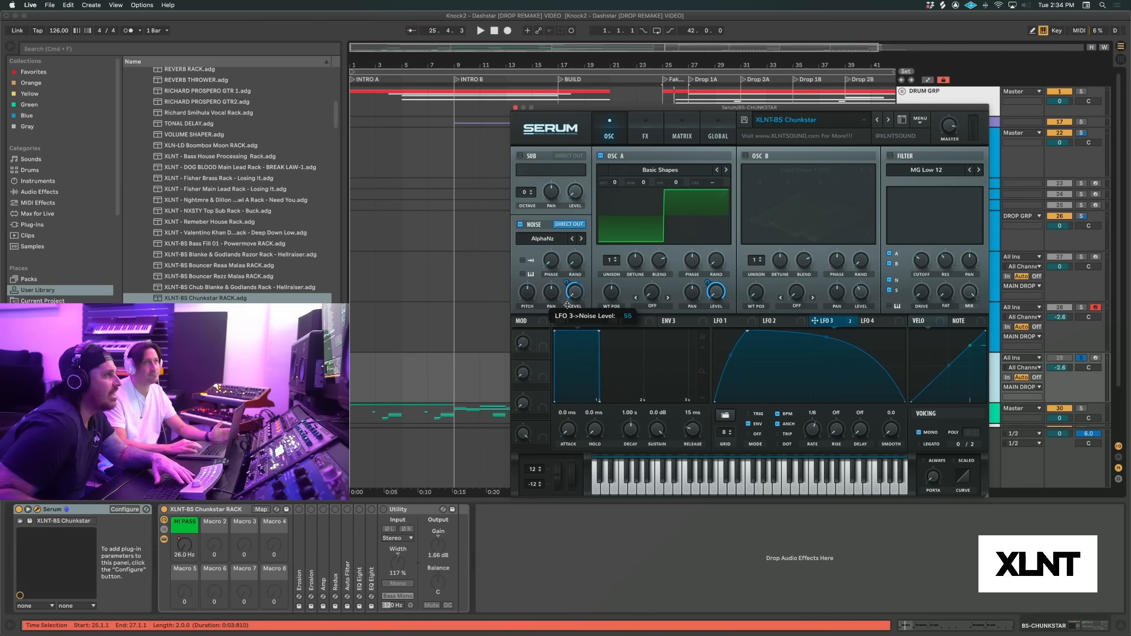
key("space")
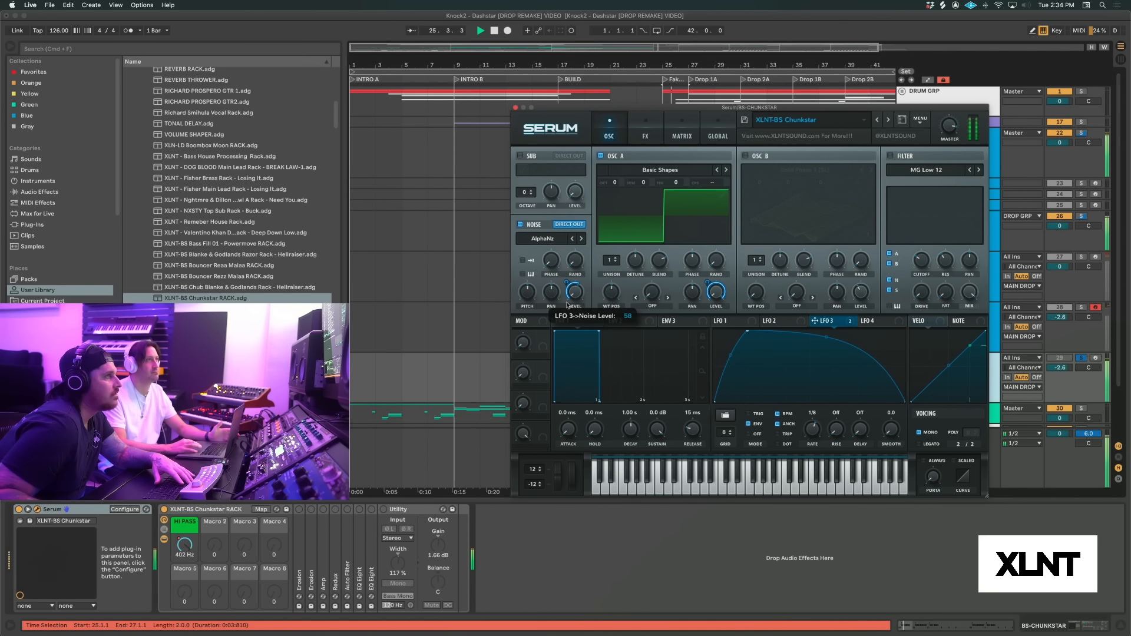
key("space")
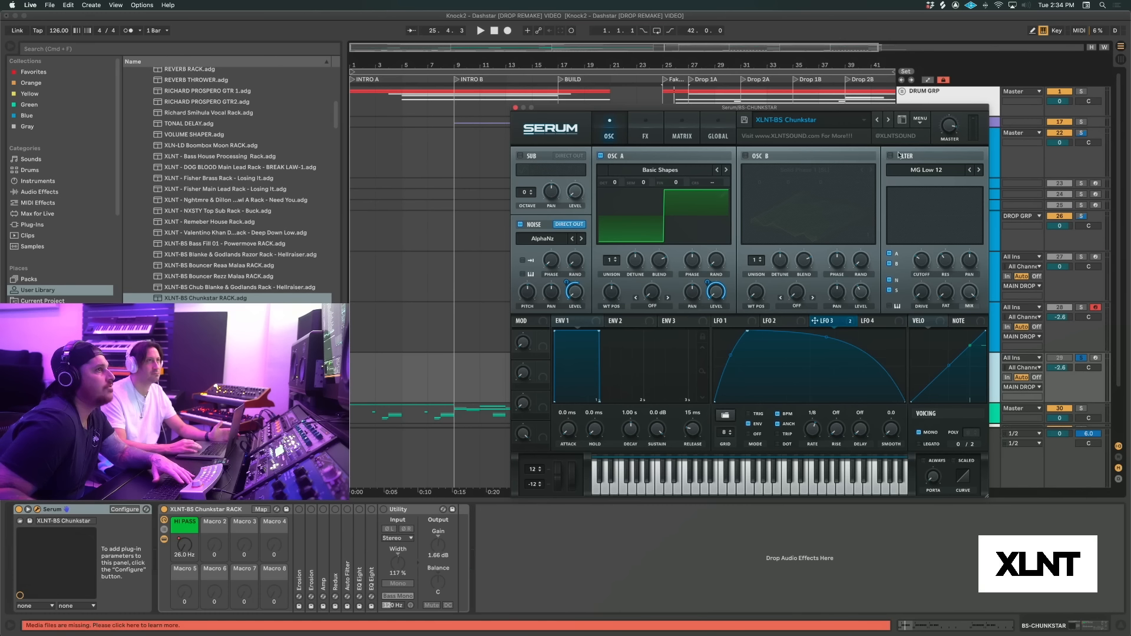
Turn on Serum's MG Low 12 filter, modulate its cutoff with LFO 3, and audition the bass
left_click(891, 156)
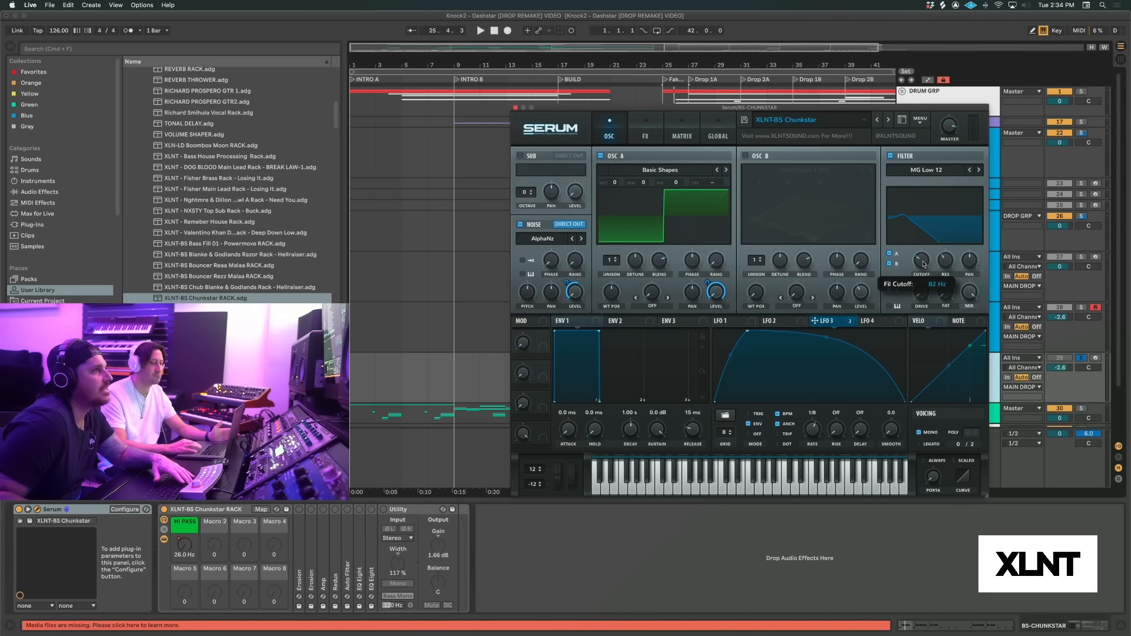
mouse_move(947, 263)
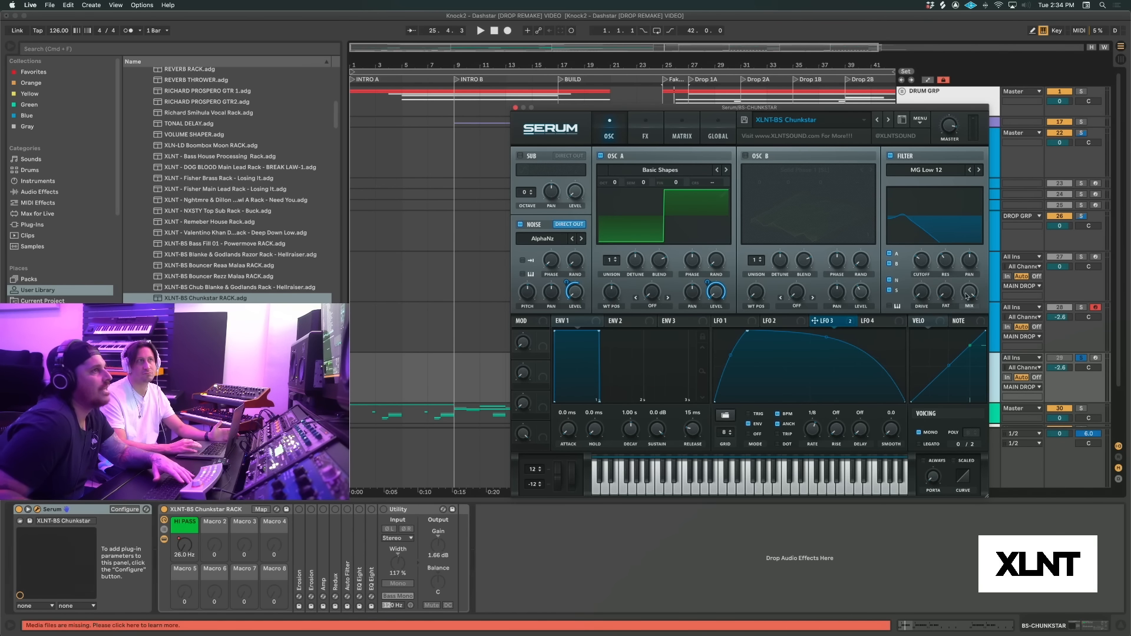
left_click_drag(863, 321, 922, 264)
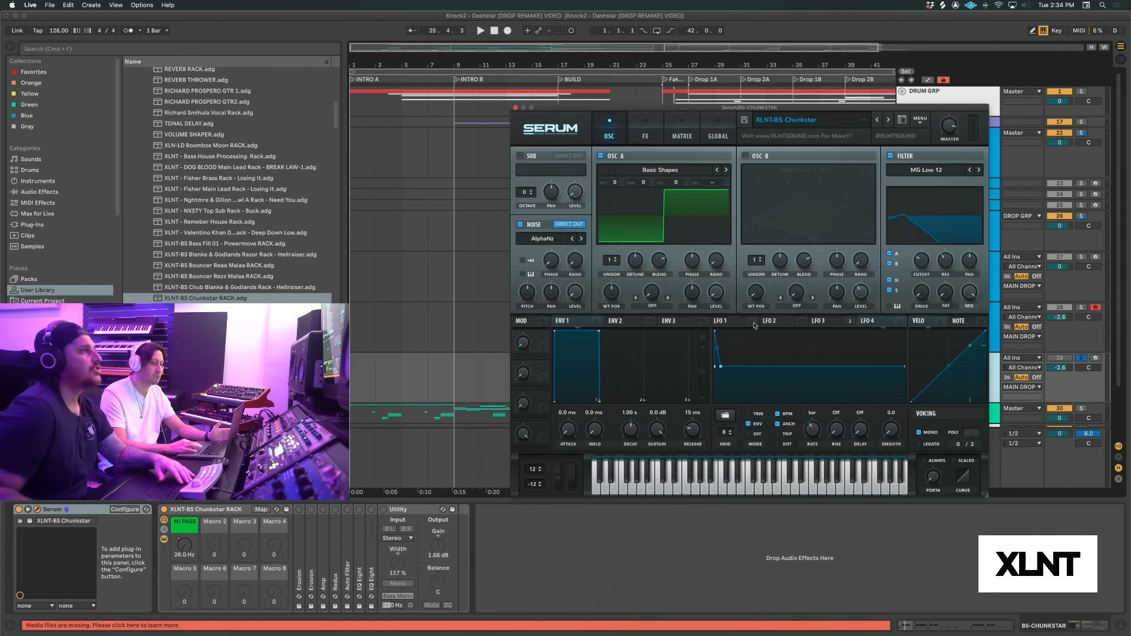
left_click_drag(822, 321, 916, 268)
key("space")
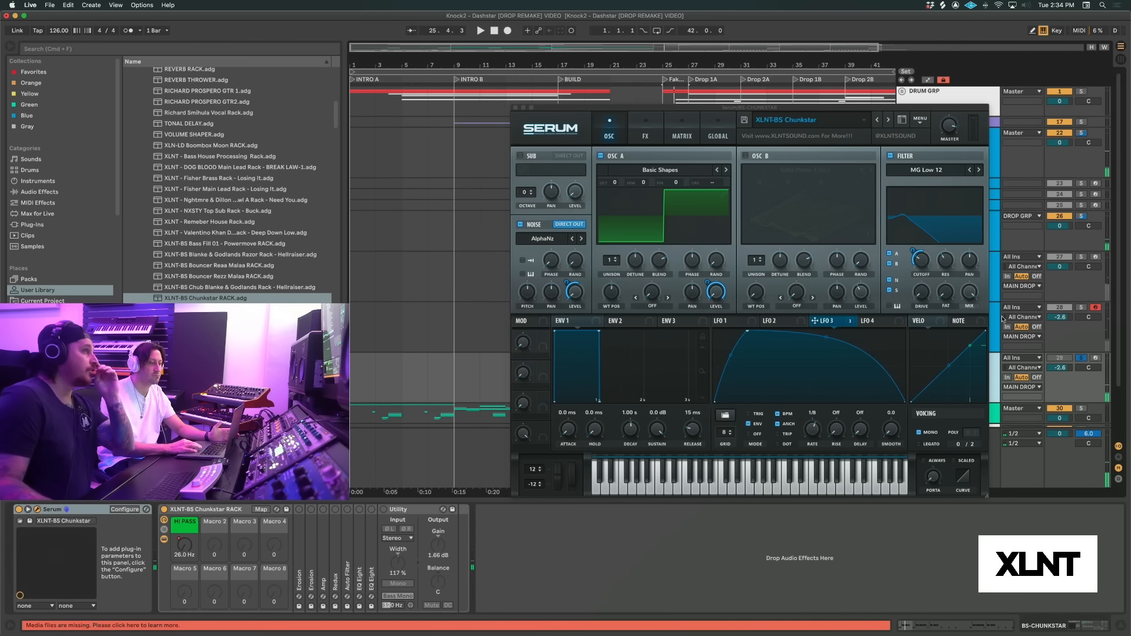
key("space")
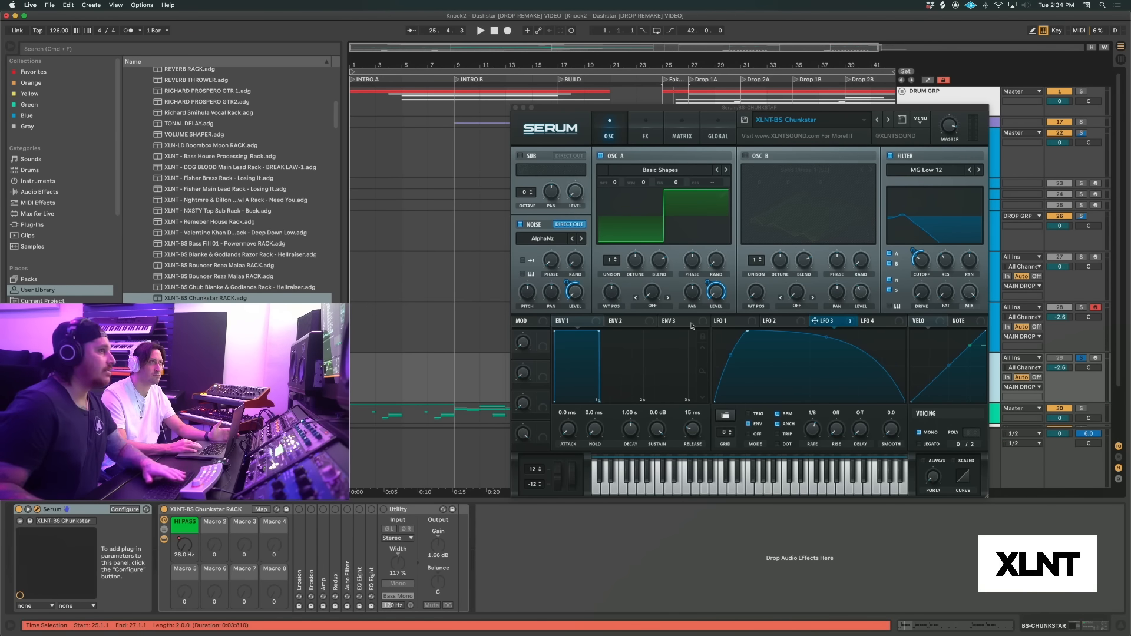
key("space")
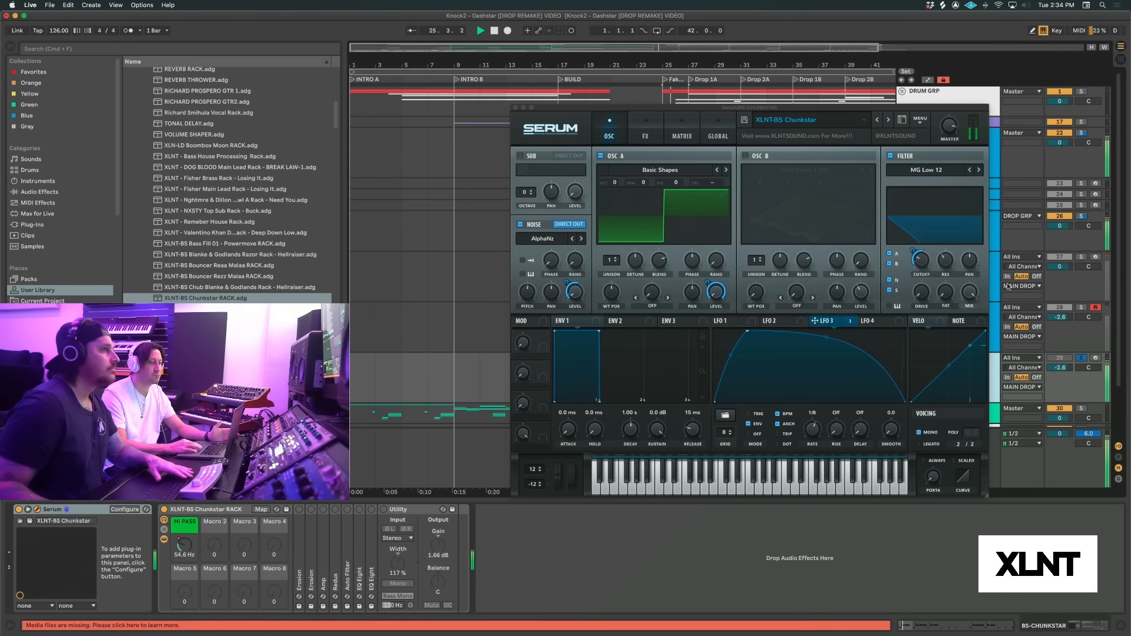
key("space")
Modulate the MG Low 12 filter's drive with LFO 3, reduce the modulation amount, and audition the bass
left_click_drag(863, 320, 922, 293)
left_click(824, 321)
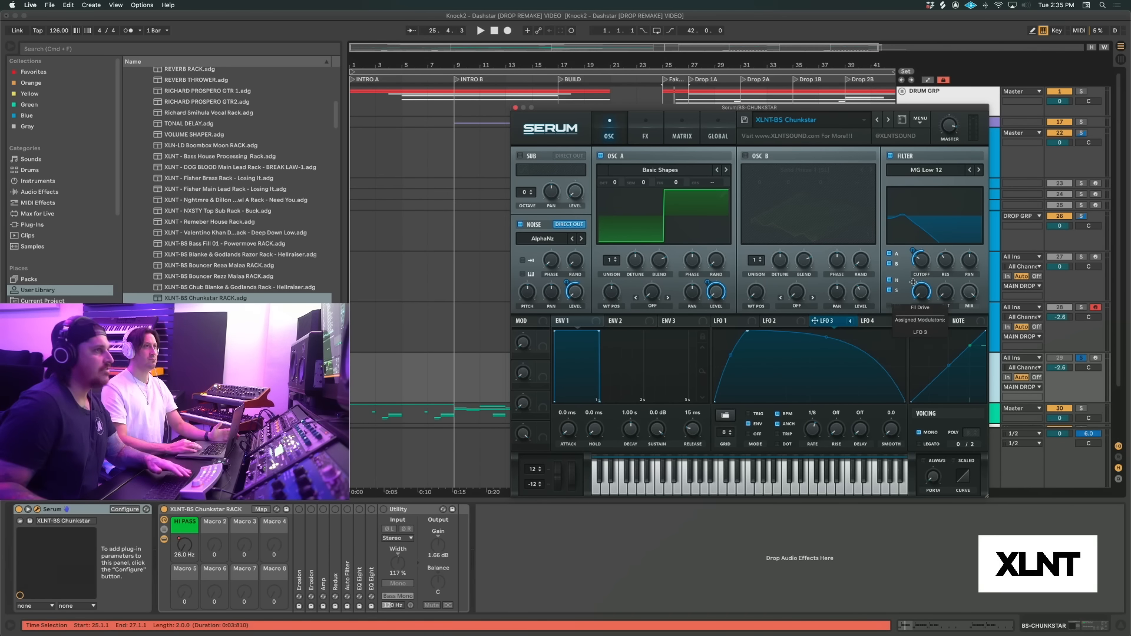
left_click_drag(912, 282, 912, 302)
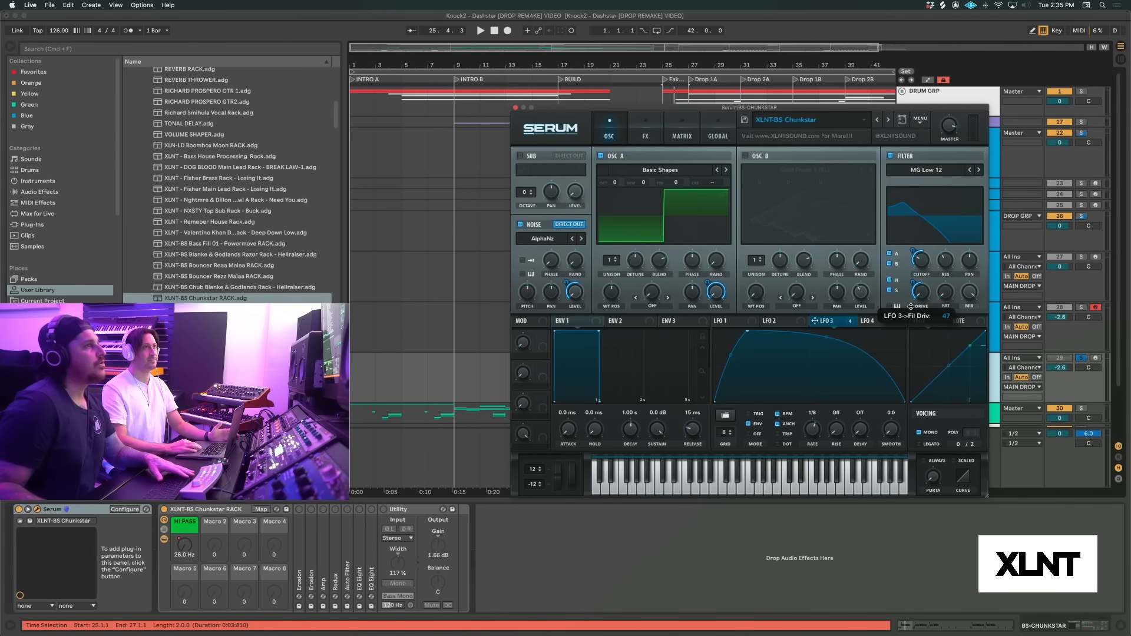
left_click_drag(911, 306, 911, 306)
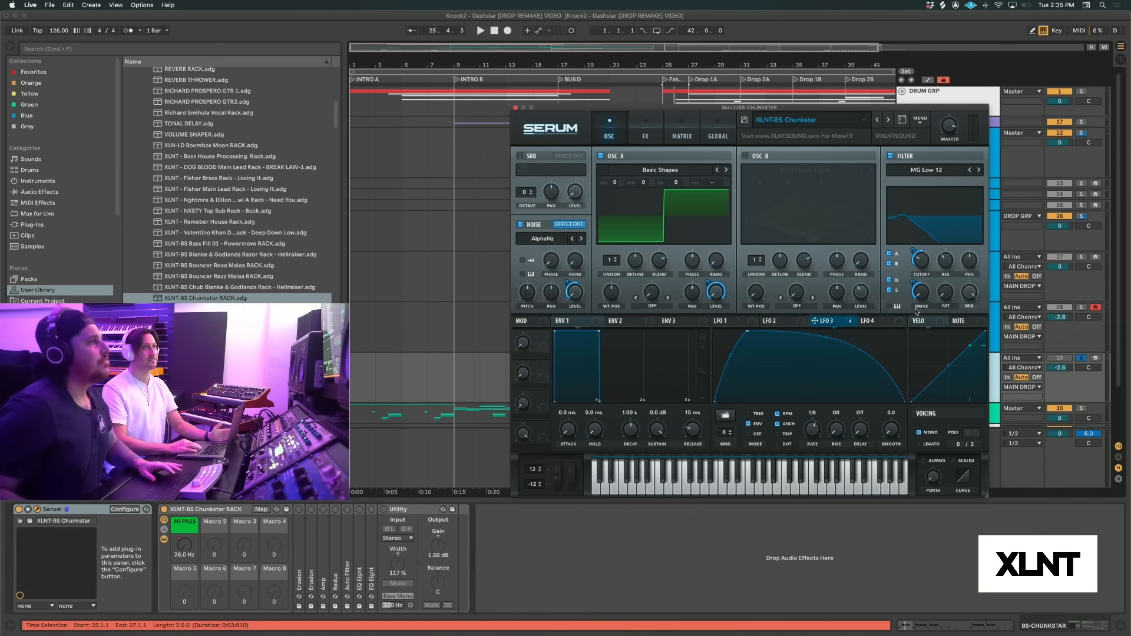
key("space")
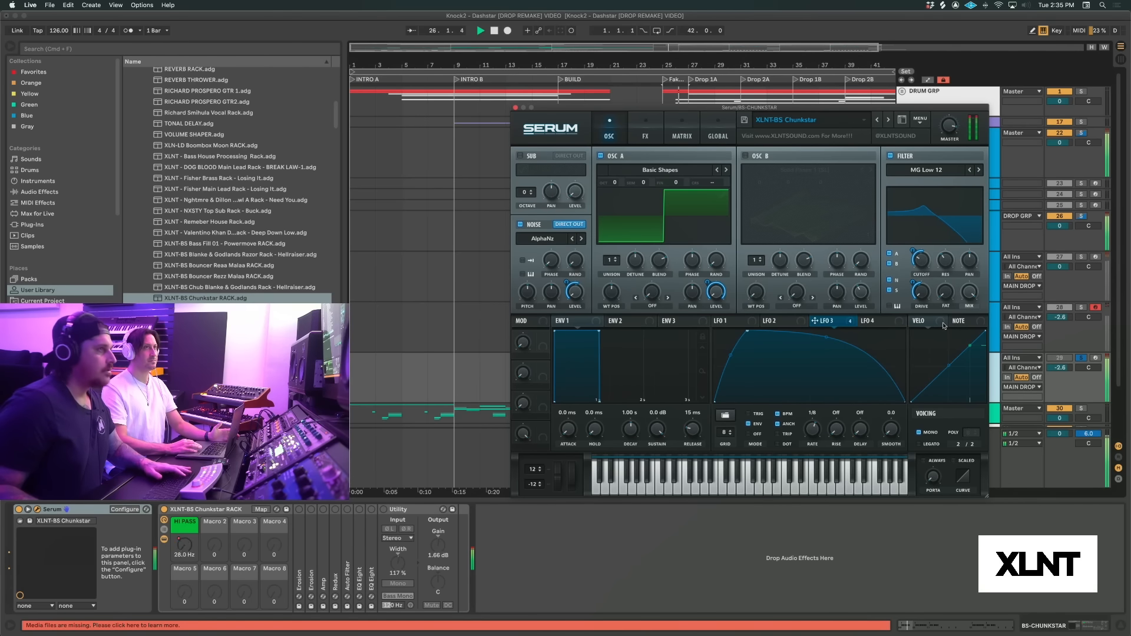
key("space")
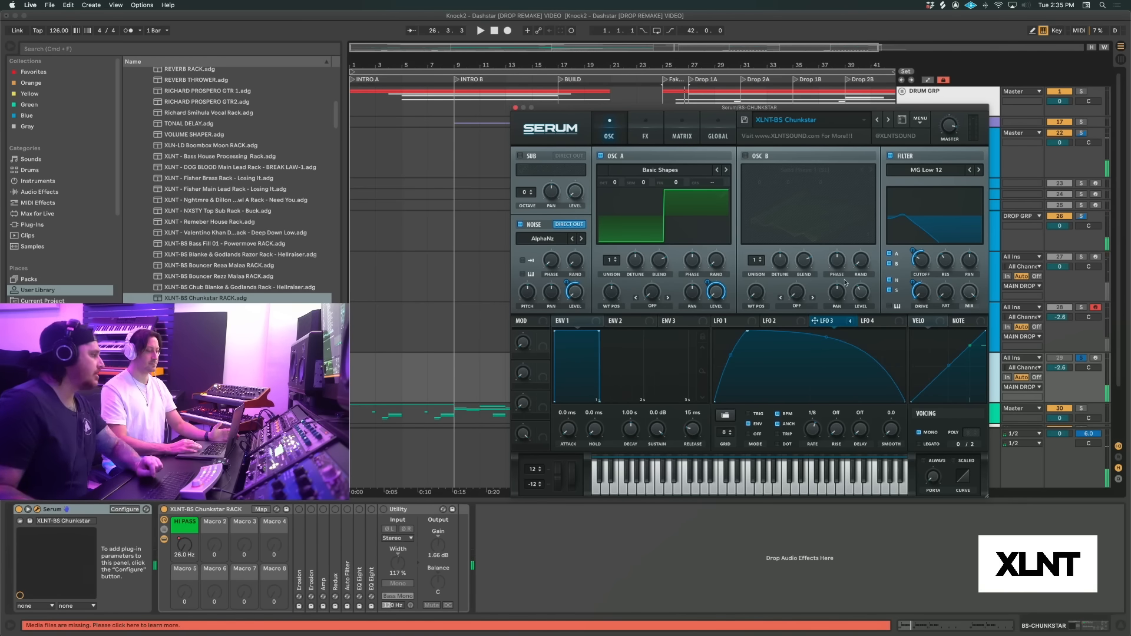
Modulate the Dimension effect's mix with LFO 3 by about 13, and audition the bass
left_click(648, 128)
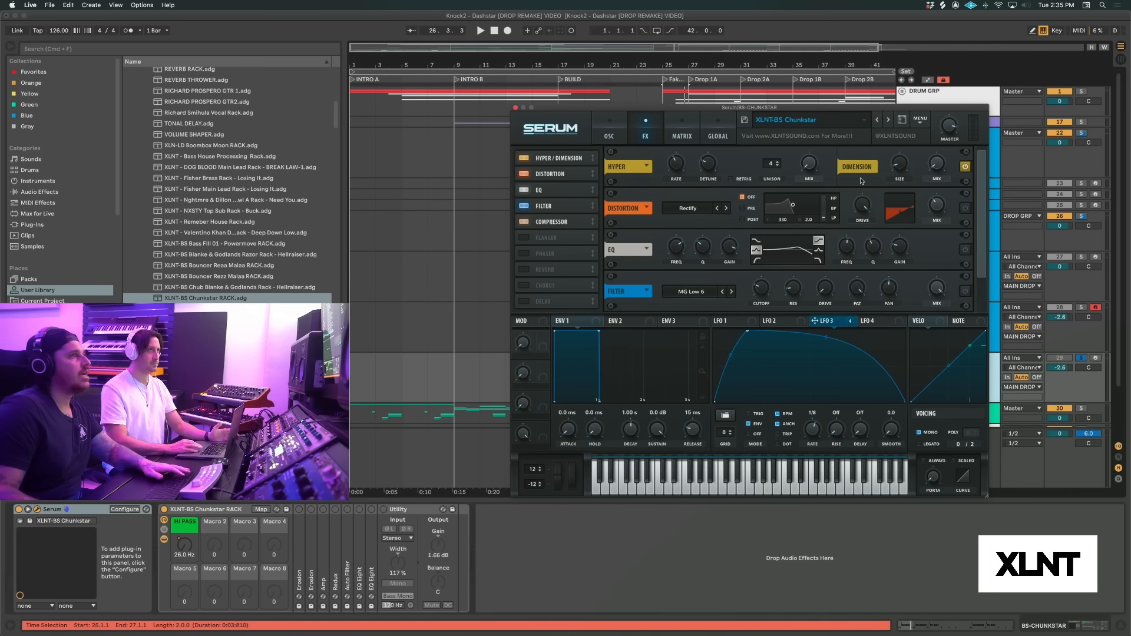
mouse_move(904, 168)
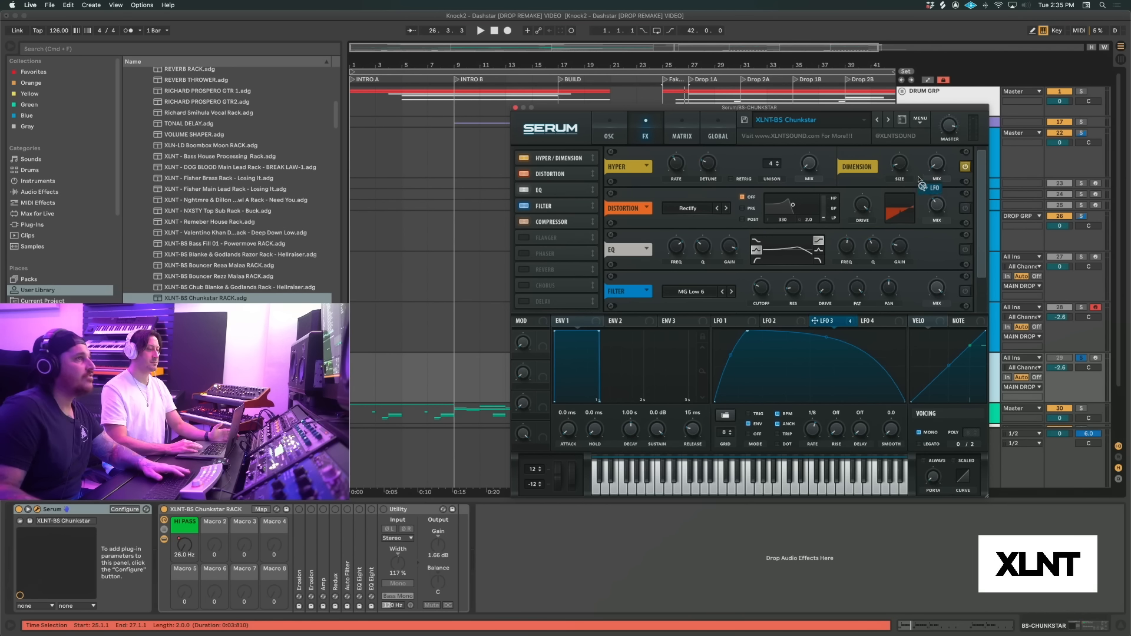
left_click_drag(929, 154, 924, 193)
key("space")
key("space")
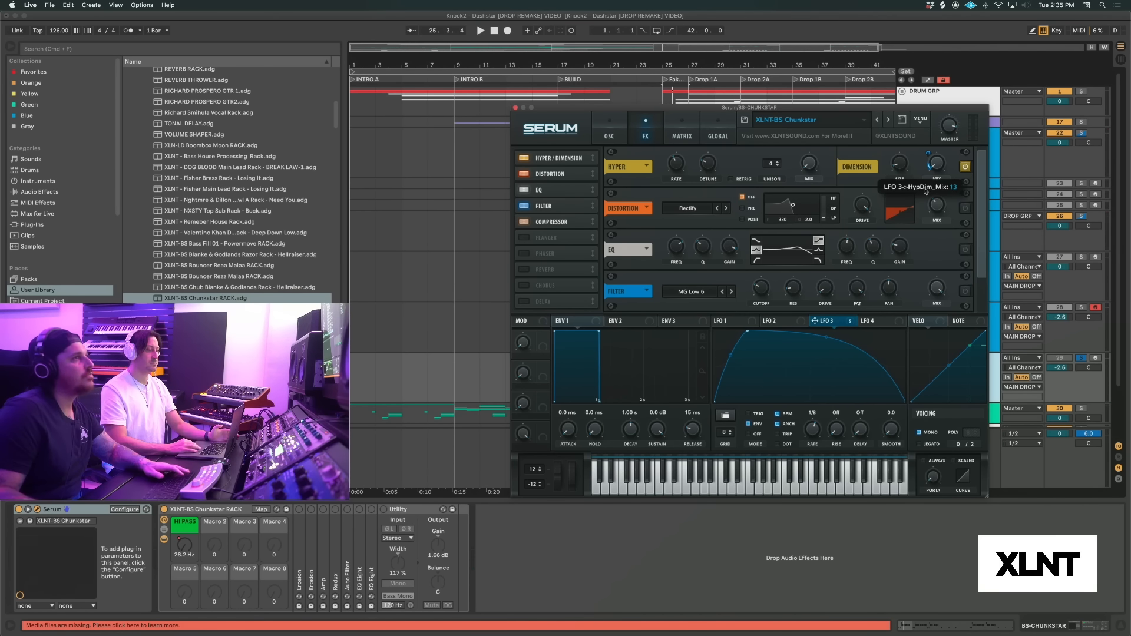
left_click_drag(925, 192, 925, 192)
key("space")
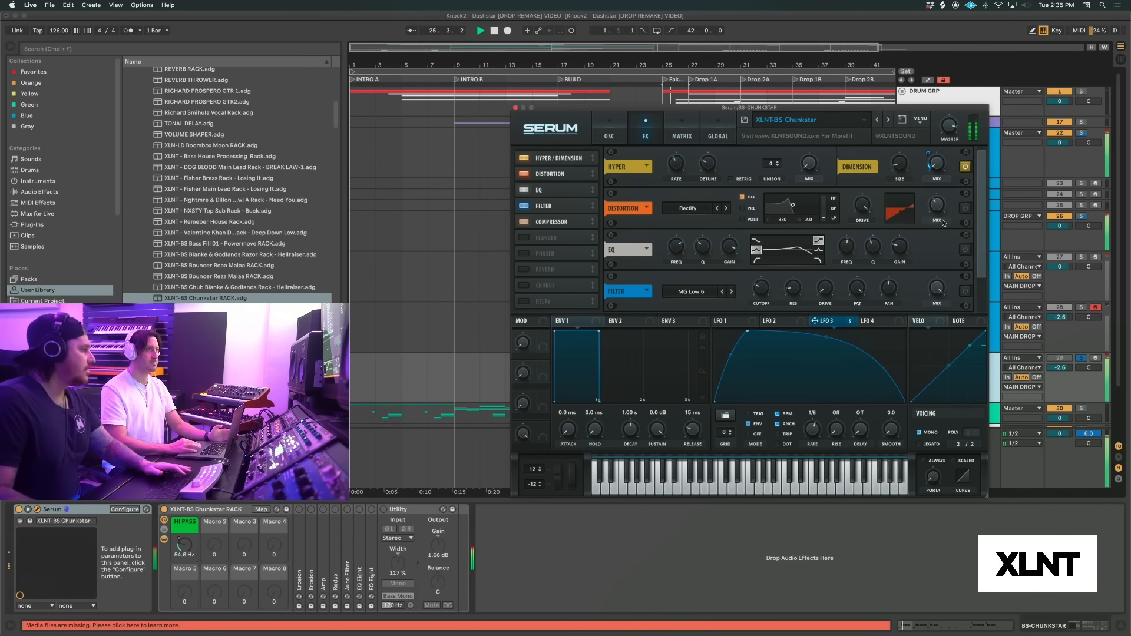
key("space")
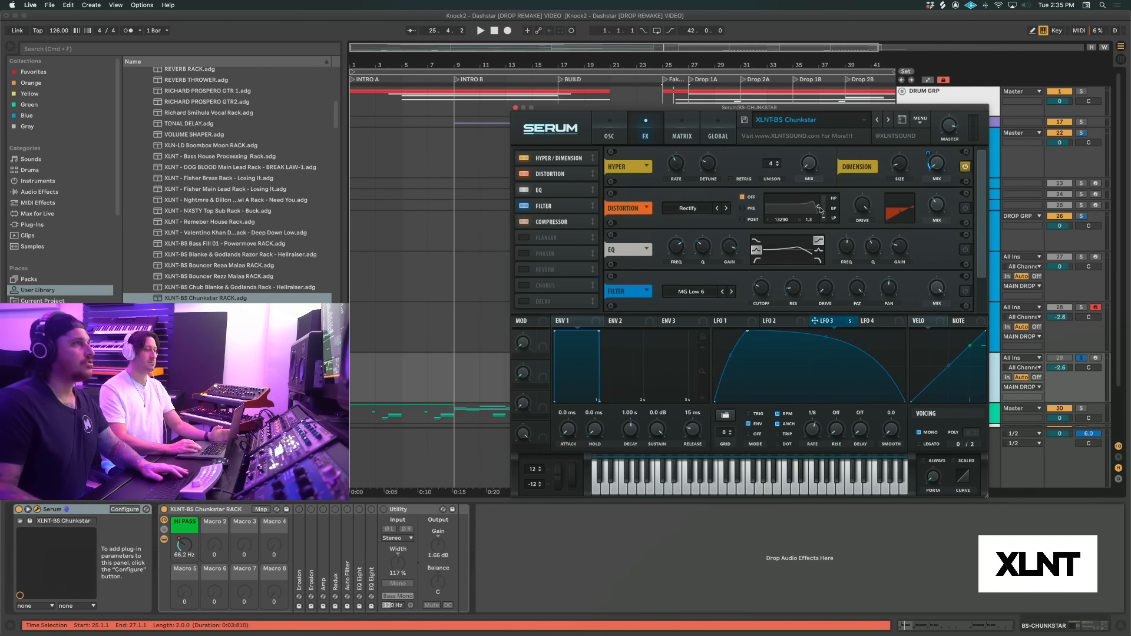
Turn on the Rectify distortion effect and audition the bass
left_click(964, 209)
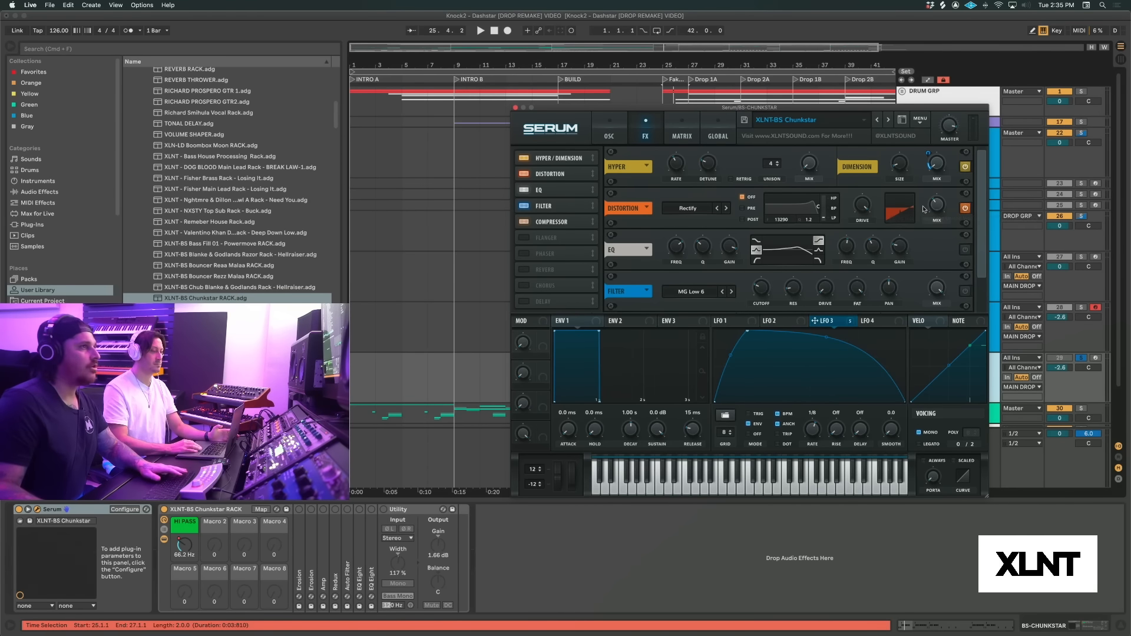
mouse_move(941, 211)
key("space")
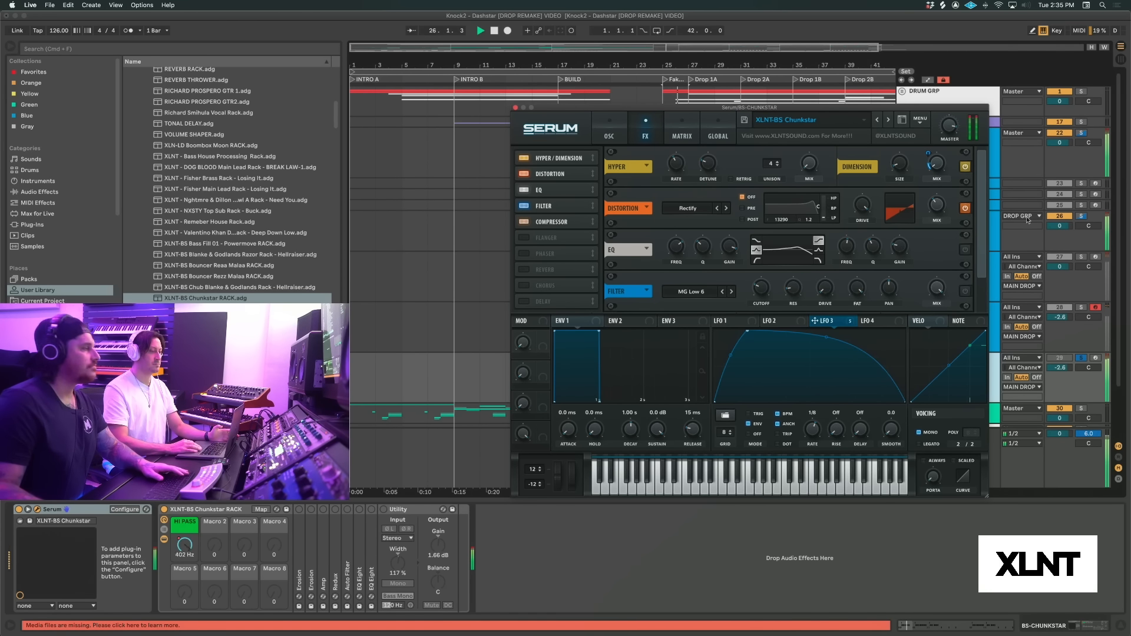
key("space")
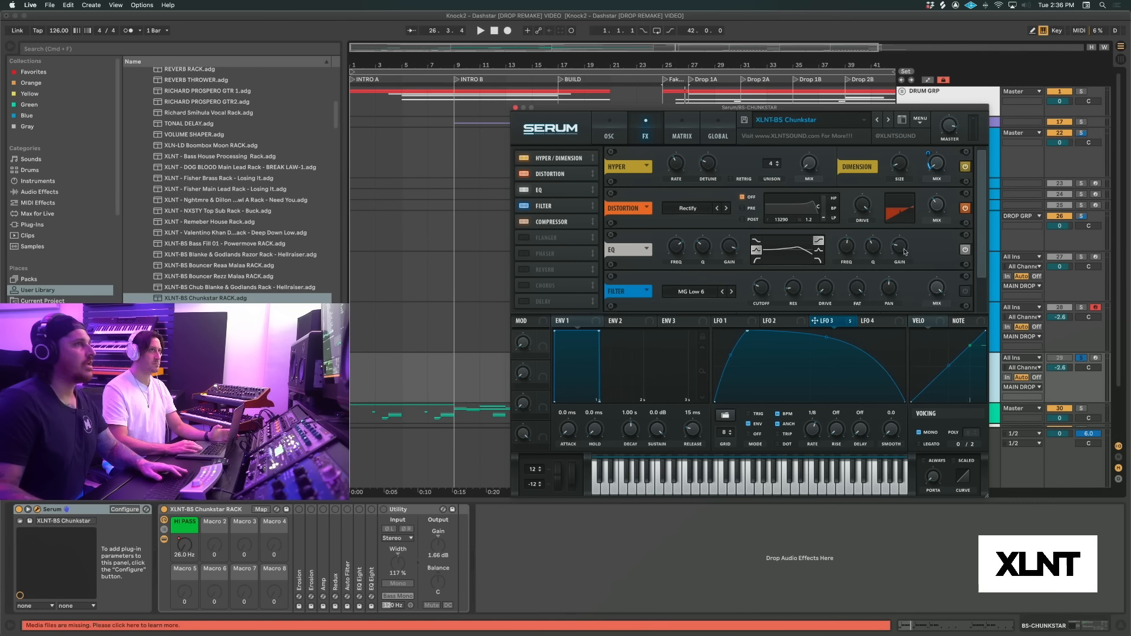
Modulate the EQ effect's low-band frequency with LFO 3 and audition the bass
mouse_move(850, 250)
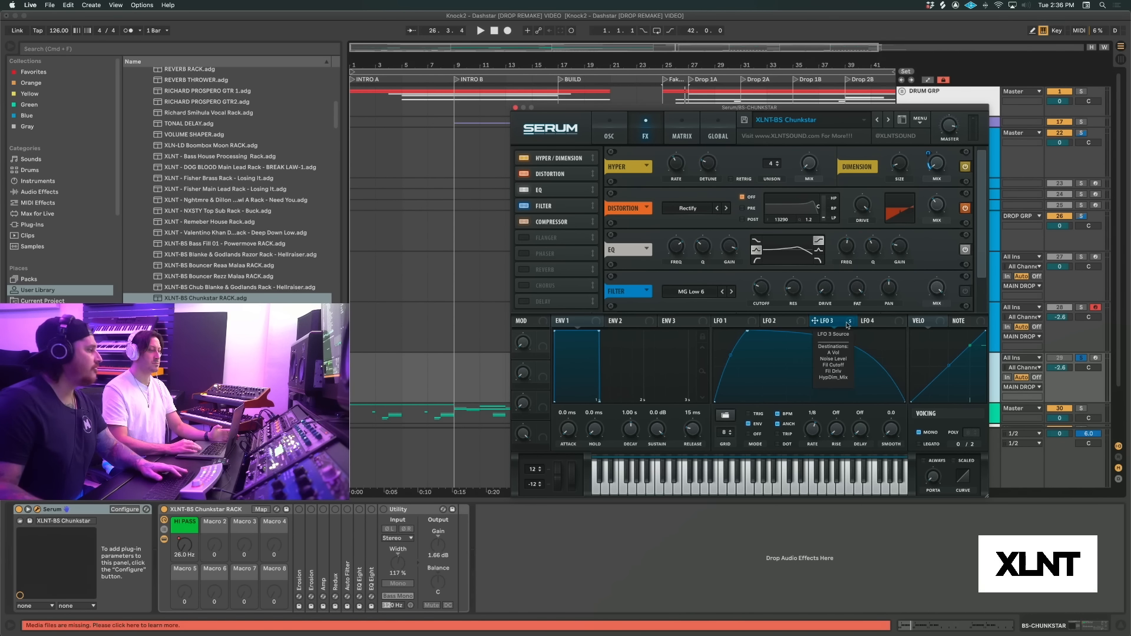
left_click_drag(815, 321, 682, 248)
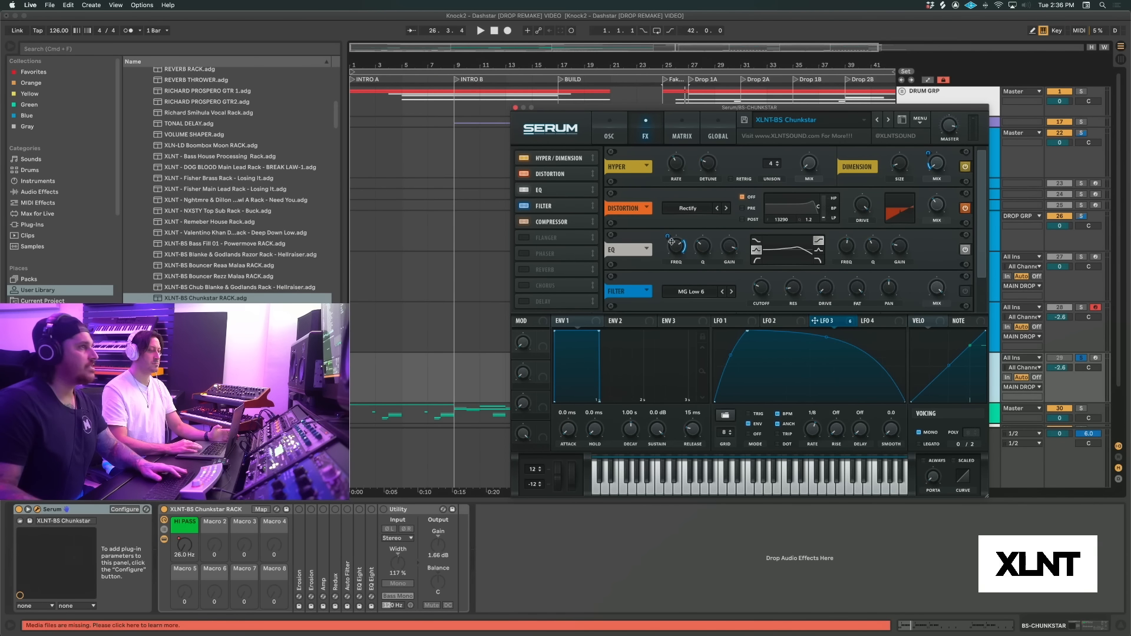
mouse_move(667, 238)
key("space")
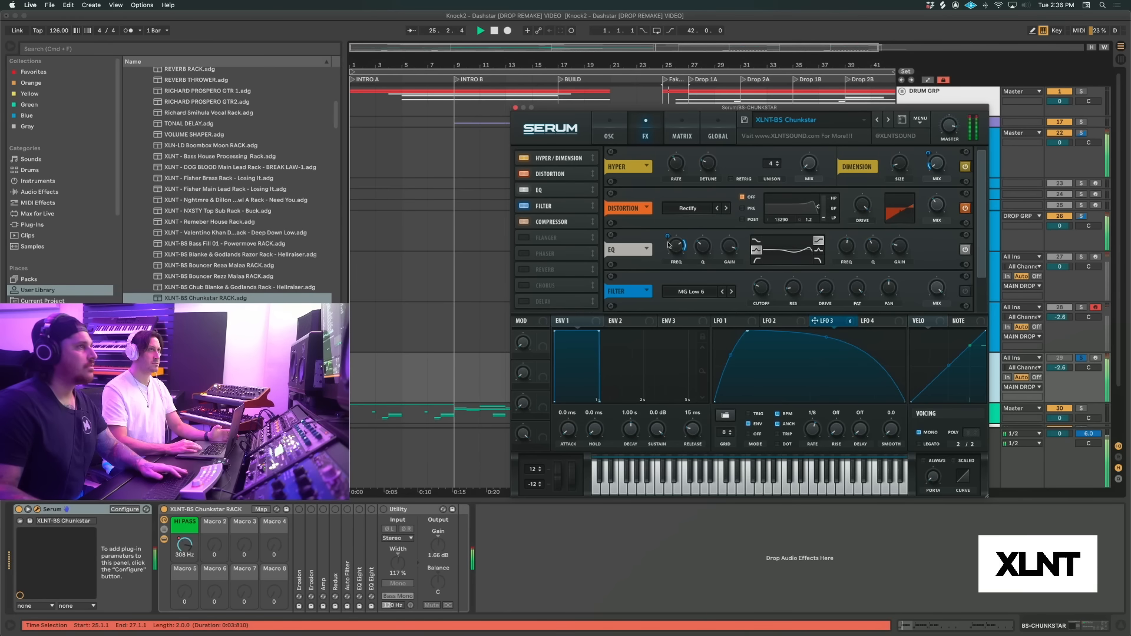
key("space")
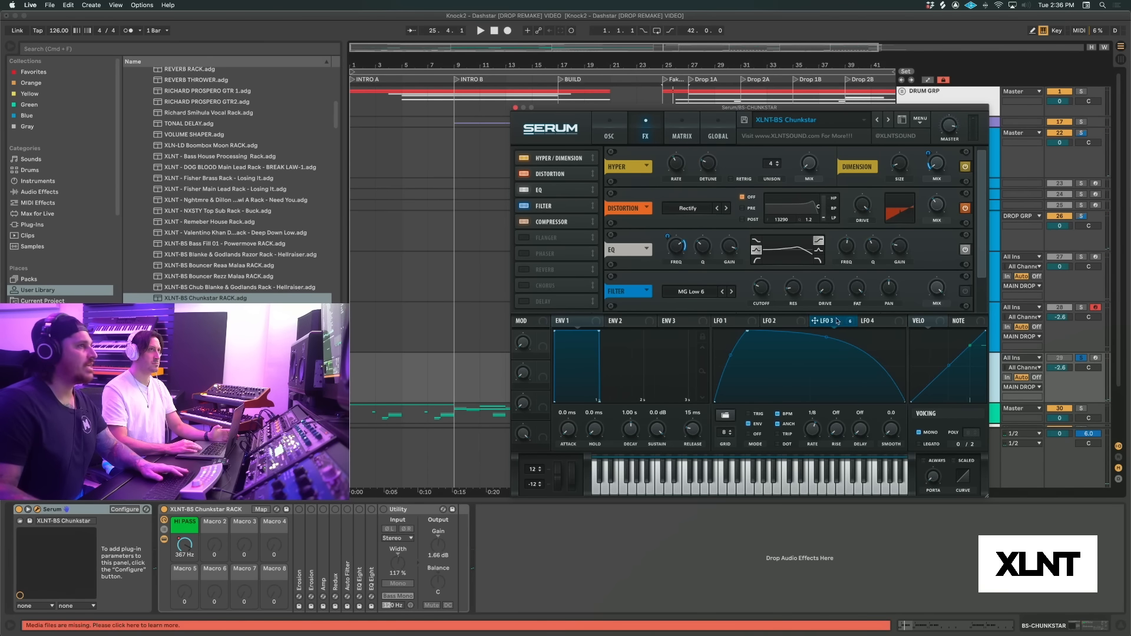
Modulate the EQ effect's low-band gain with LFO 3 by -10 and audition the bass
left_click_drag(814, 320, 722, 245)
key("space")
key("space")
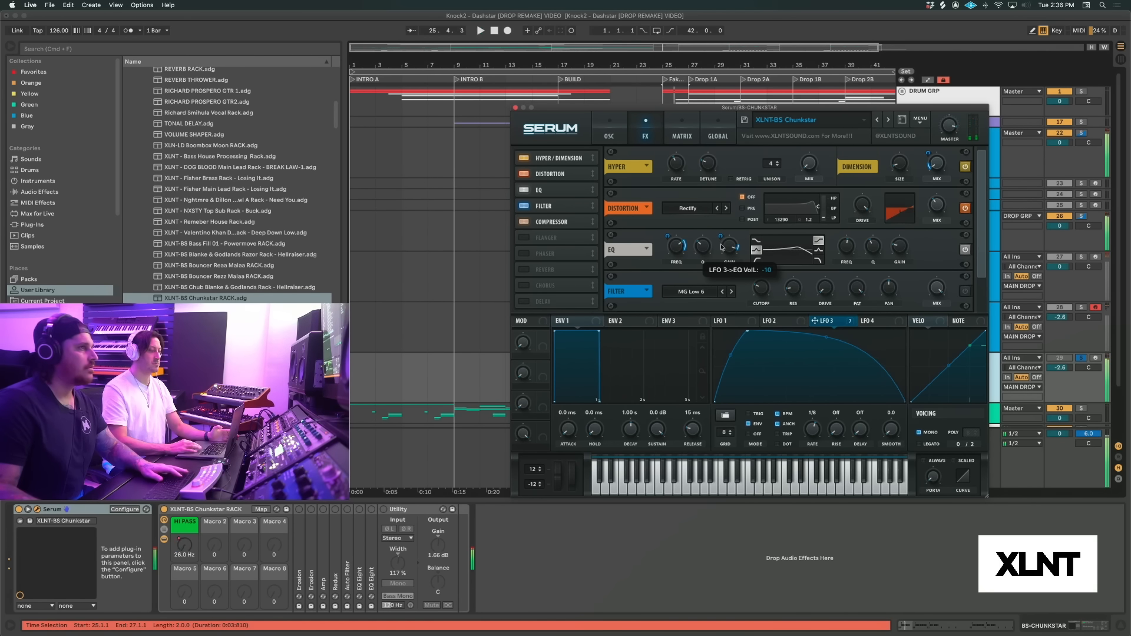
key("space")
key("space")
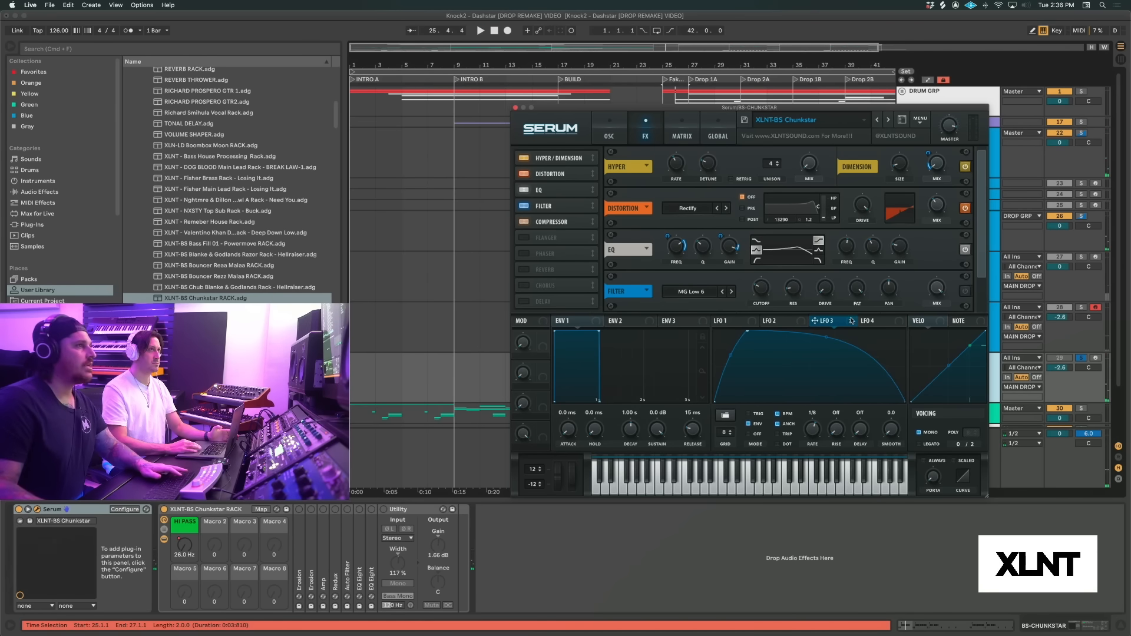
Modulate the EQ effect's high-band gain with LFO 3 and audition the bass
left_click_drag(852, 320, 885, 254)
mouse_move(888, 235)
key("space")
key("space")
key("space")
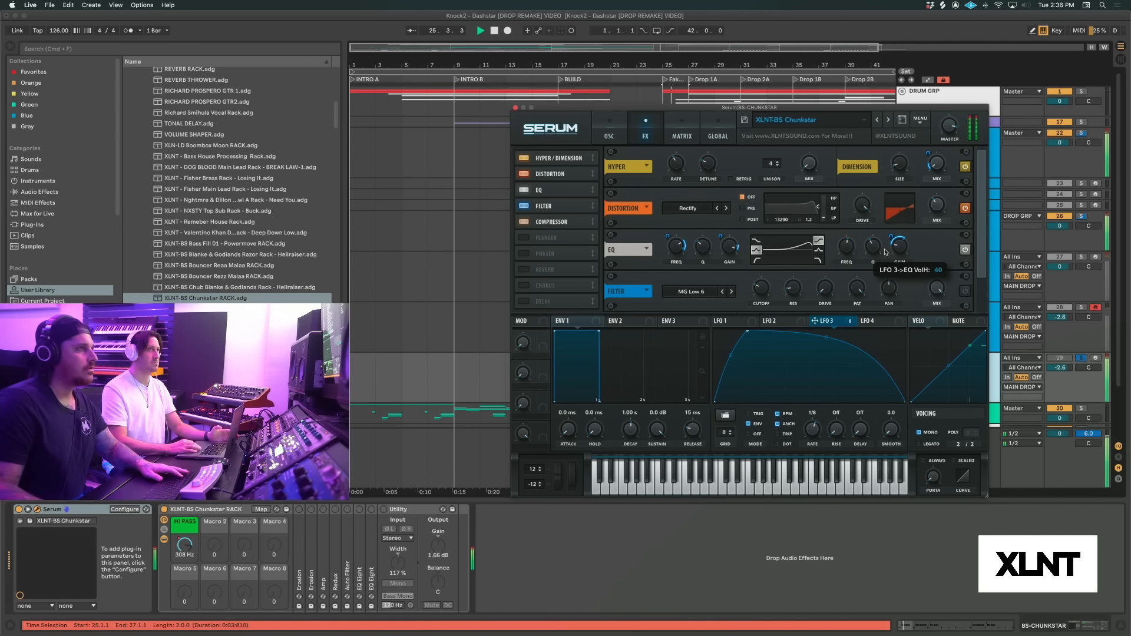
key("space")
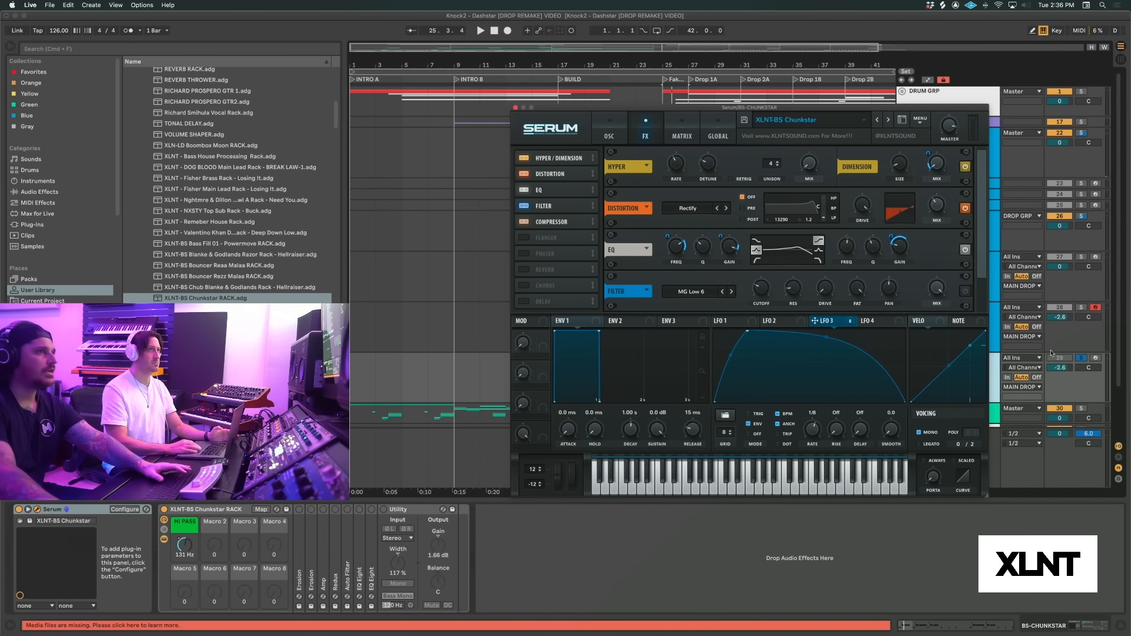
Unsolo the BS-CHUNKSTAR track and play the bass together with the full drop
left_click(1083, 359)
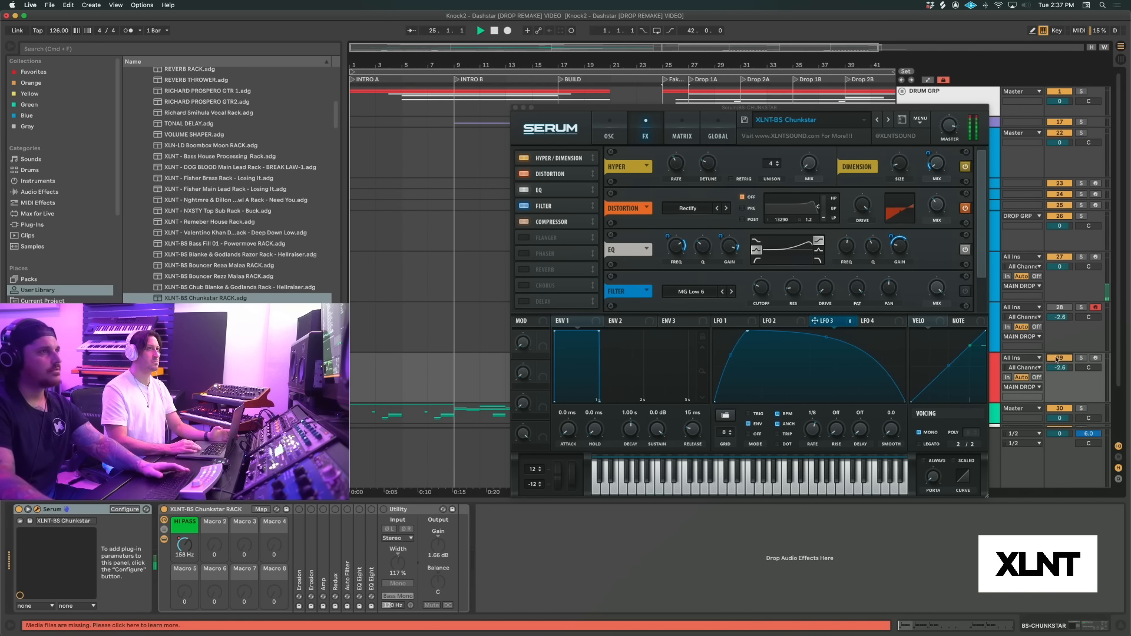
key("space")
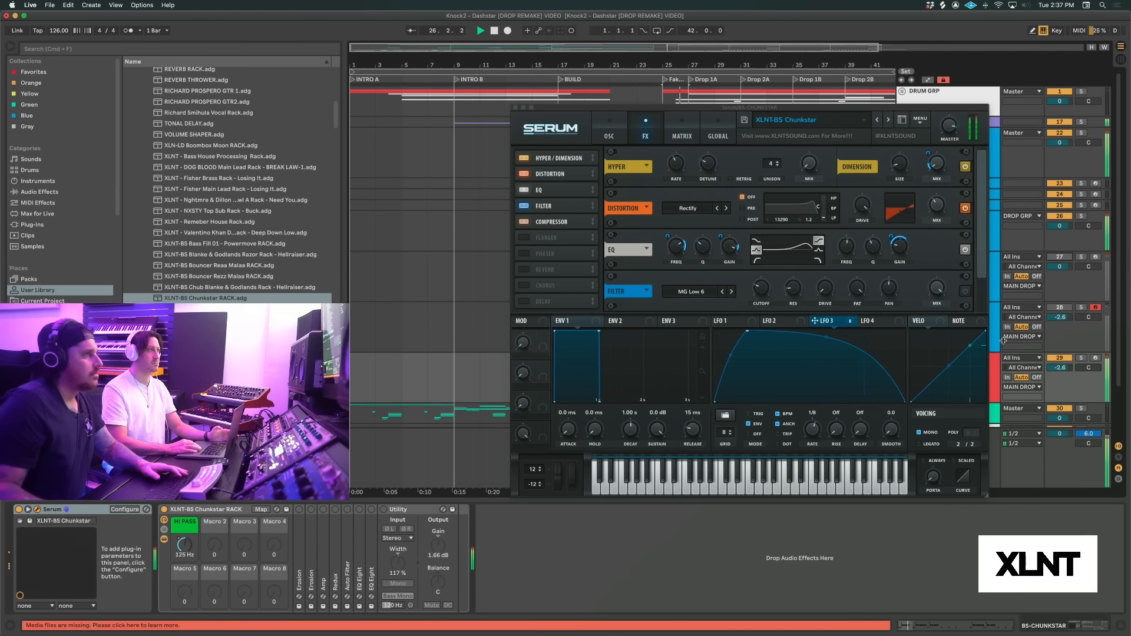
key("space")
Turn on the MG Low 6 filter effect, modulate its cutoff with LFO 3 by 39, and play the drop
scroll(981, 277, "down", 2)
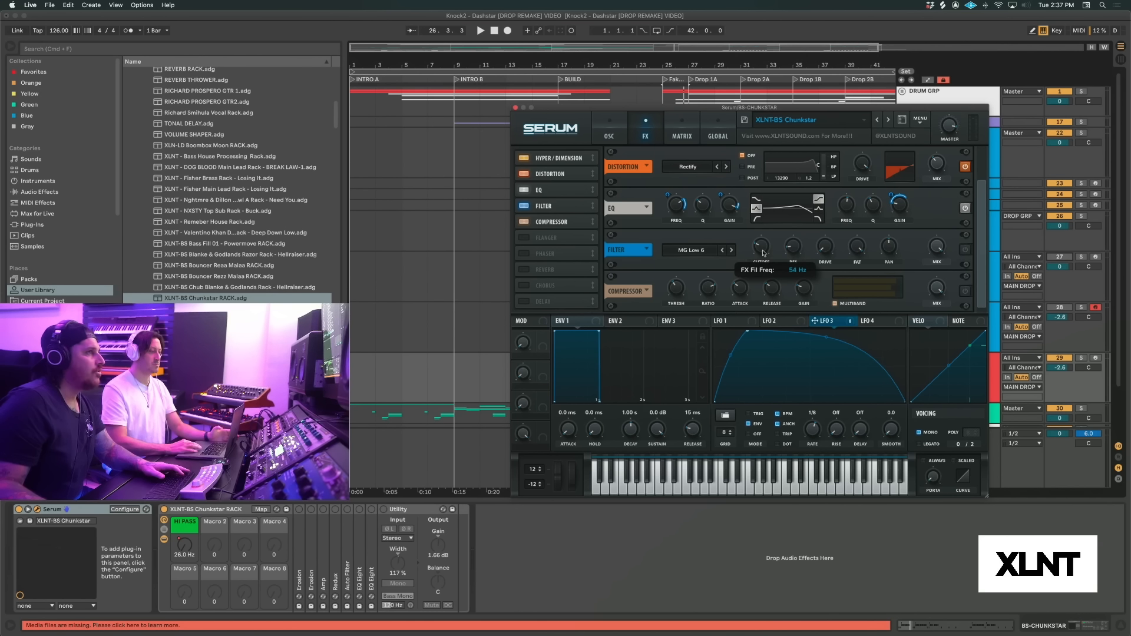
mouse_move(795, 250)
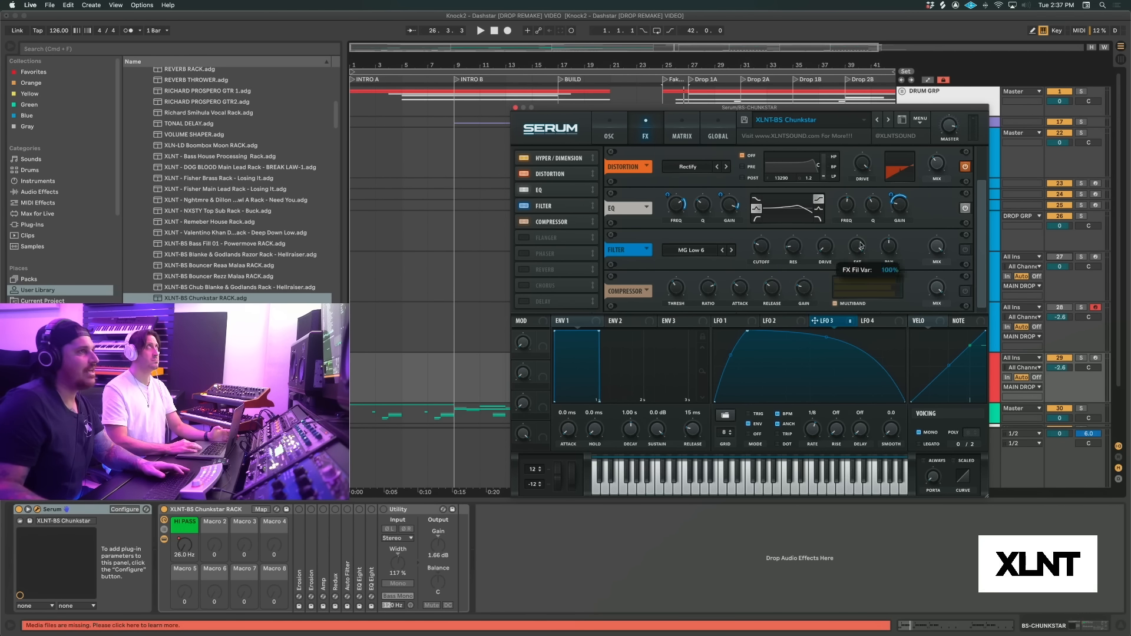
left_click(965, 249)
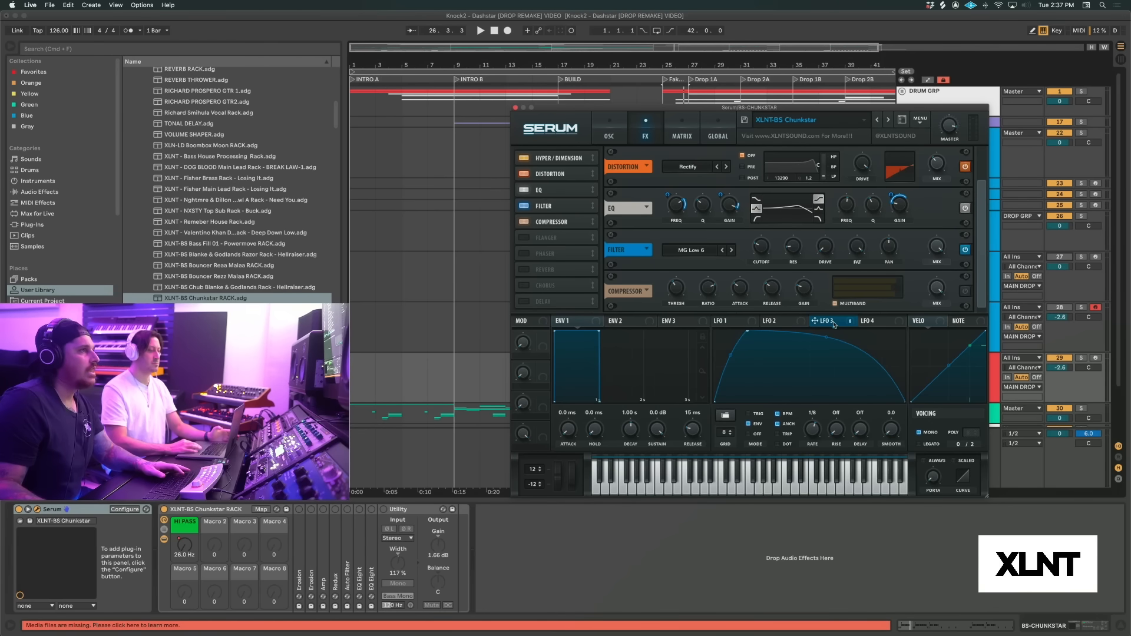
left_click_drag(815, 321, 760, 246)
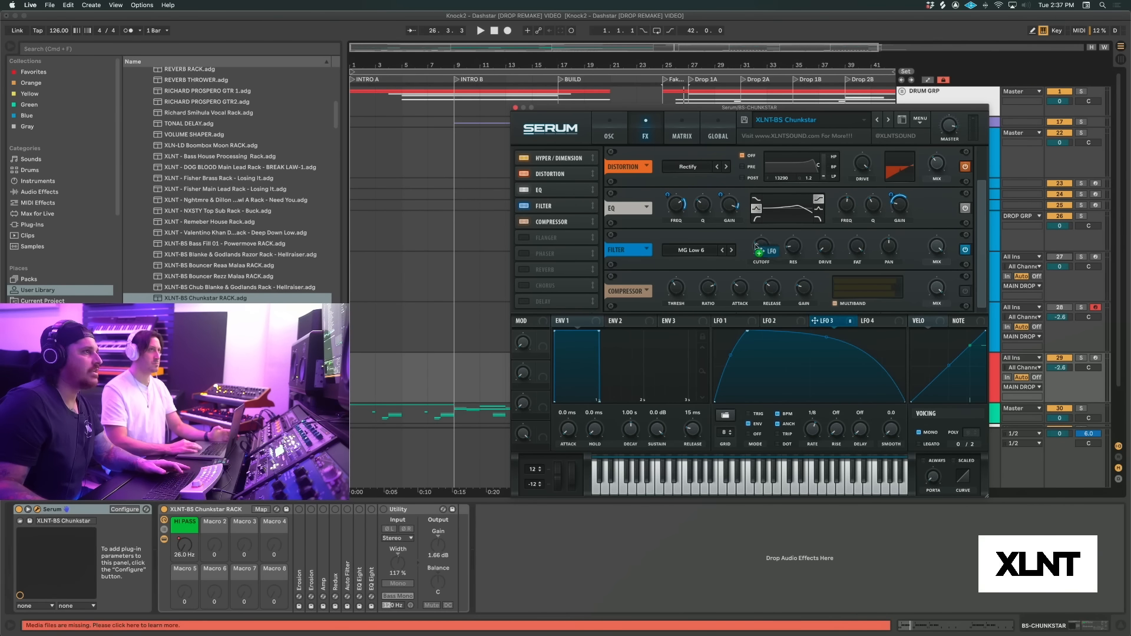
mouse_move(752, 240)
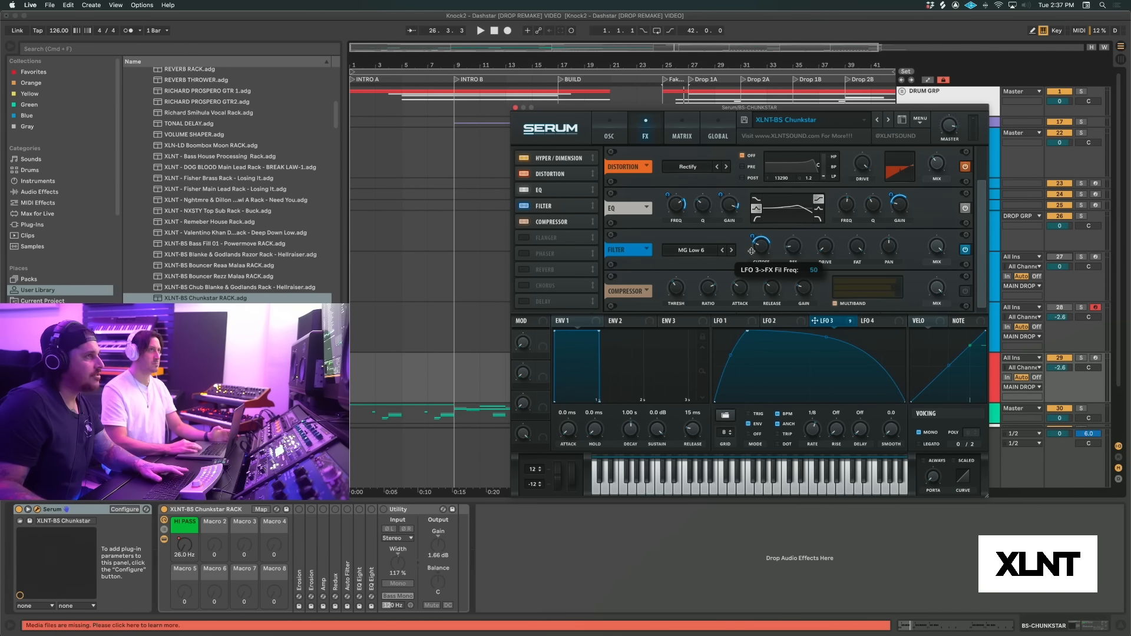
left_click_drag(751, 252, 751, 258)
key("space")
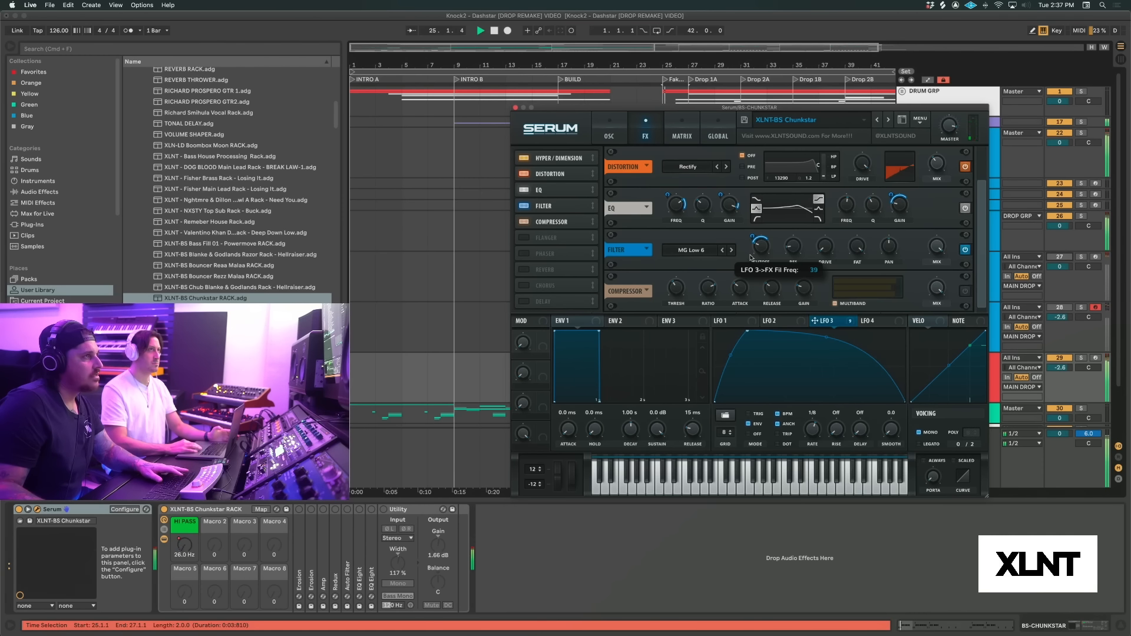
Modulate the MG Low 6 filter effect's resonance with LFO 3 and audition the bass in the drop
key("space")
key("space")
key("space")
left_click_drag(815, 321, 779, 269)
mouse_move(784, 243)
key("space")
key("space")
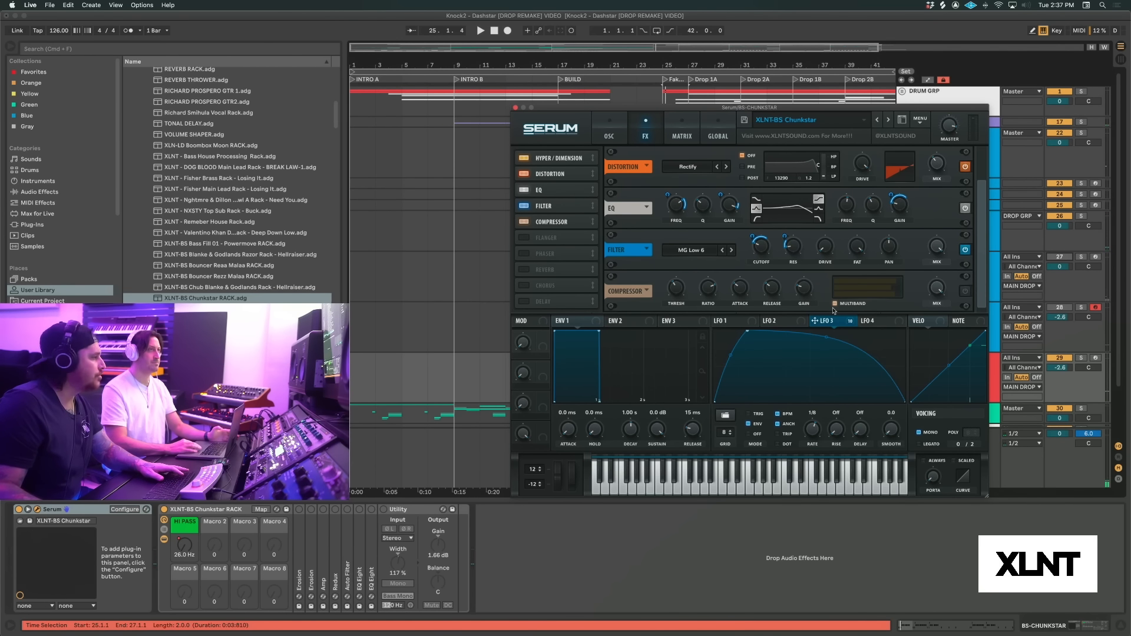
Modulate the filter effect's drive with LFO 3 and play the drop with the compressor effect turned on
left_click_drag(846, 323, 824, 252)
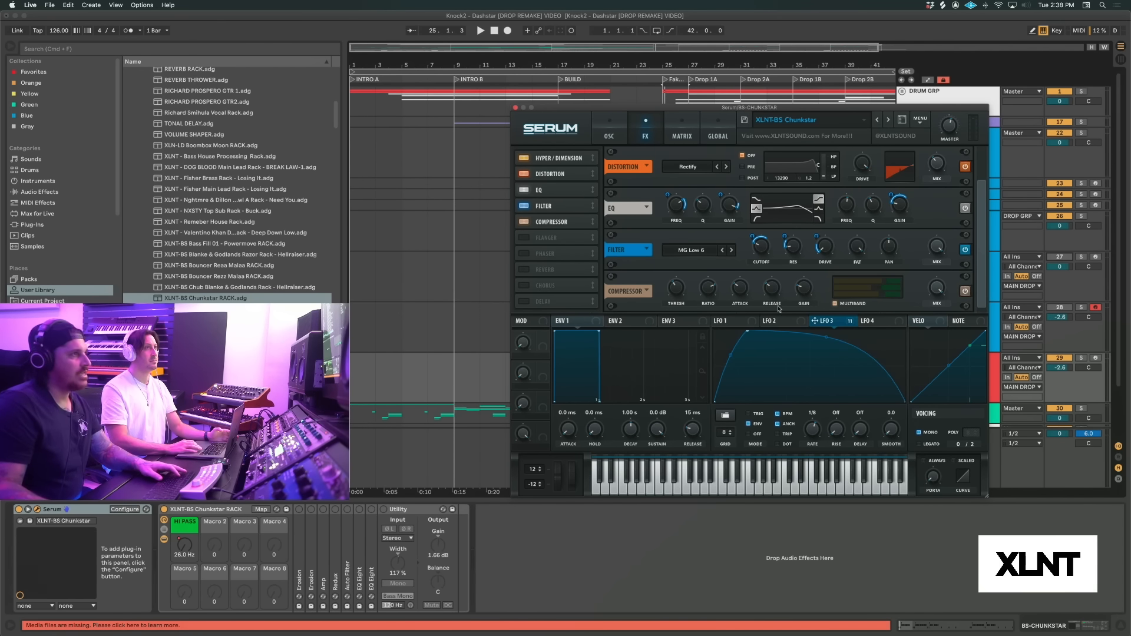
mouse_move(682, 290)
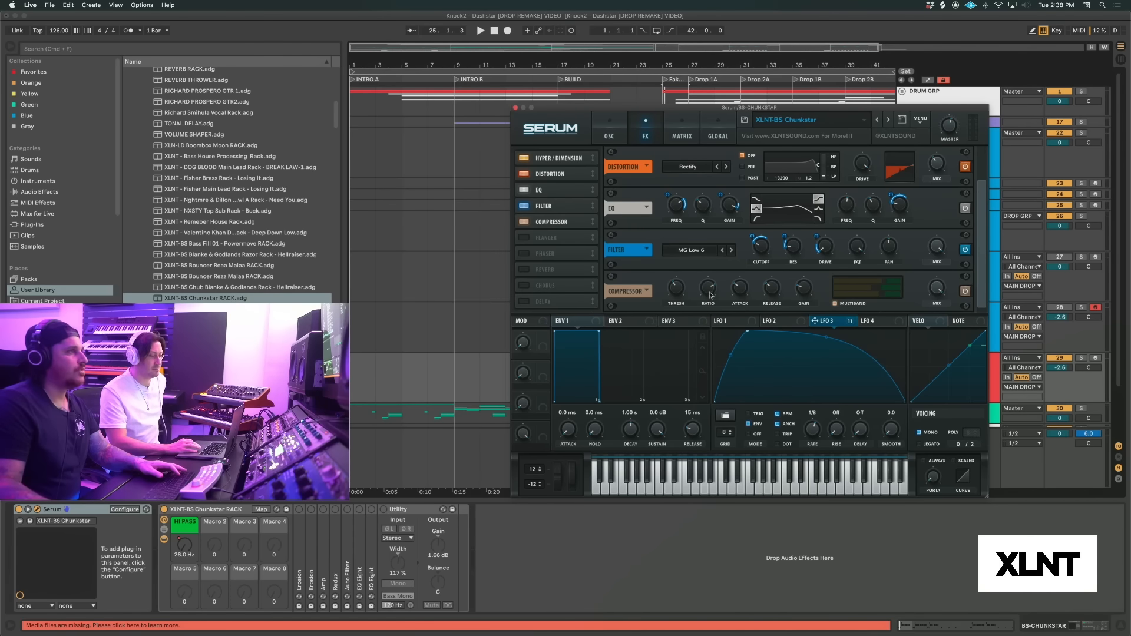
mouse_move(740, 293)
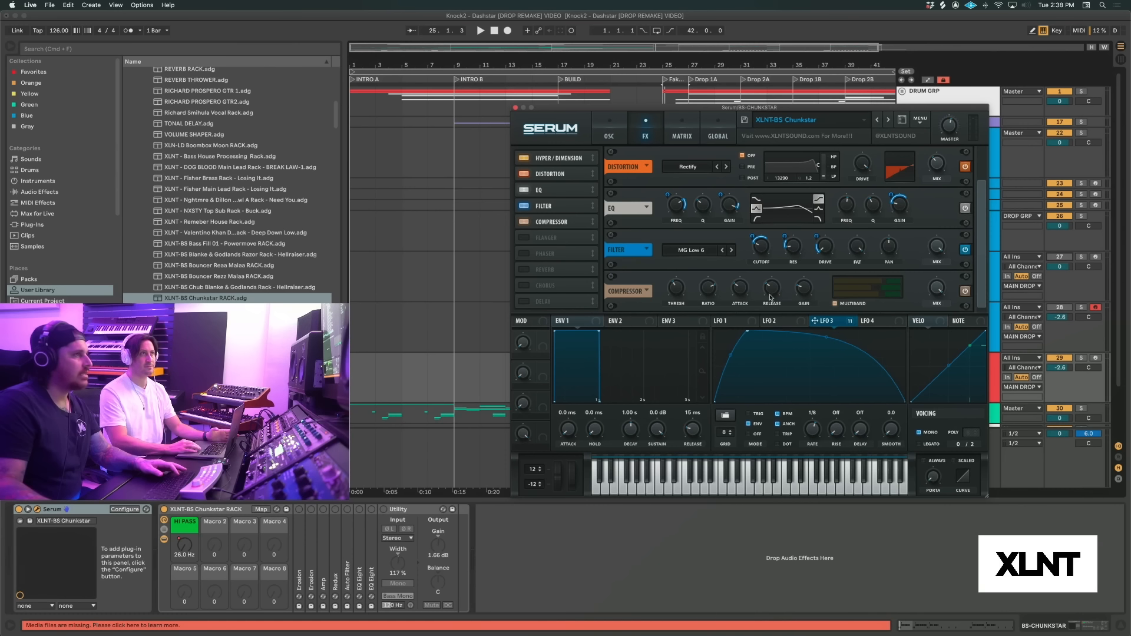
mouse_move(801, 292)
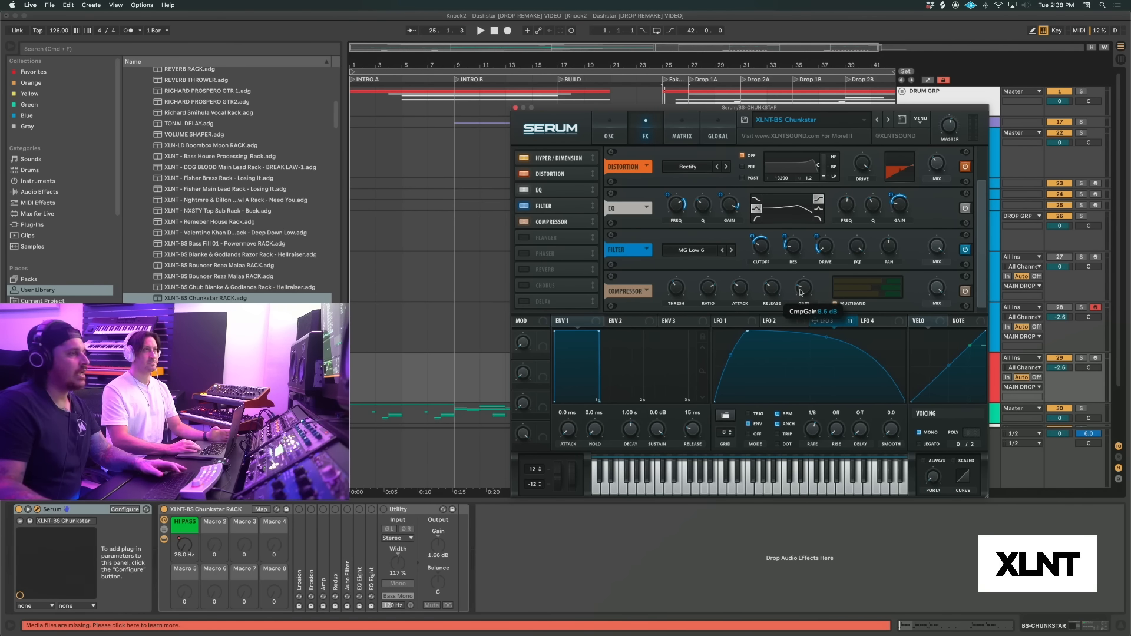
key("space")
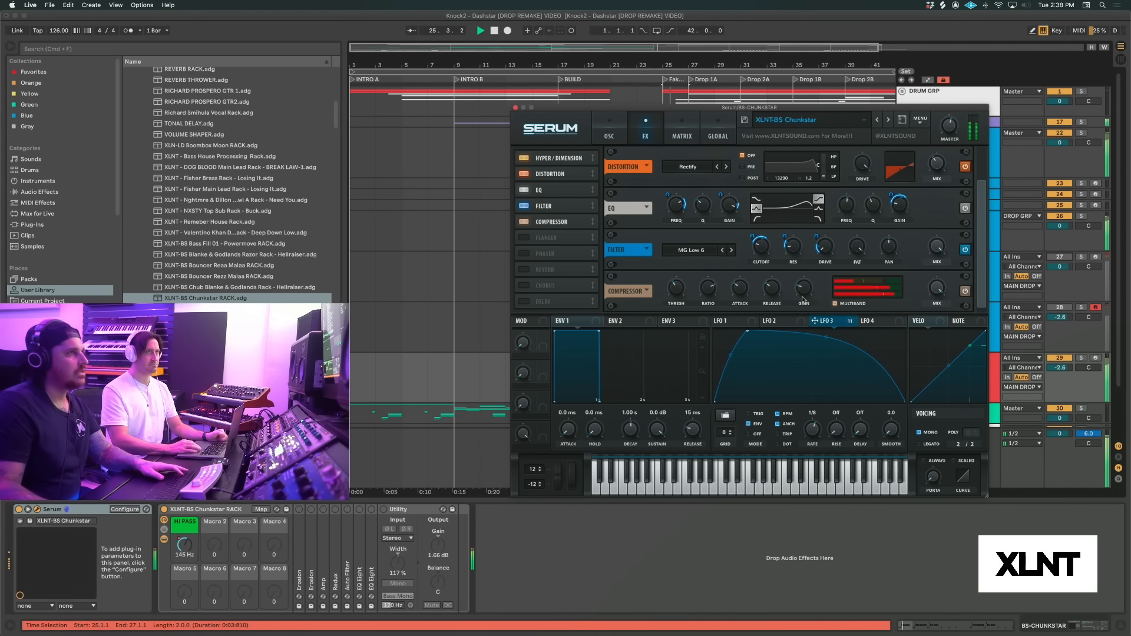
key("space")
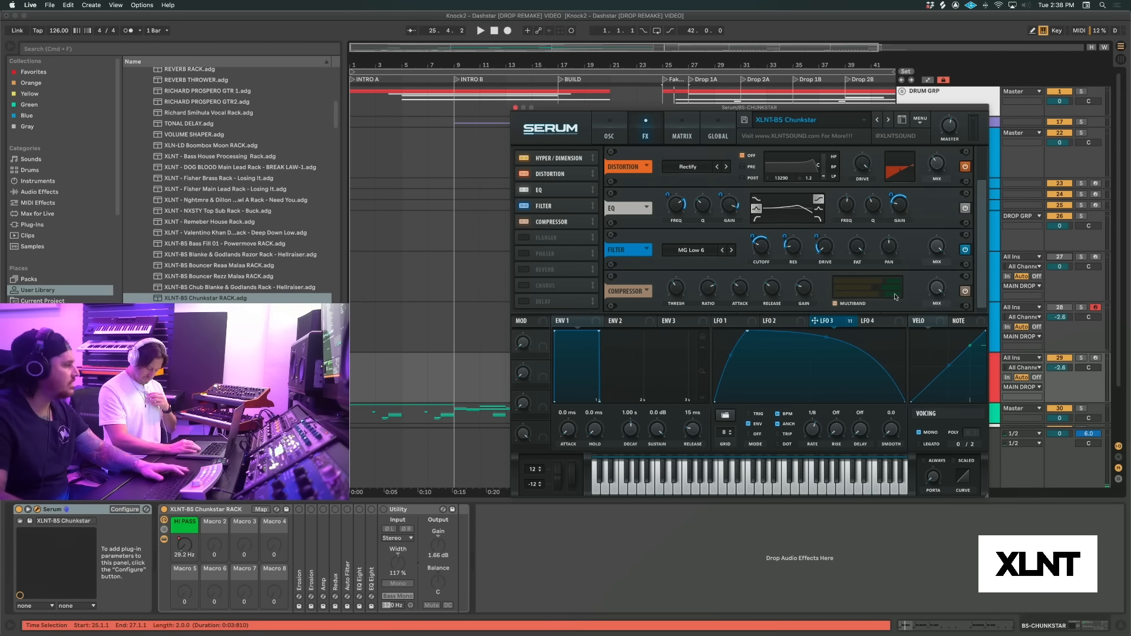
Play the full drop, checking the processed Chunkstar bass against the LD-DIRTSTAR track
key("space")
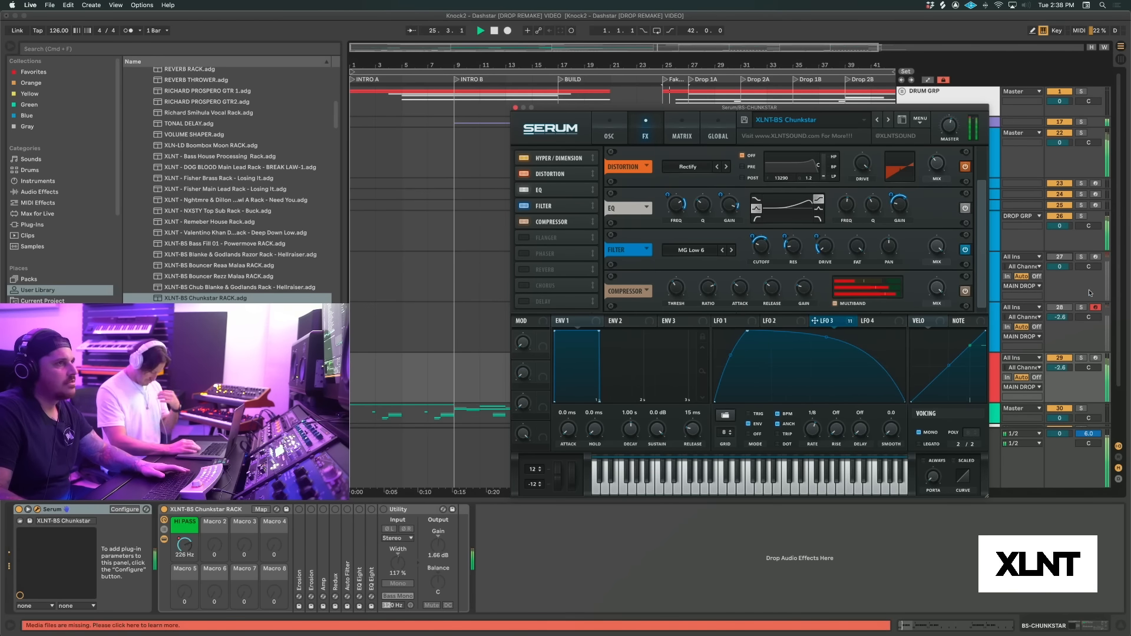
key("space")
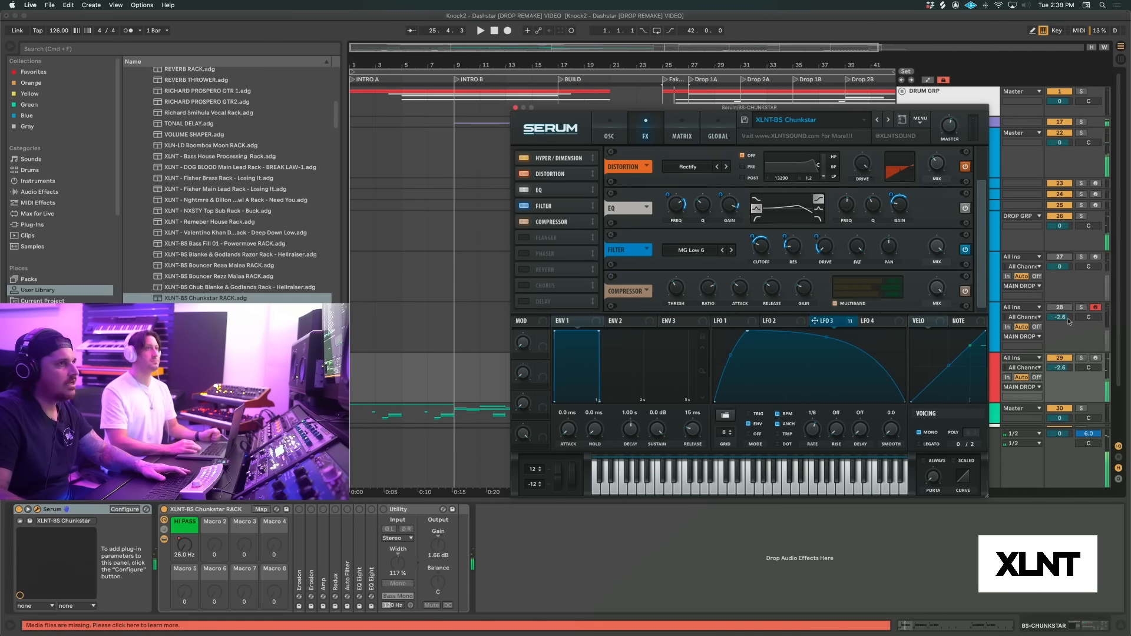
left_click(1060, 258)
key("space")
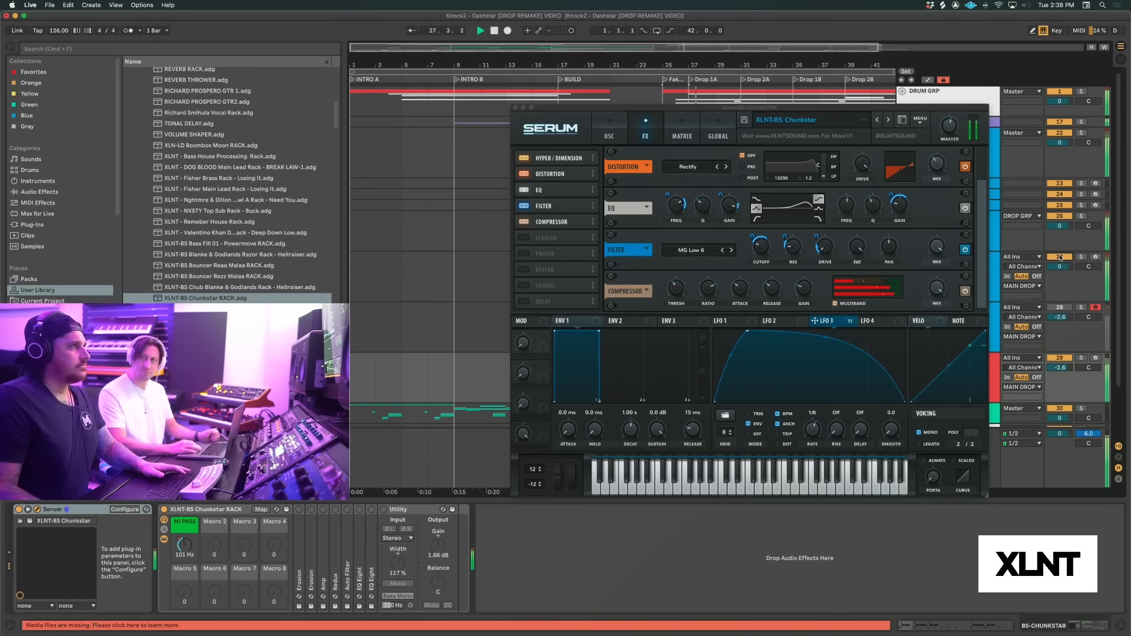
key("space")
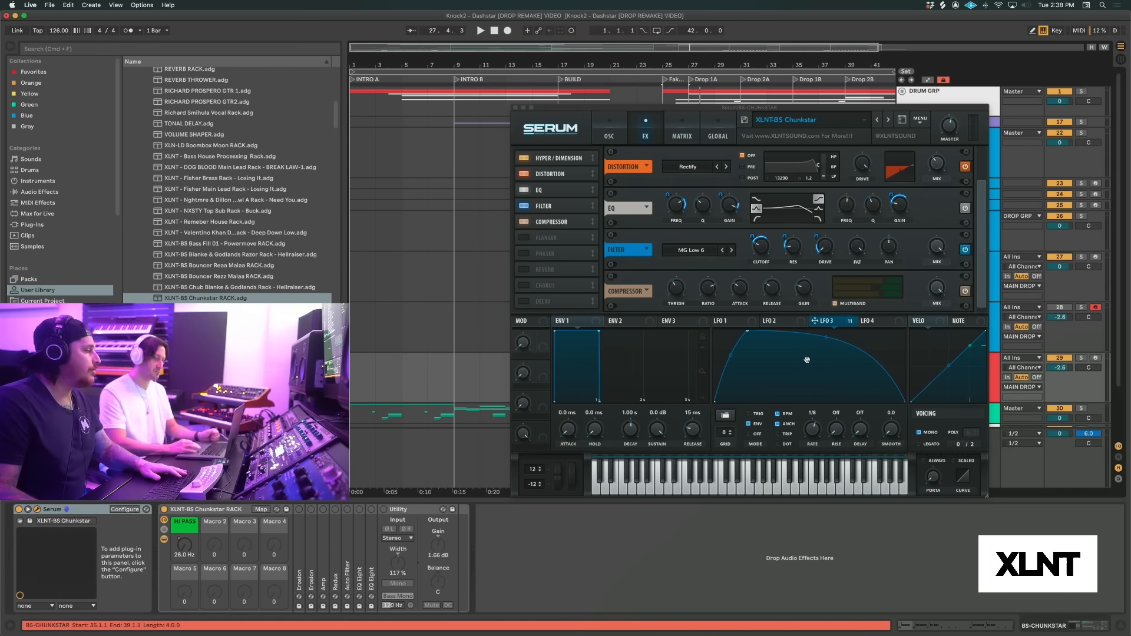
Return Serum to its oscillator page, close its window and select the red BS-CHUNKSTAR track
left_click(607, 135)
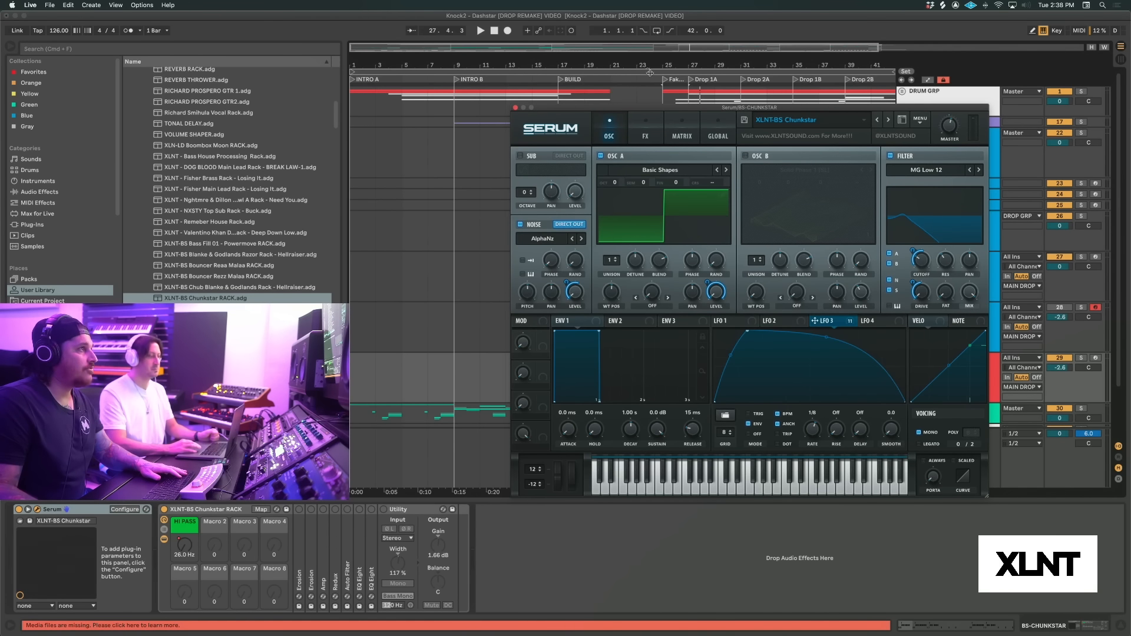
left_click(516, 109)
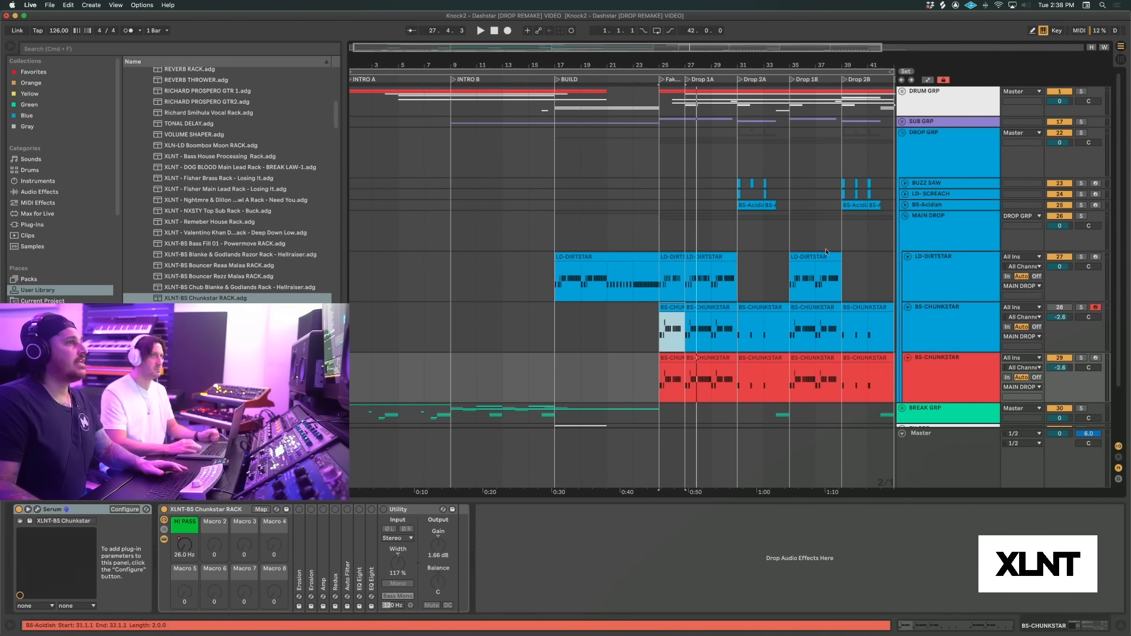
left_click(953, 365)
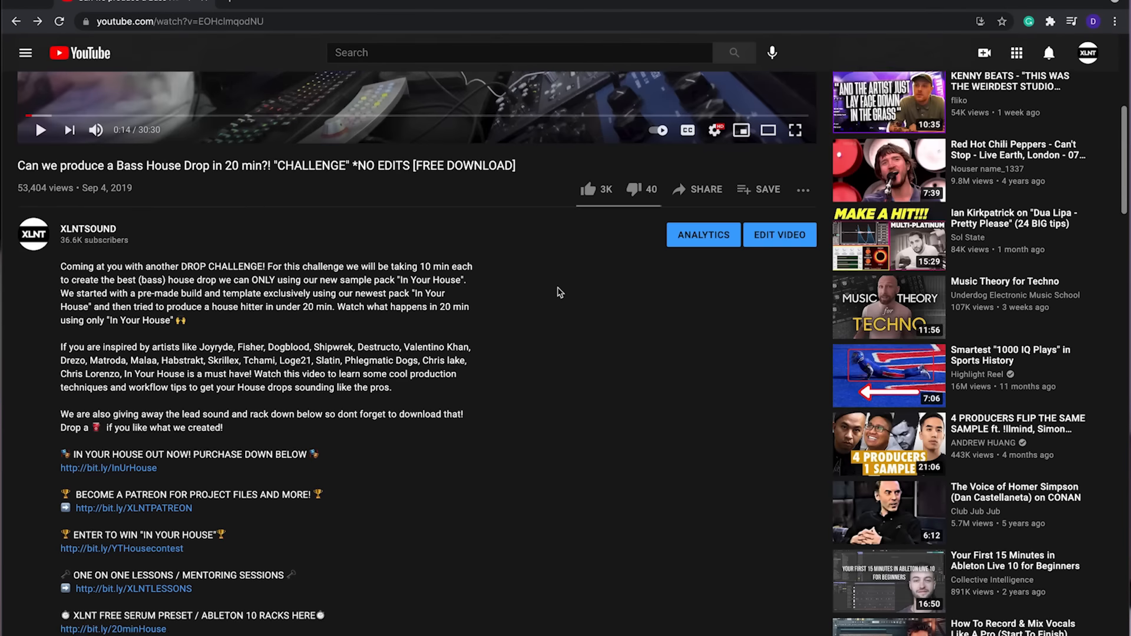
Open the XLNT Patreon page from the YouTube video description in the browser and review its membership tiers
scroll(554, 293, "down", 1)
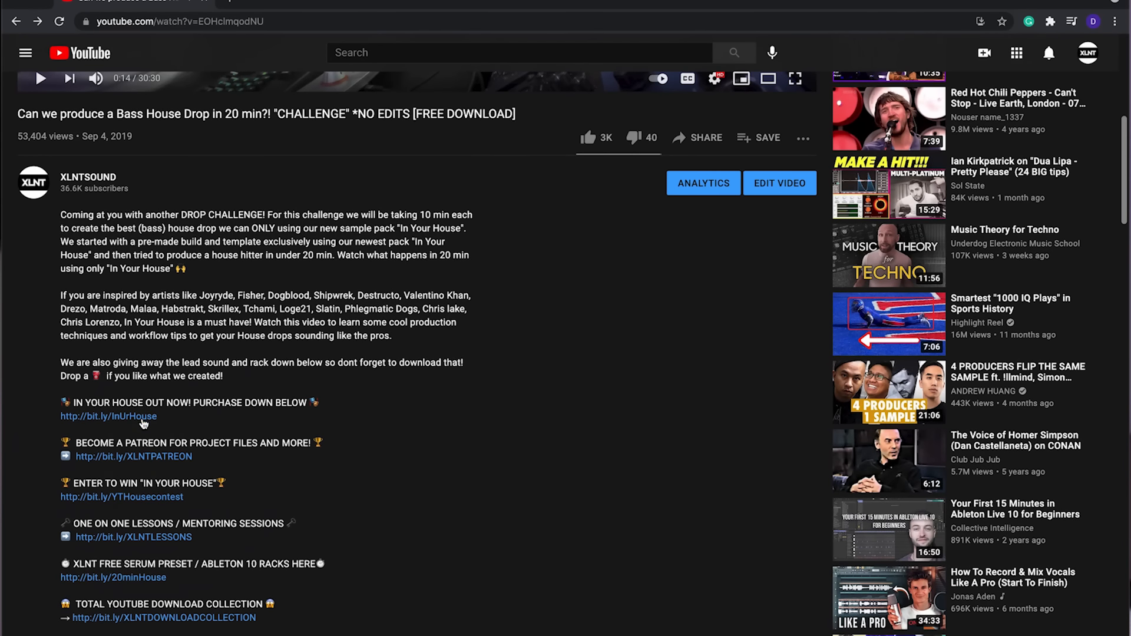
left_click(144, 459)
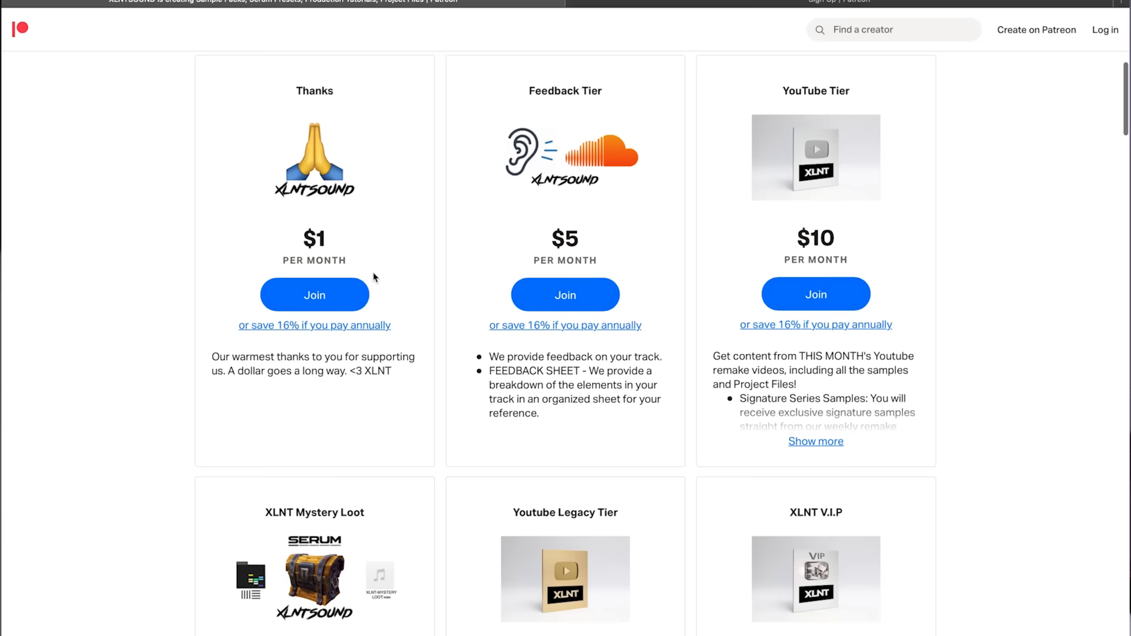
scroll(589, 306, "down", 1)
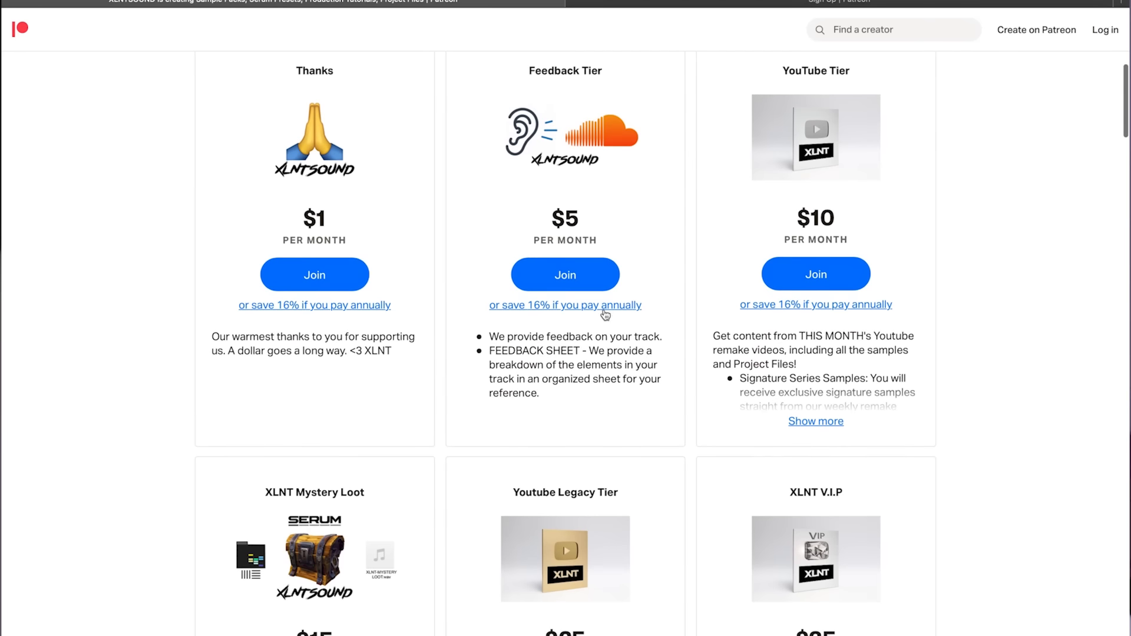
scroll(701, 327, "down", 6)
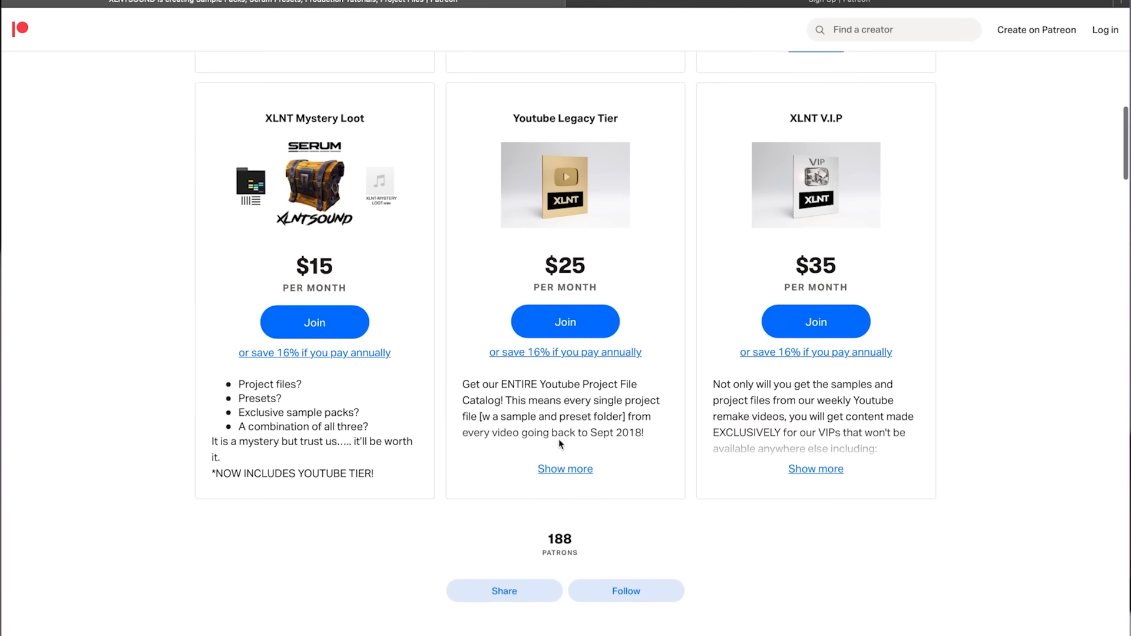
scroll(558, 443, "up", 2)
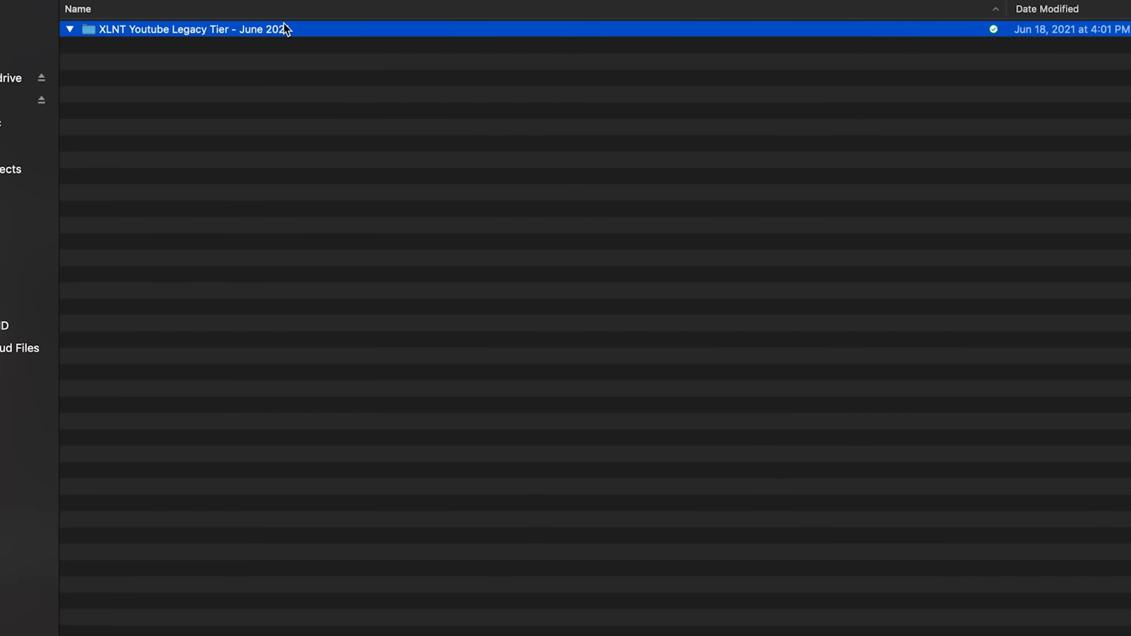
Expand the XLNT Youtube Legacy Tier folder in Finder and browse through its project folders
key("Right")
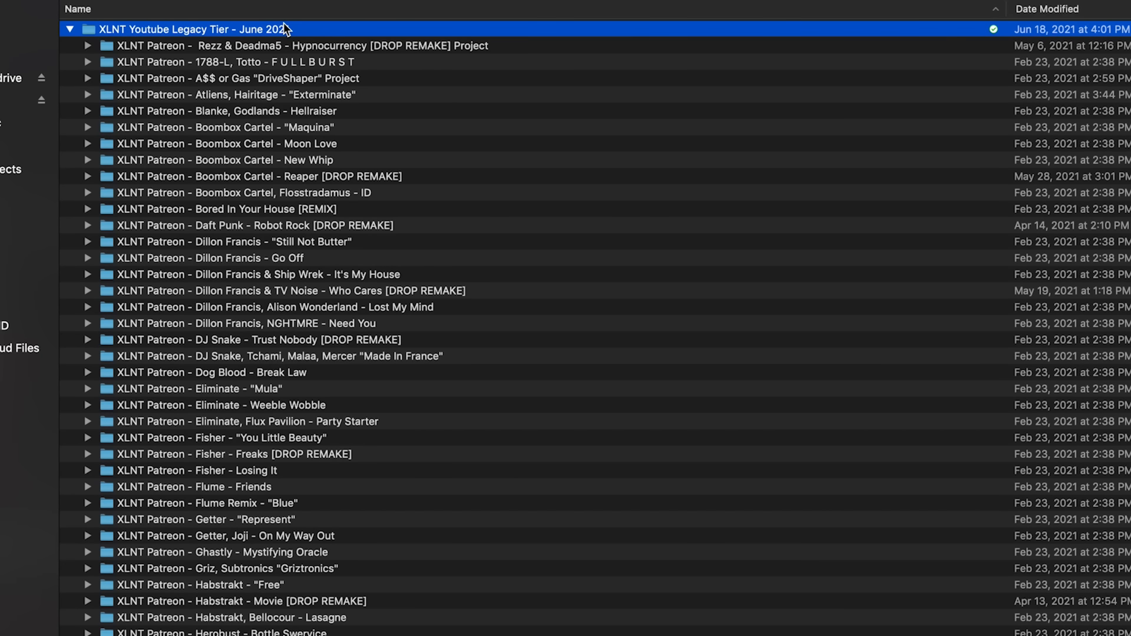
scroll(316, 228, "down", 10)
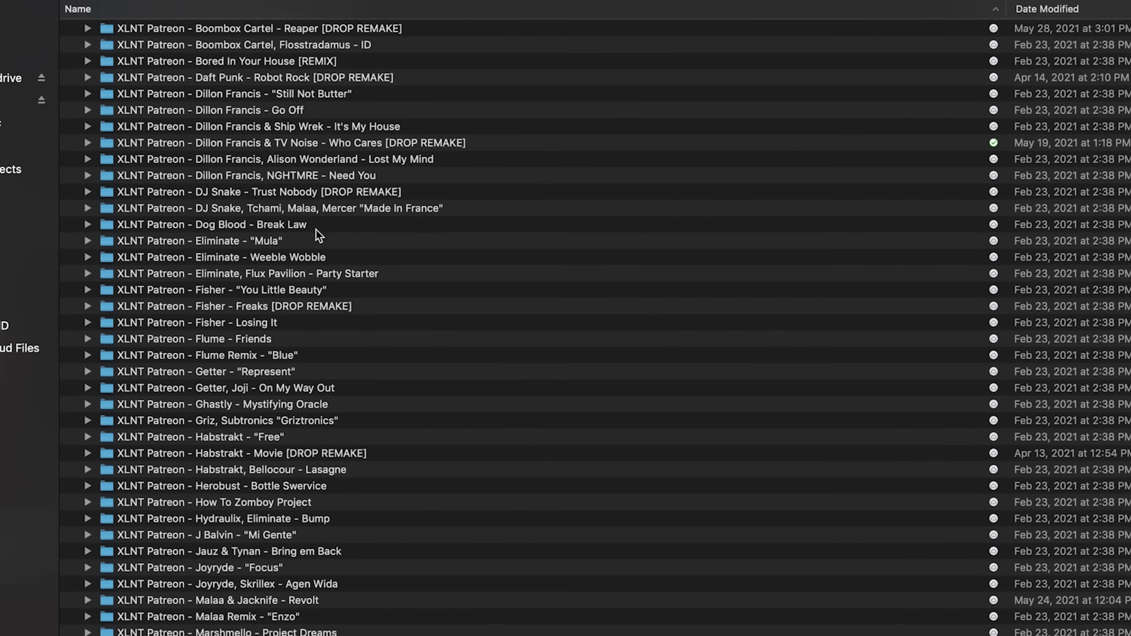
scroll(317, 229, "down", 15)
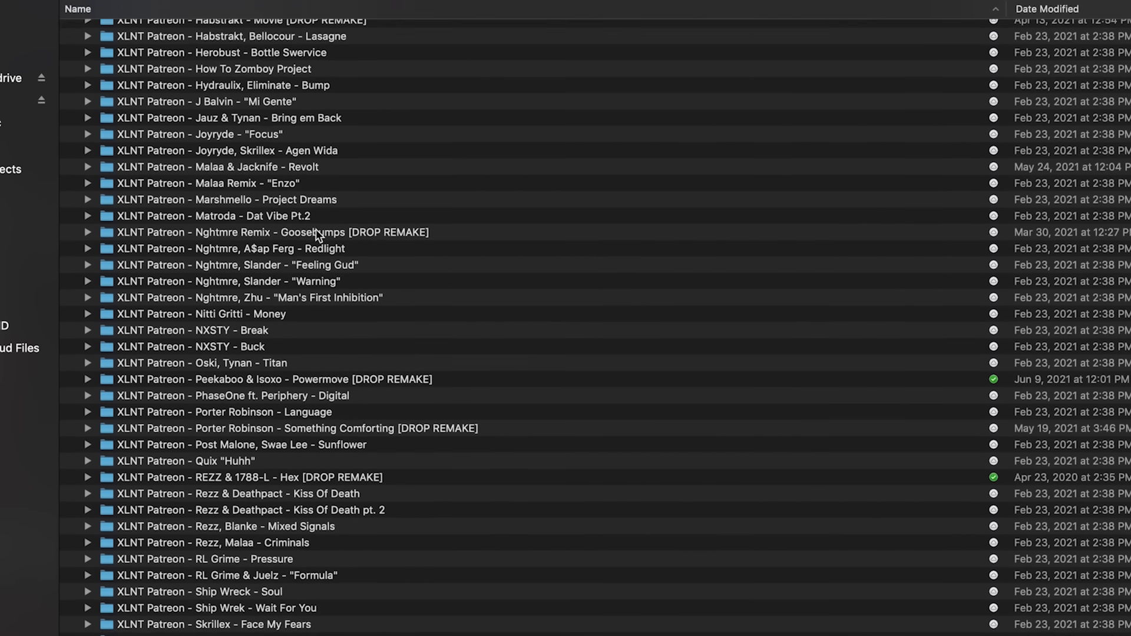
scroll(316, 229, "down", 5)
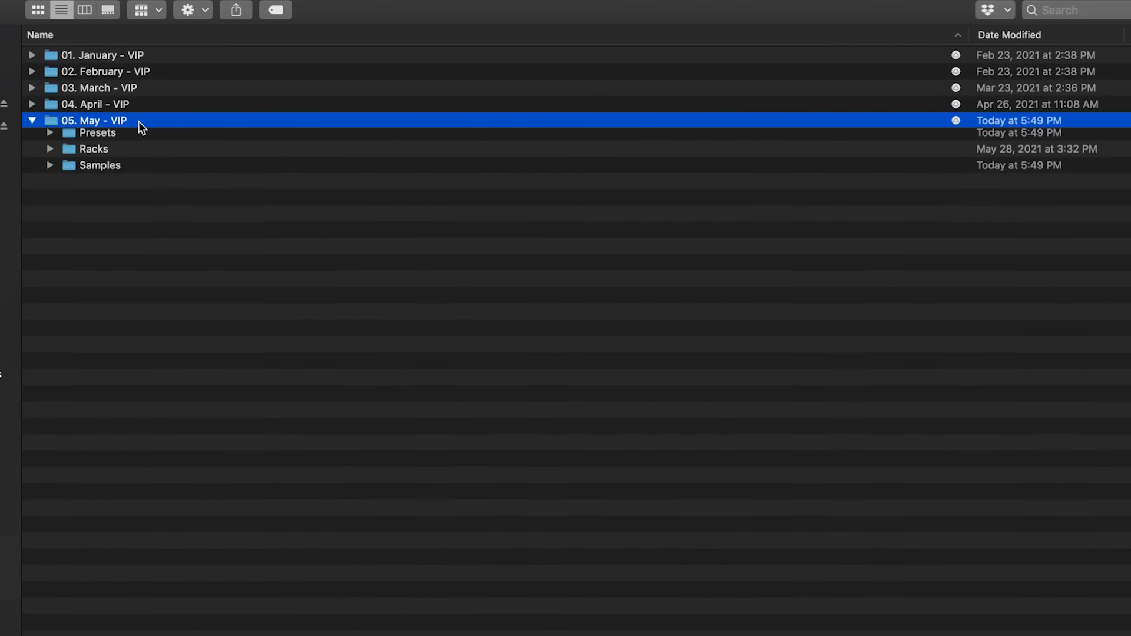
Look through the Presets, Racks and Samples subfolders of the 05. May - VIP folder in turn
key("Down")
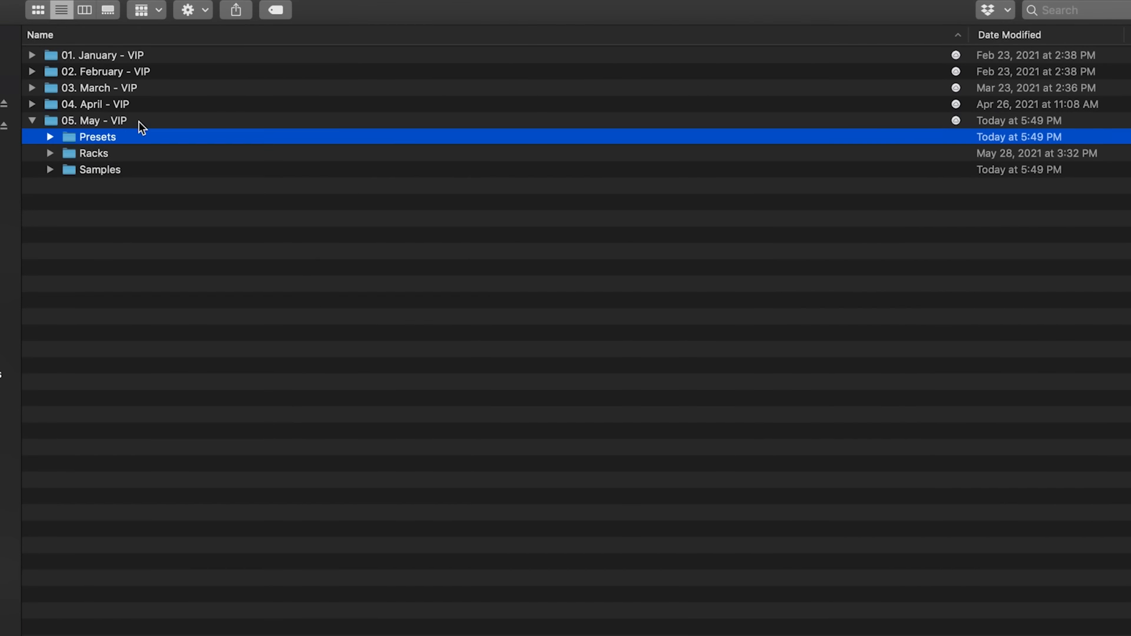
key("Right")
key("Left")
key("Down")
key("Right")
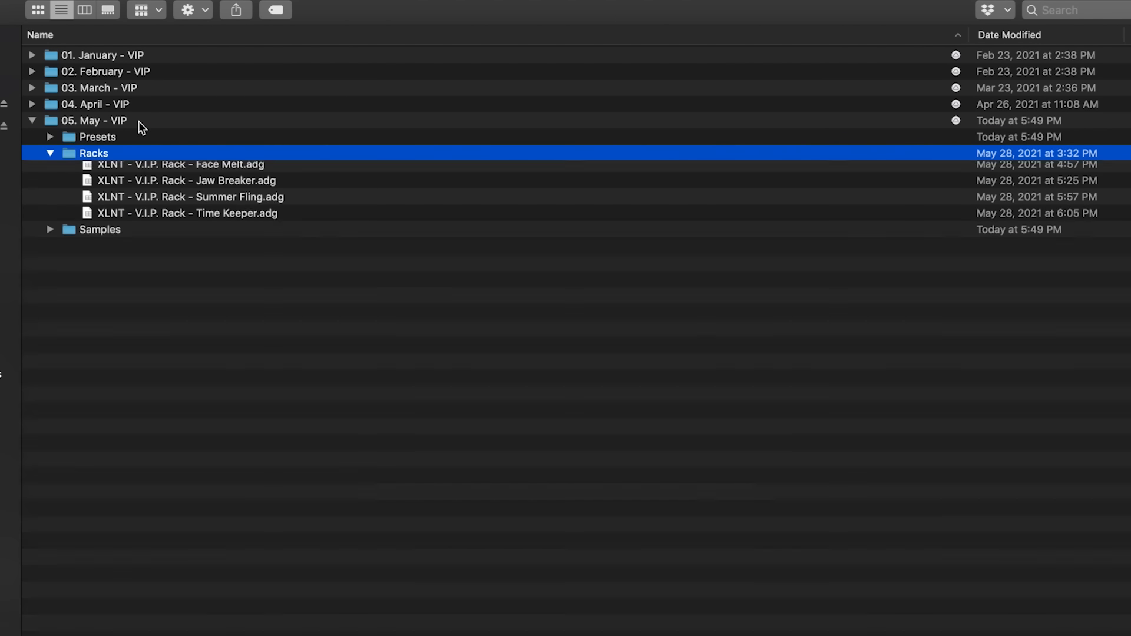
key("Left")
key("Down")
key("Right")
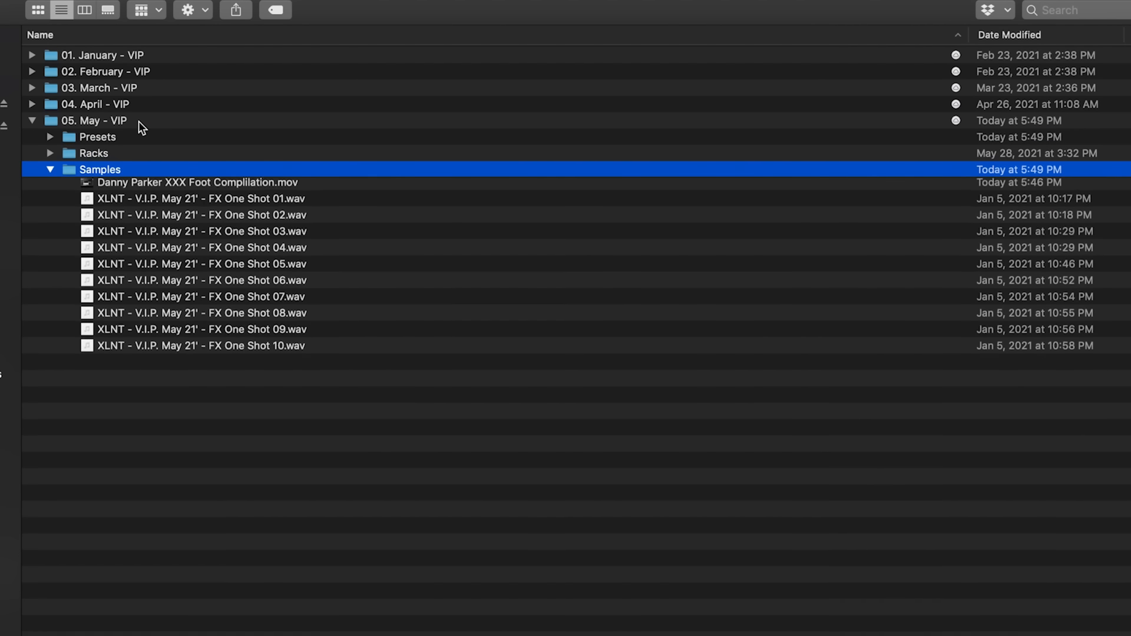
key("Left")
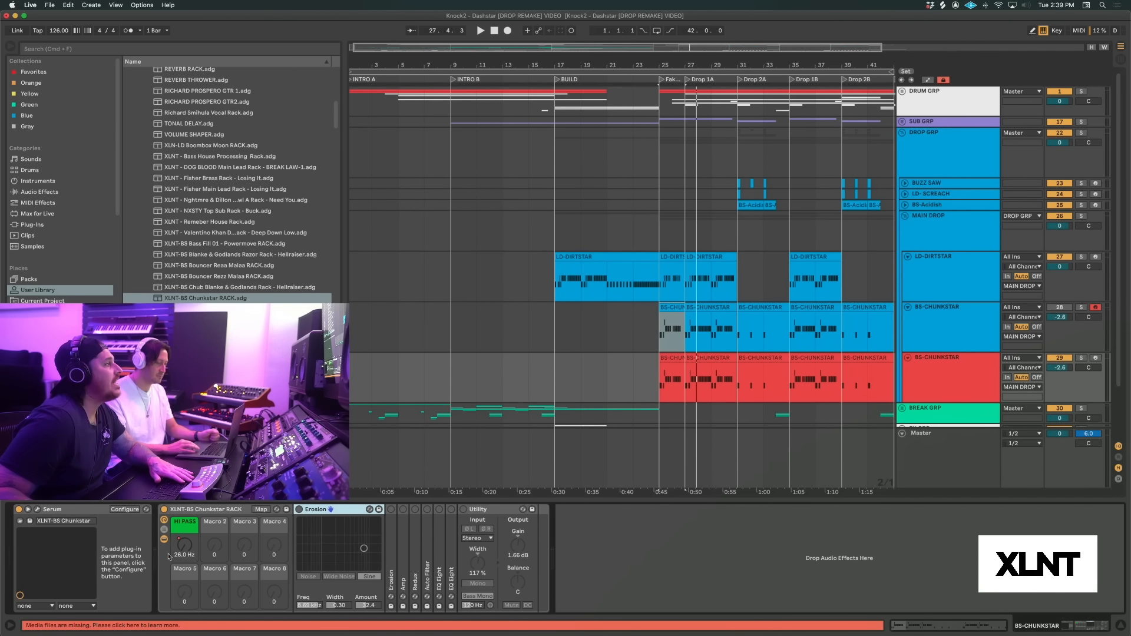
In Ableton Live, turn on the rack's first Erosion effect and solo the red BS-CHUNKSTAR track to compare the bass with Erosion bypassed and active
left_click(299, 509)
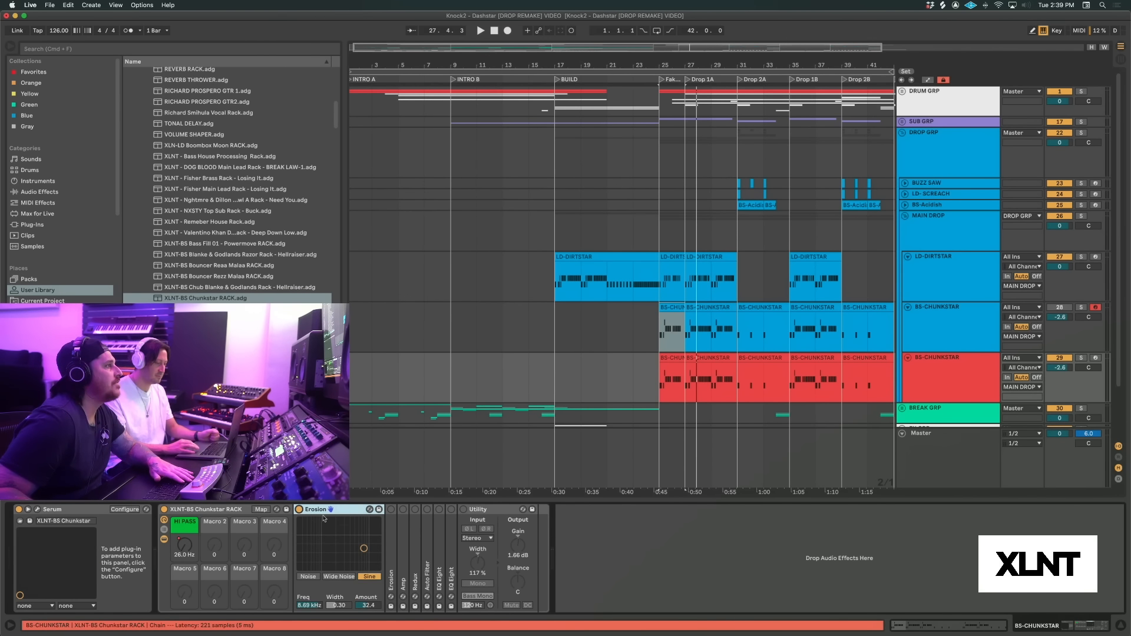
left_click(366, 551)
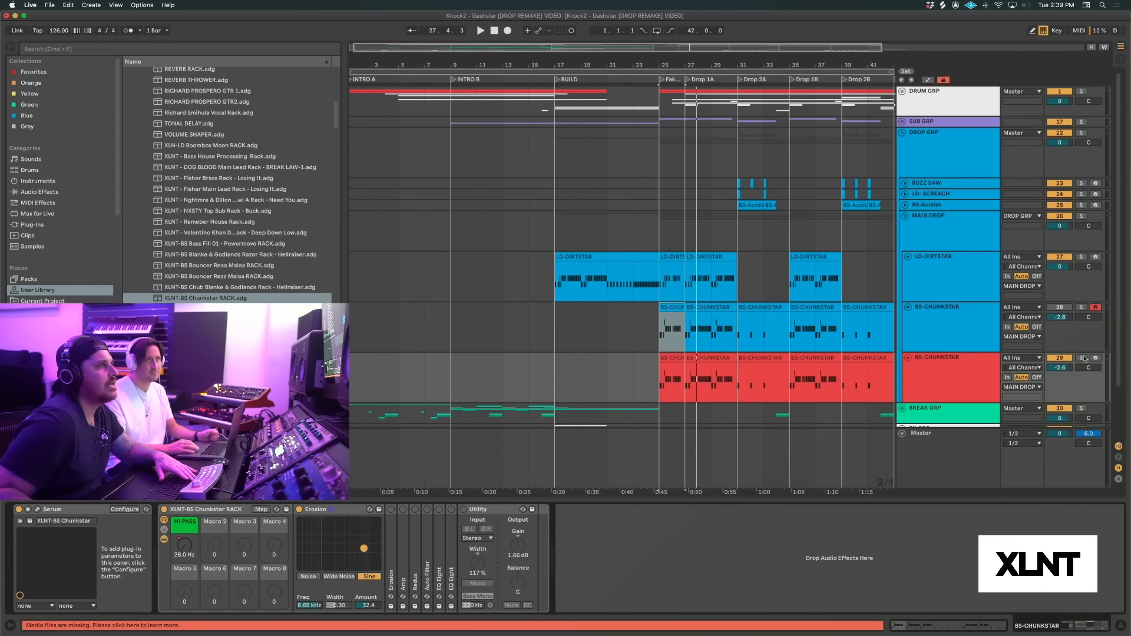
left_click(1081, 358)
key("space")
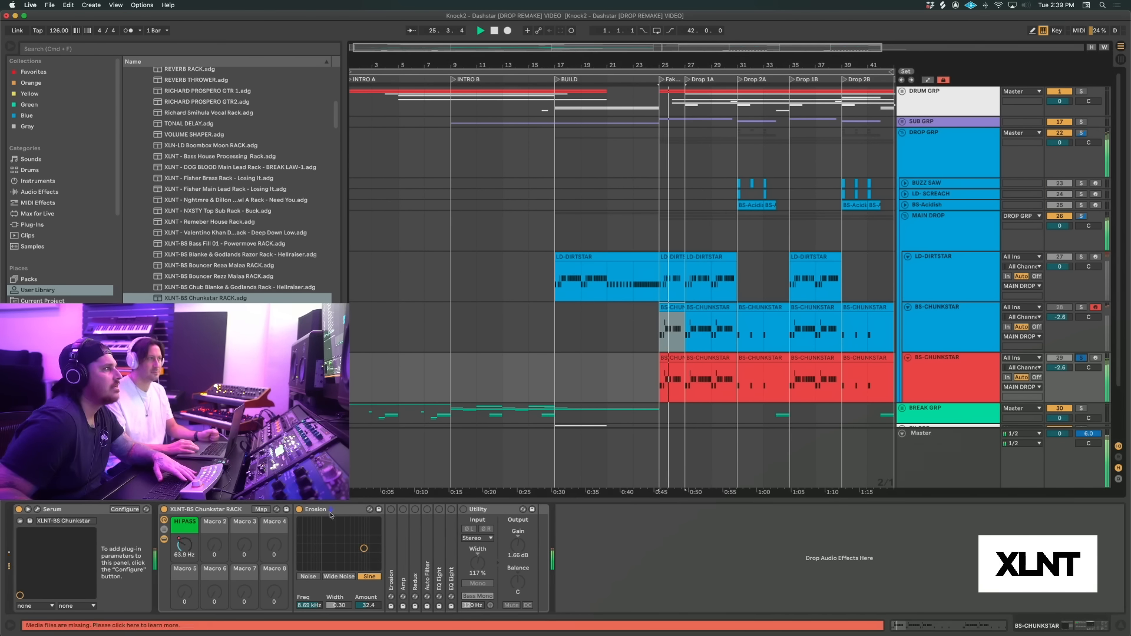
left_click(300, 509)
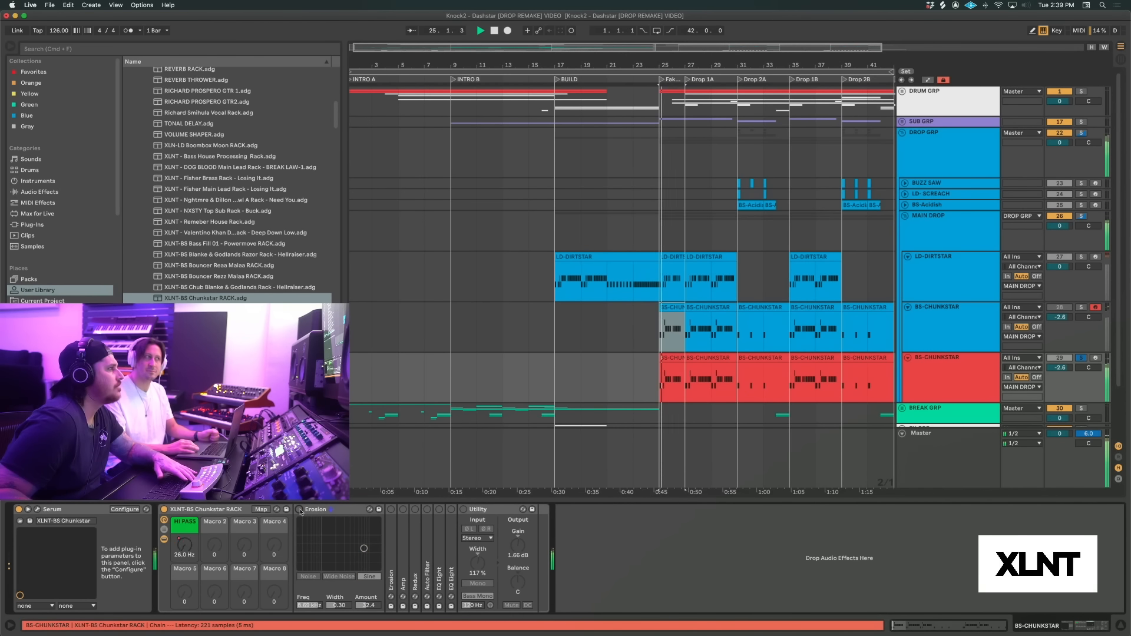
left_click(299, 509)
key("space")
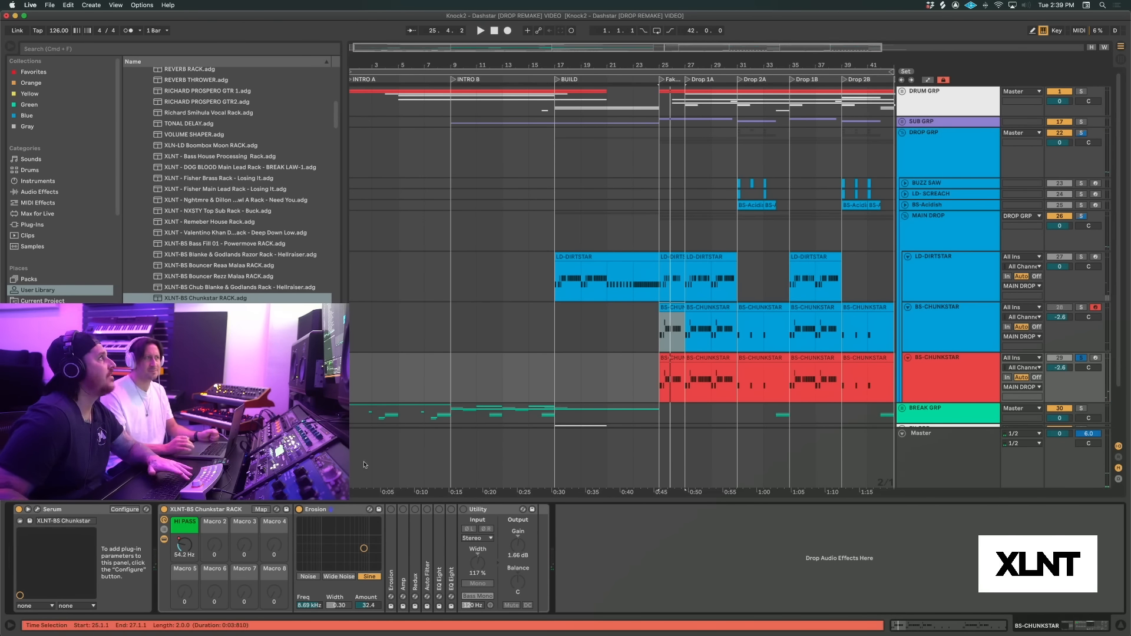
Collapse the first Erosion effect, then expand the second Erosion in the Chunkstar rack and turn it on
double_click(315, 509)
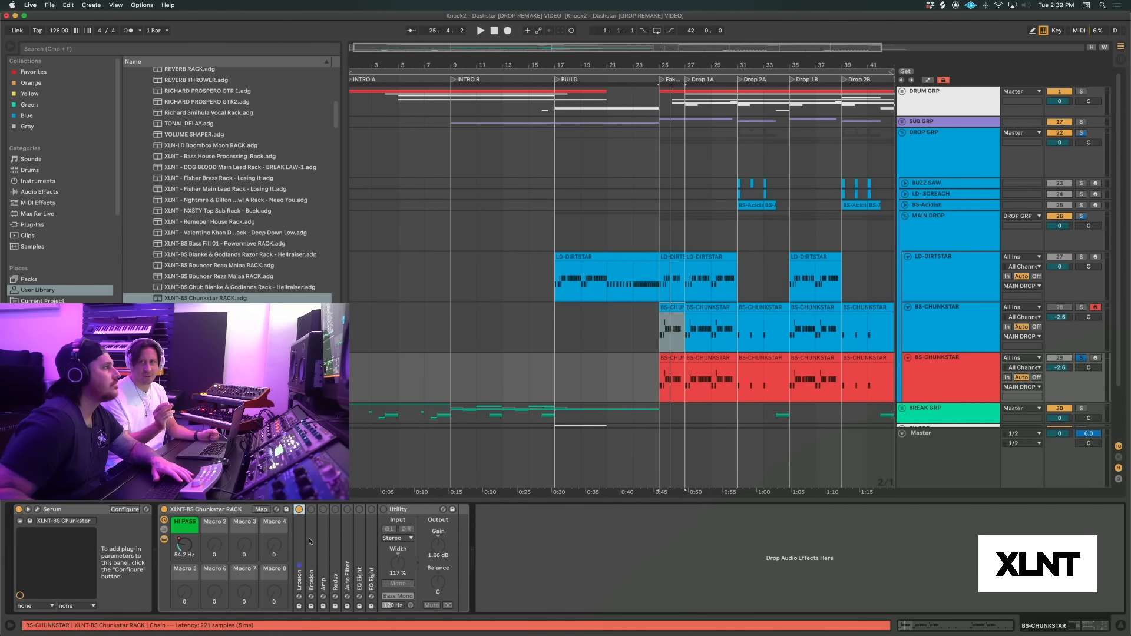
double_click(310, 518)
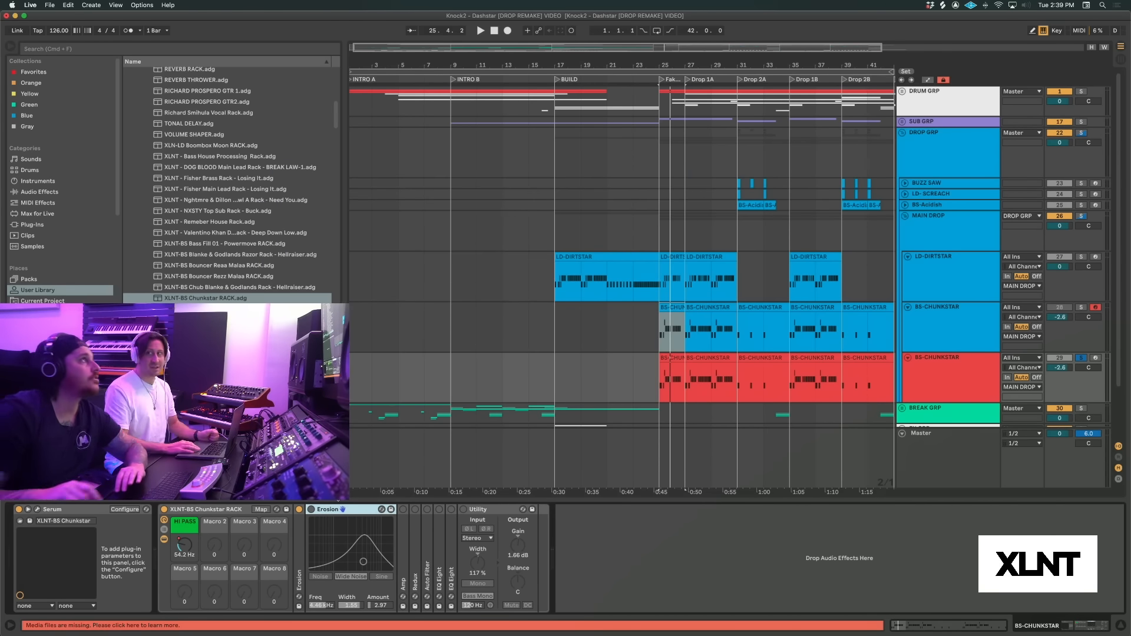
left_click(381, 509)
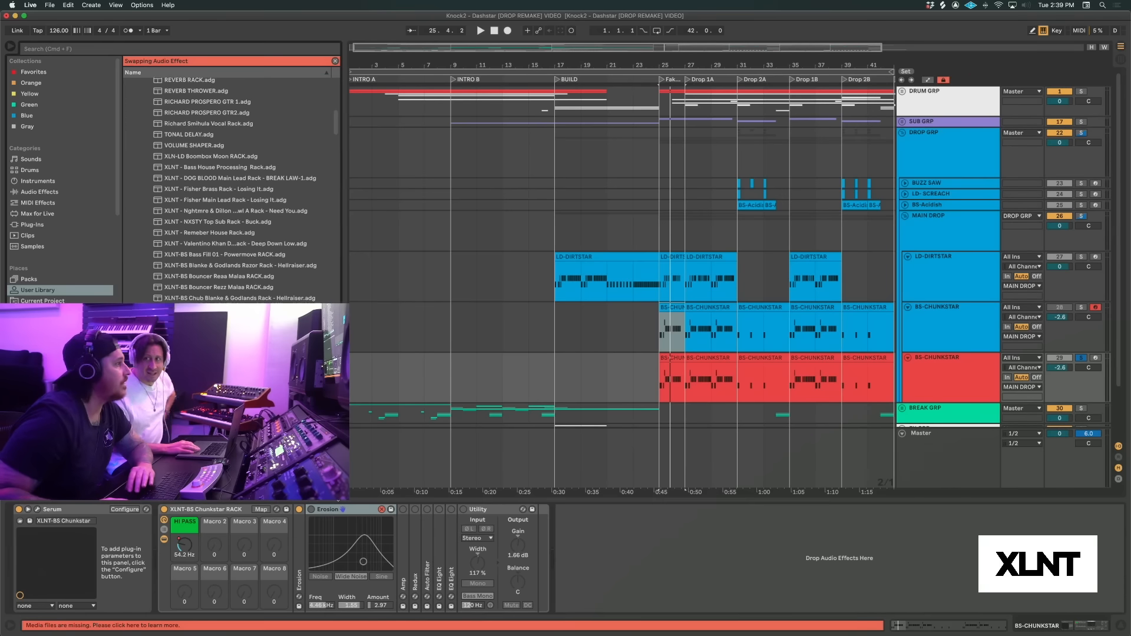
left_click(381, 509)
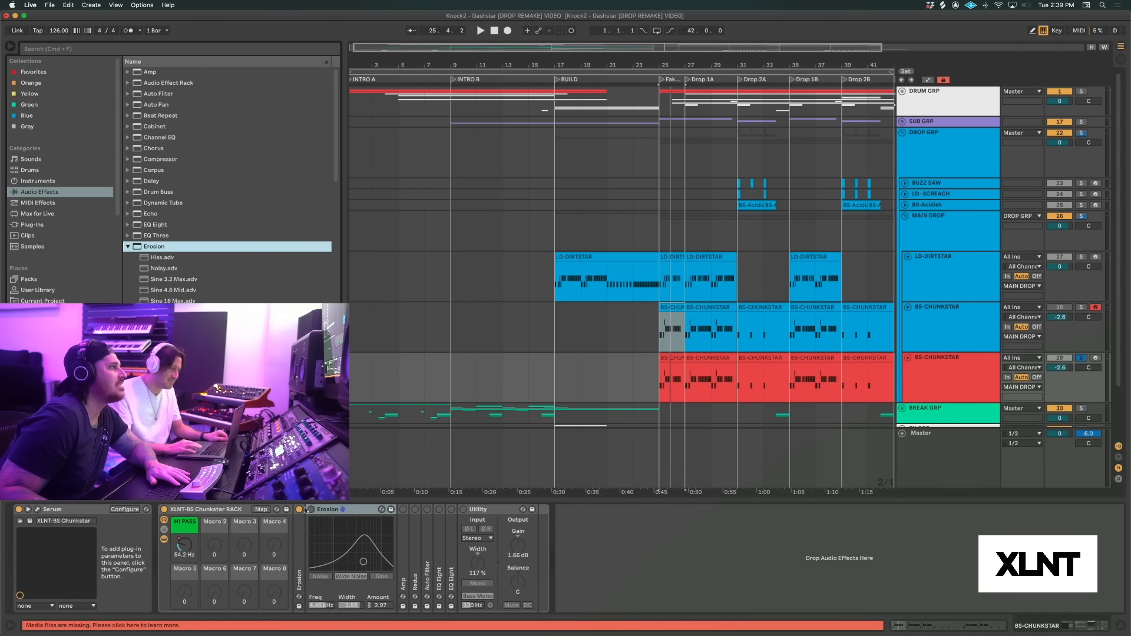
left_click(310, 509)
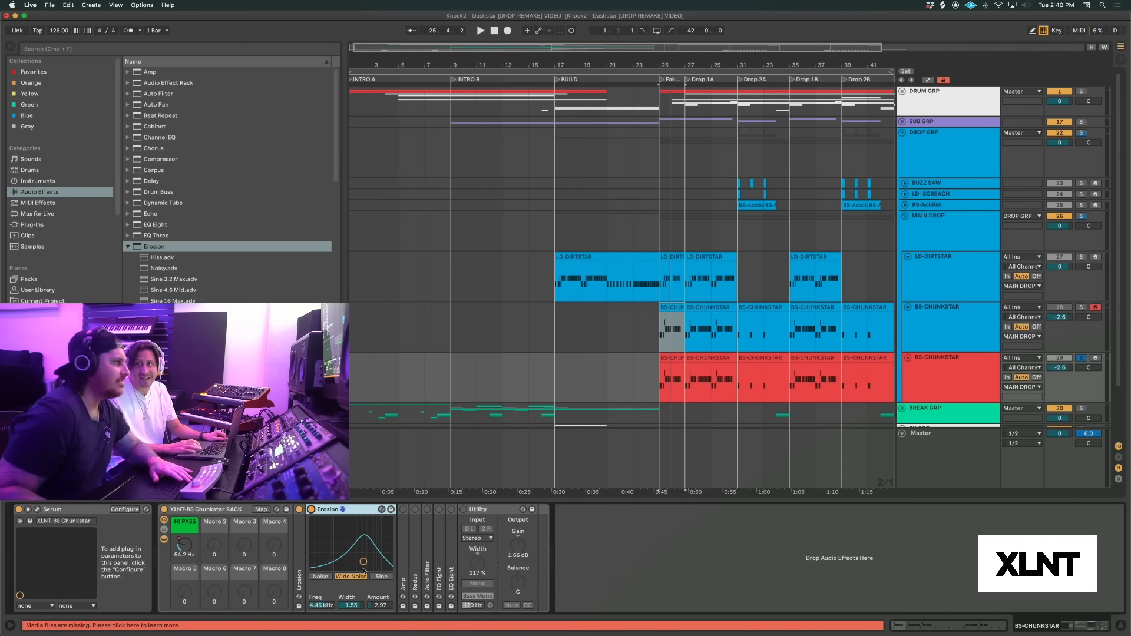
Play the soloed Chunkstar bass with the second Erosion active, and collapse that effect
key("space")
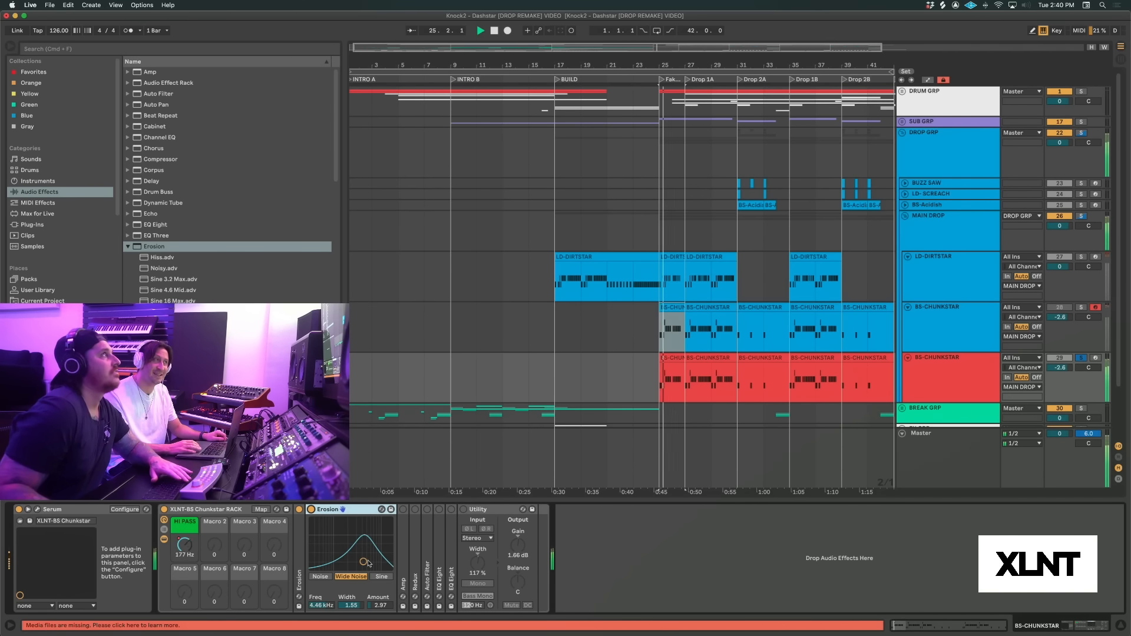
key("space")
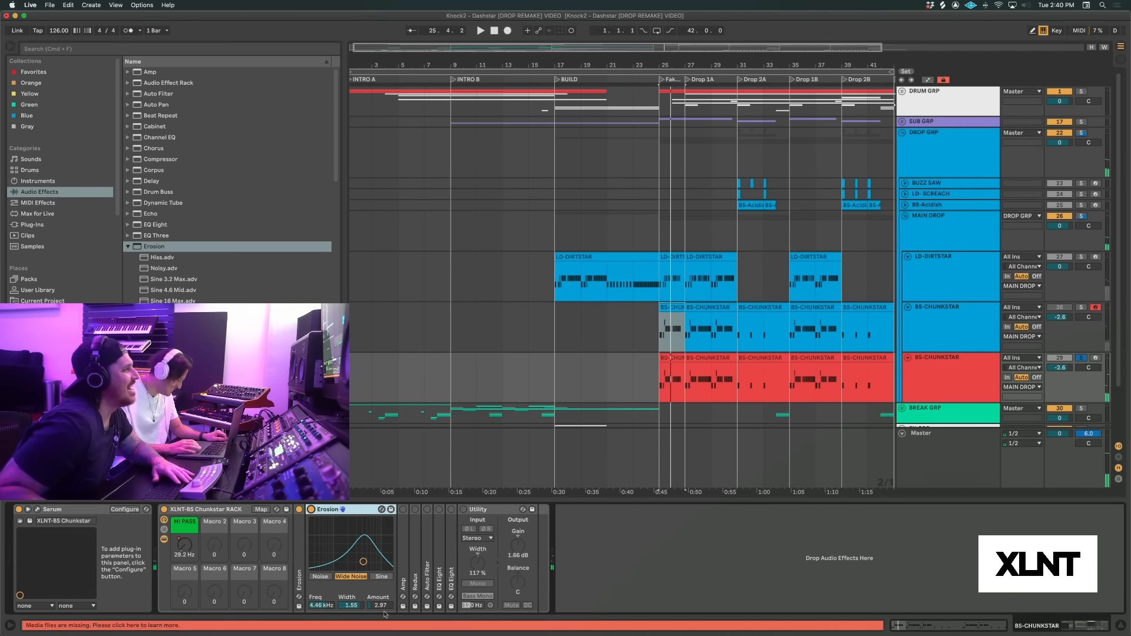
double_click(365, 510)
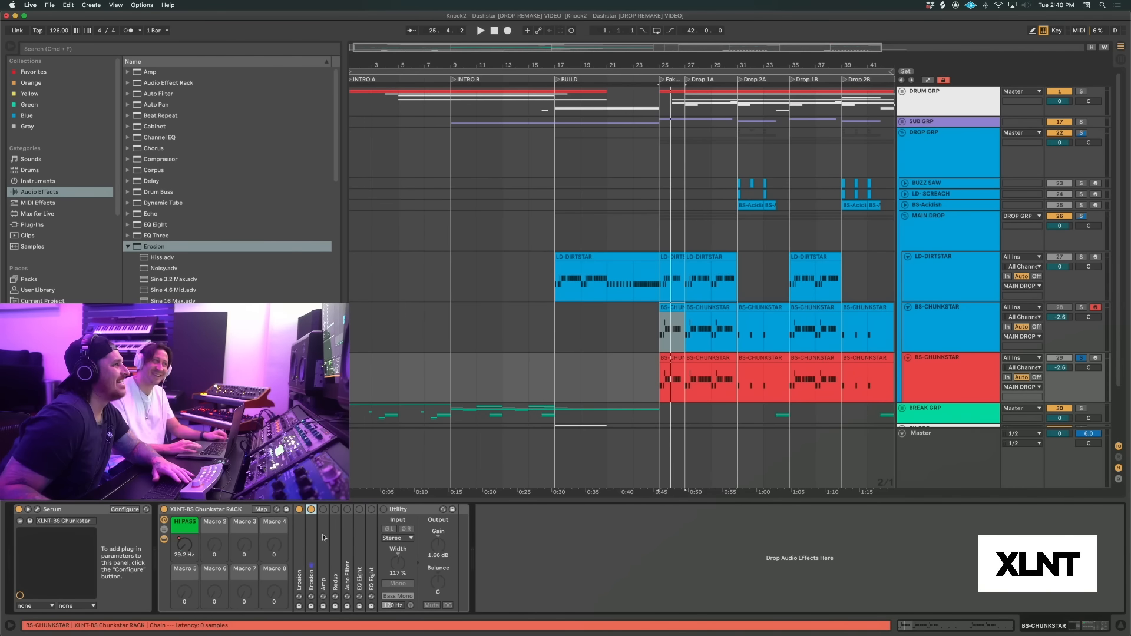
Expand the Amp effect in the Chunkstar rack, turn it on and play the bass through it
double_click(323, 510)
left_click(323, 510)
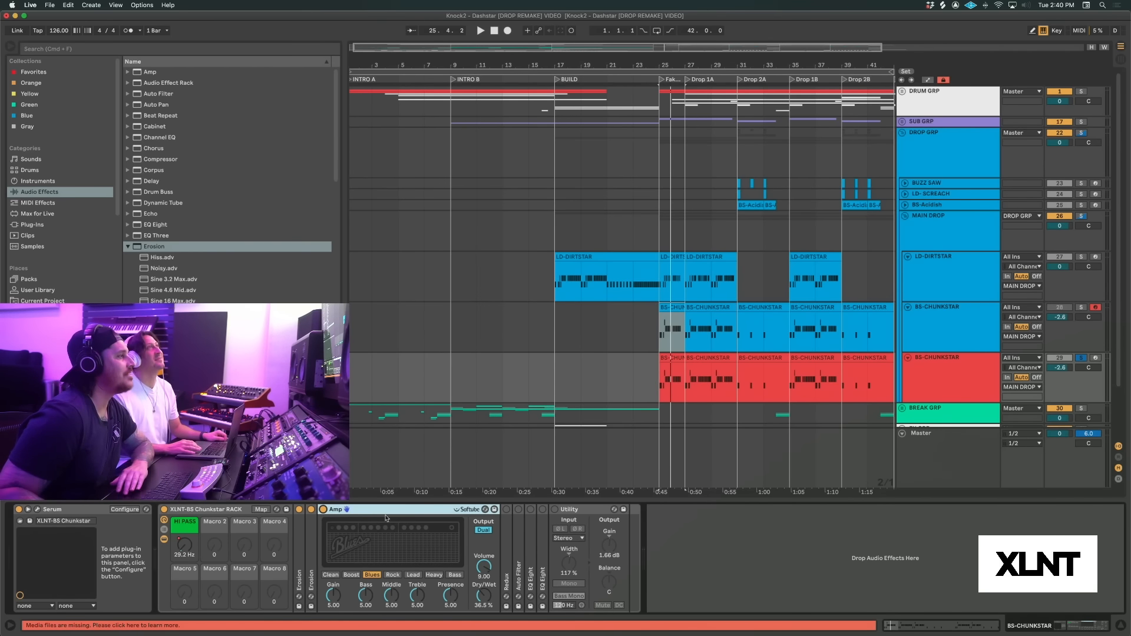
key("space")
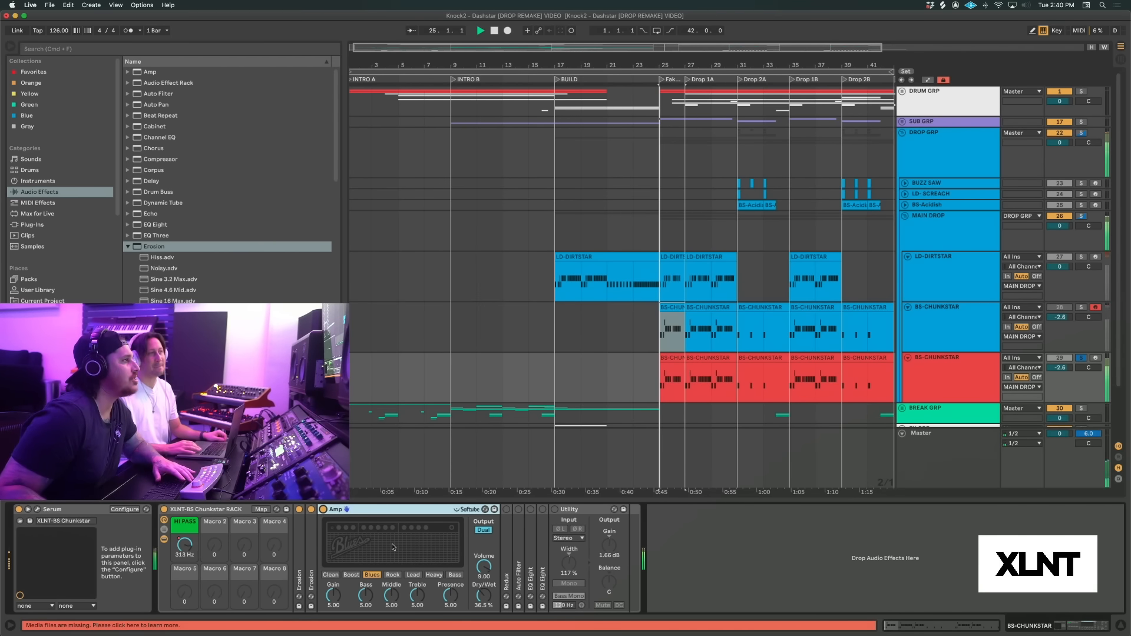
Compare the bass from the Fake Drop with the Amp bypassed and active, leaving it on and collapsing it
left_click(324, 510)
key("space")
key("space")
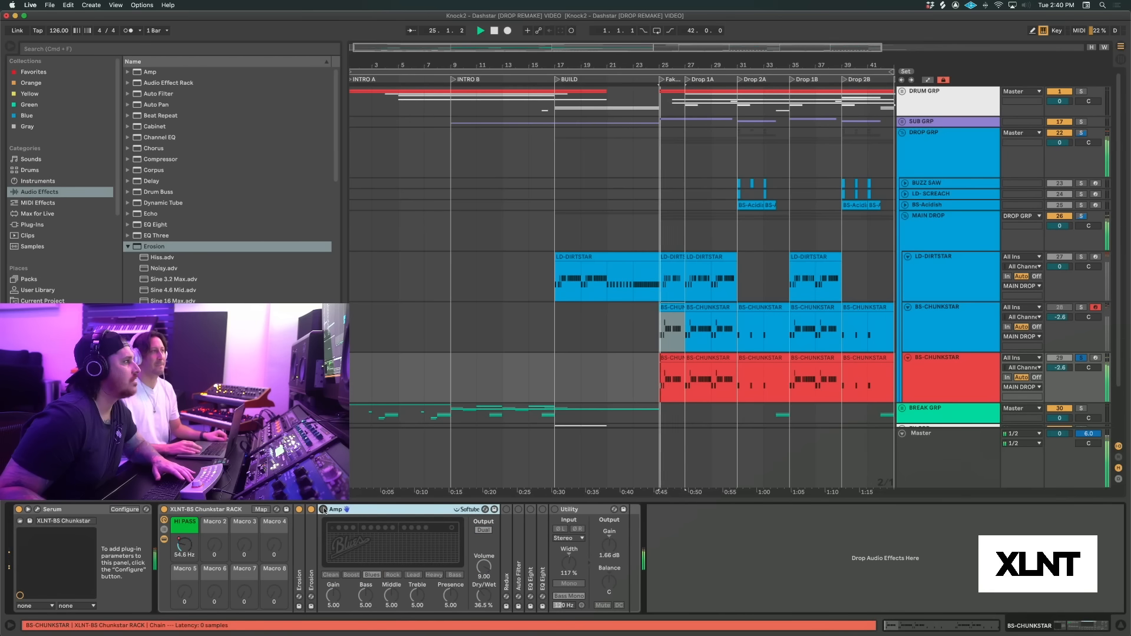
left_click(324, 510)
key("space")
key("space")
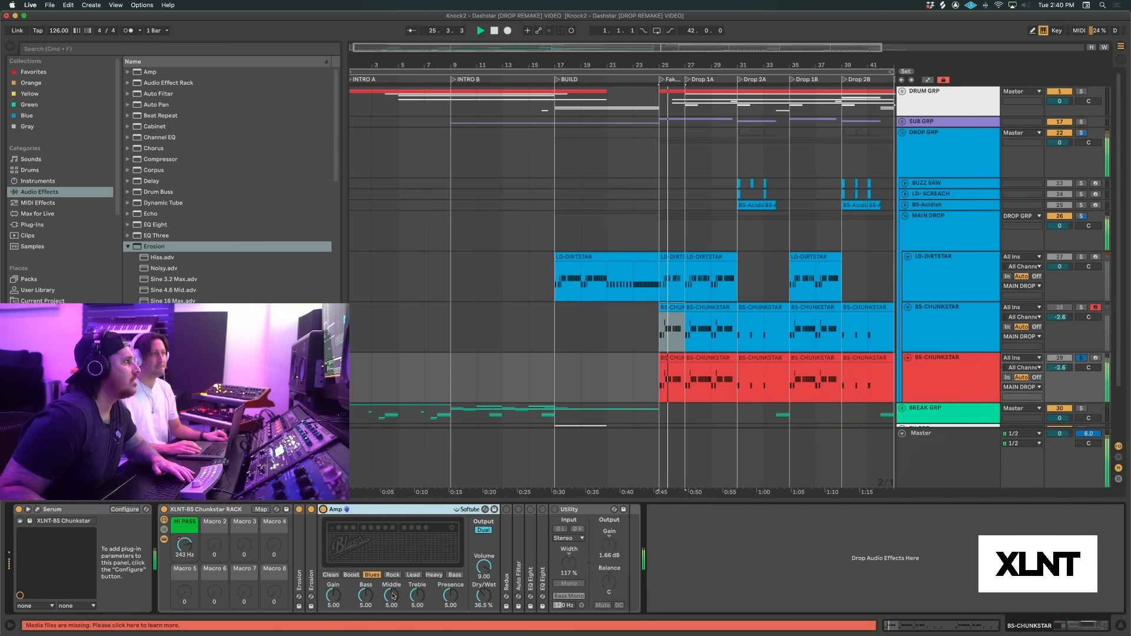
key("space")
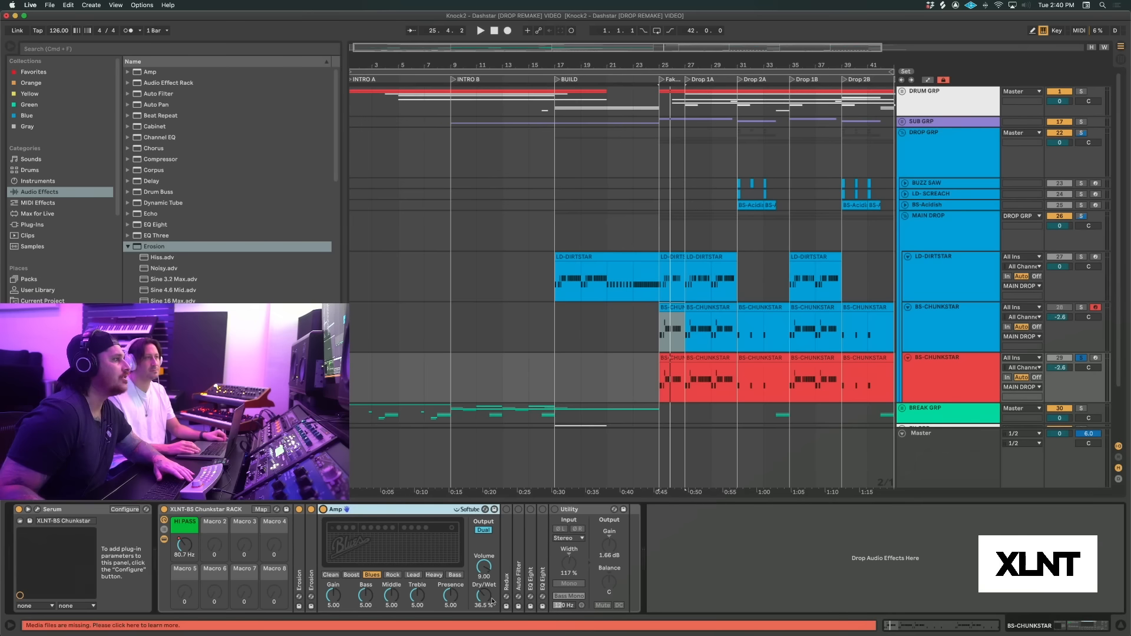
key("space")
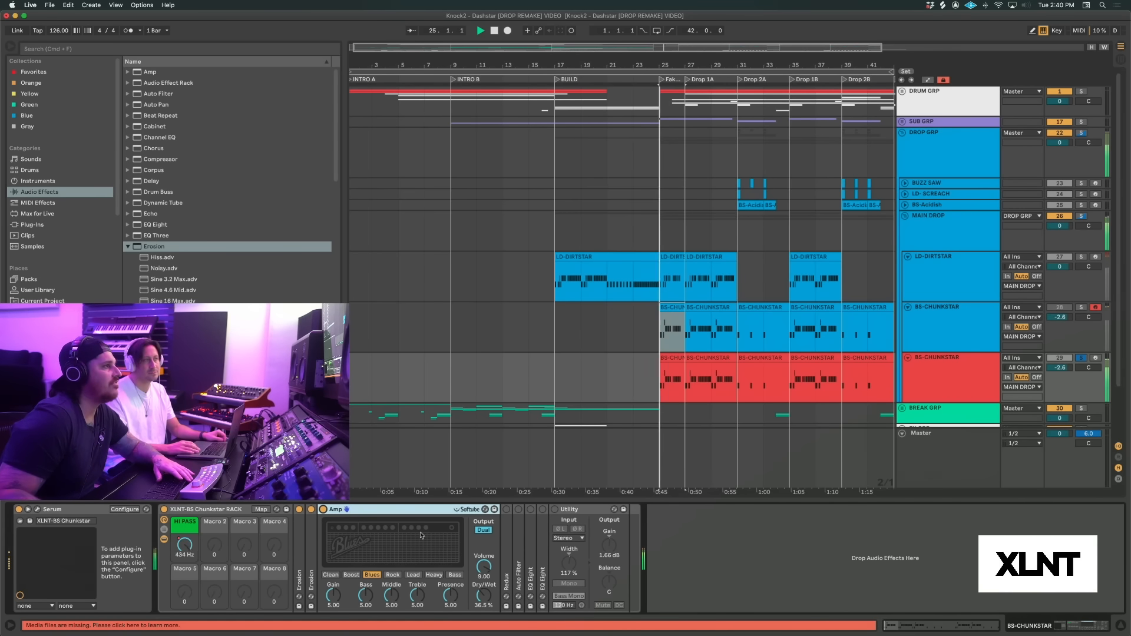
double_click(400, 510)
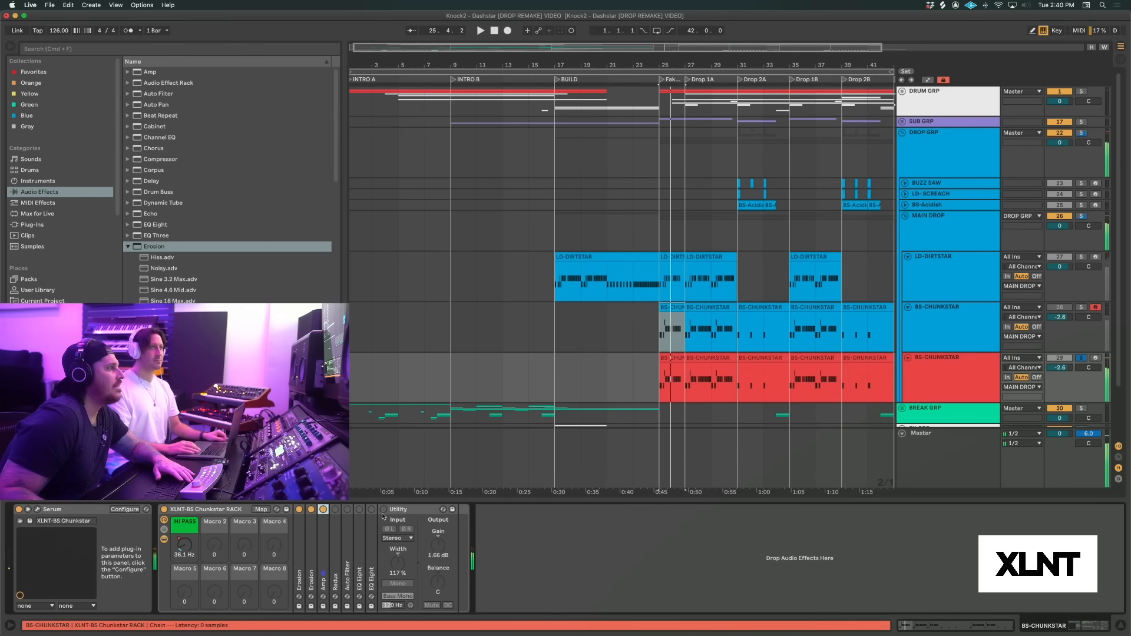
Expand the rack's Redux effect and turn it on to hear the bass through it, then collapse it
double_click(334, 510)
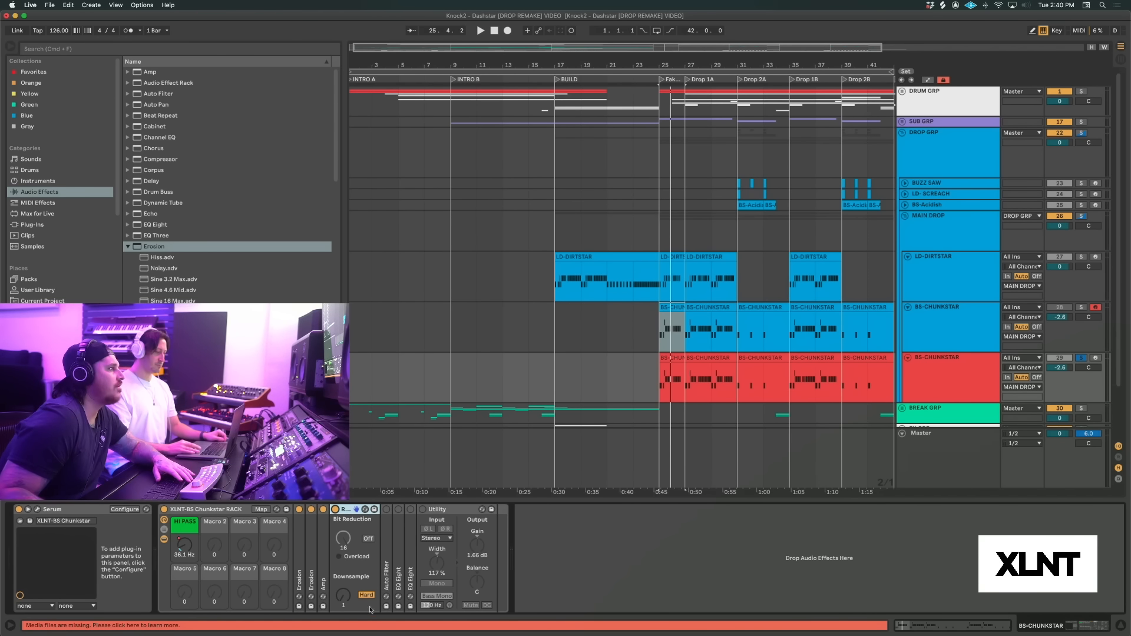
key("space")
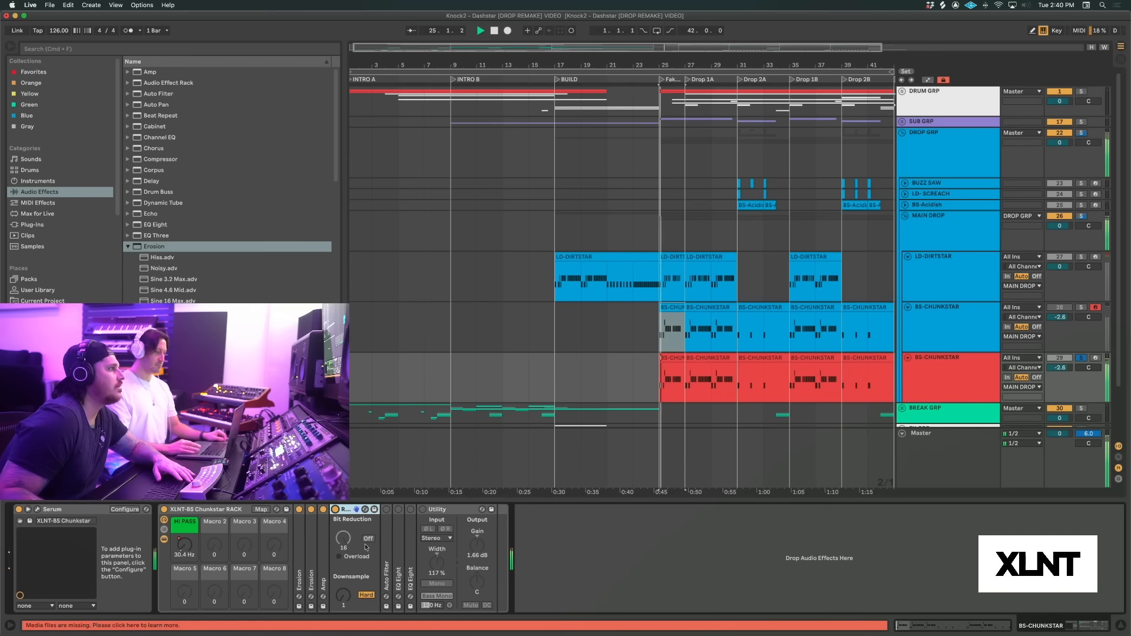
double_click(351, 510)
Expand the rack's Auto Filter and turn it on, and display the HI PASS automation over the Fake Drop
double_click(347, 510)
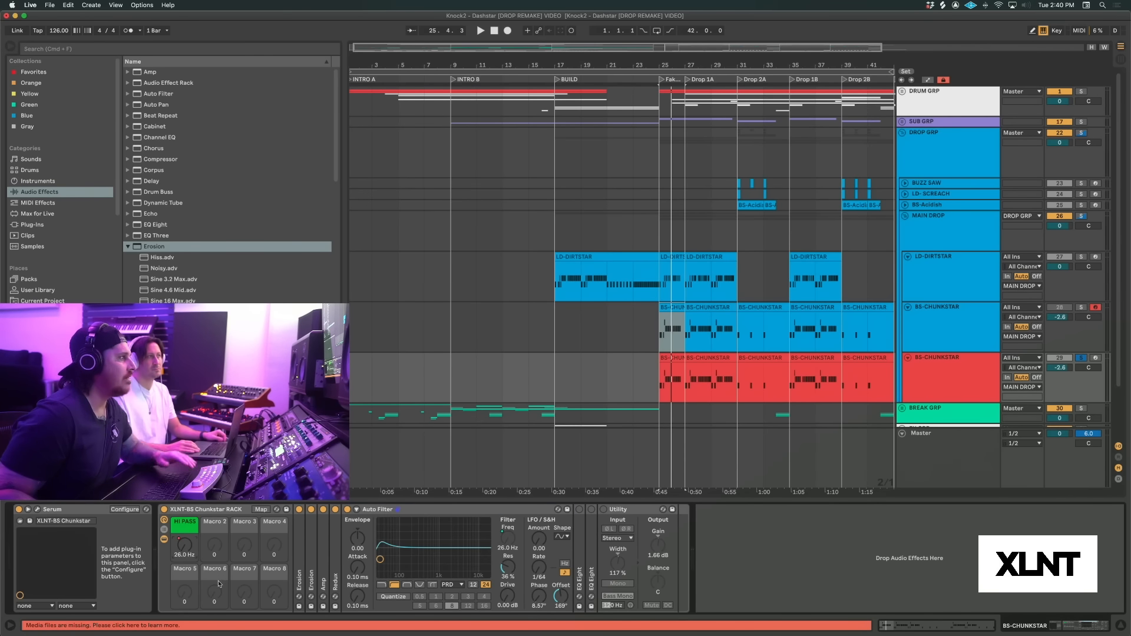
left_click(672, 338)
scroll(687, 377, "right", 1)
key("a")
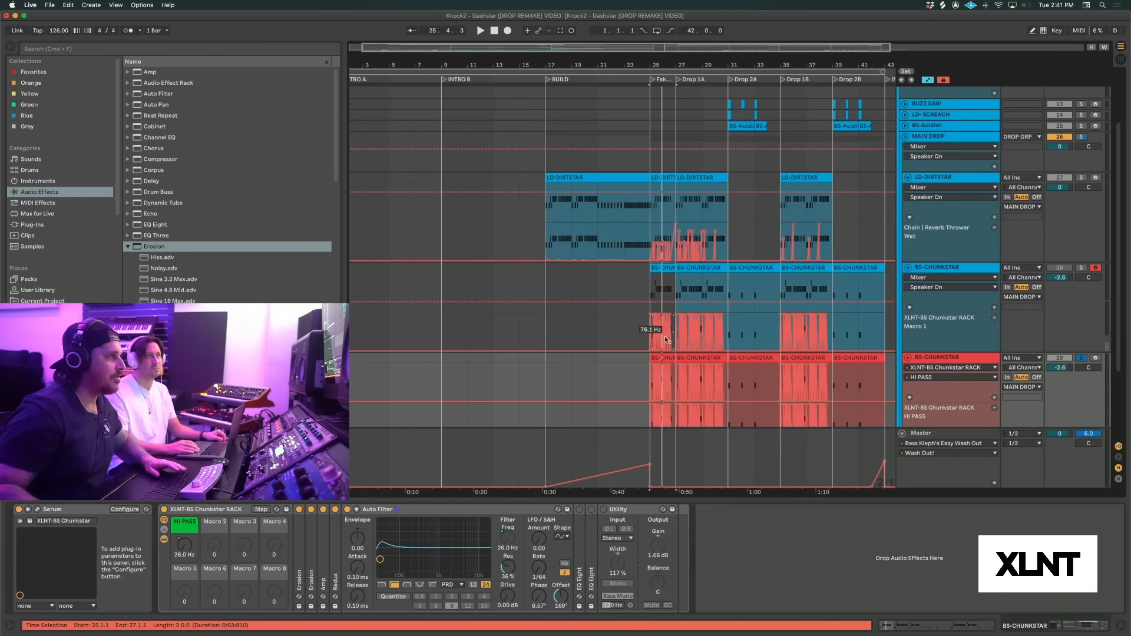
left_click_drag(656, 59, 652, 236)
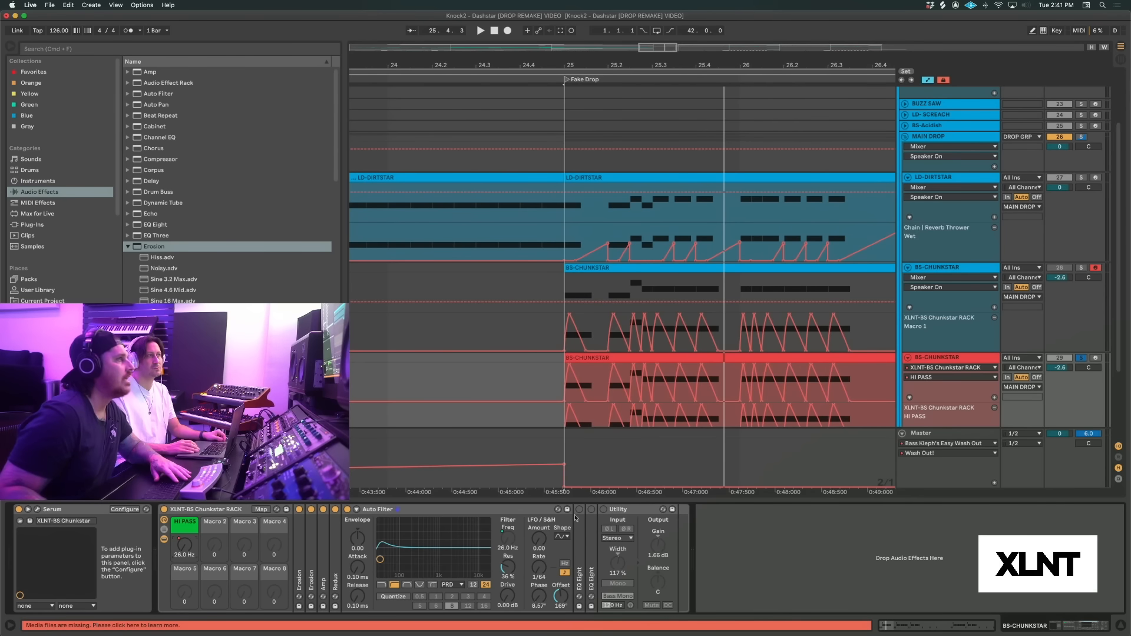
Examine the Chunkstar rack's macro mapping of HI PASS to the Auto Filter frequency while playing the Fake Drop
left_click(265, 509)
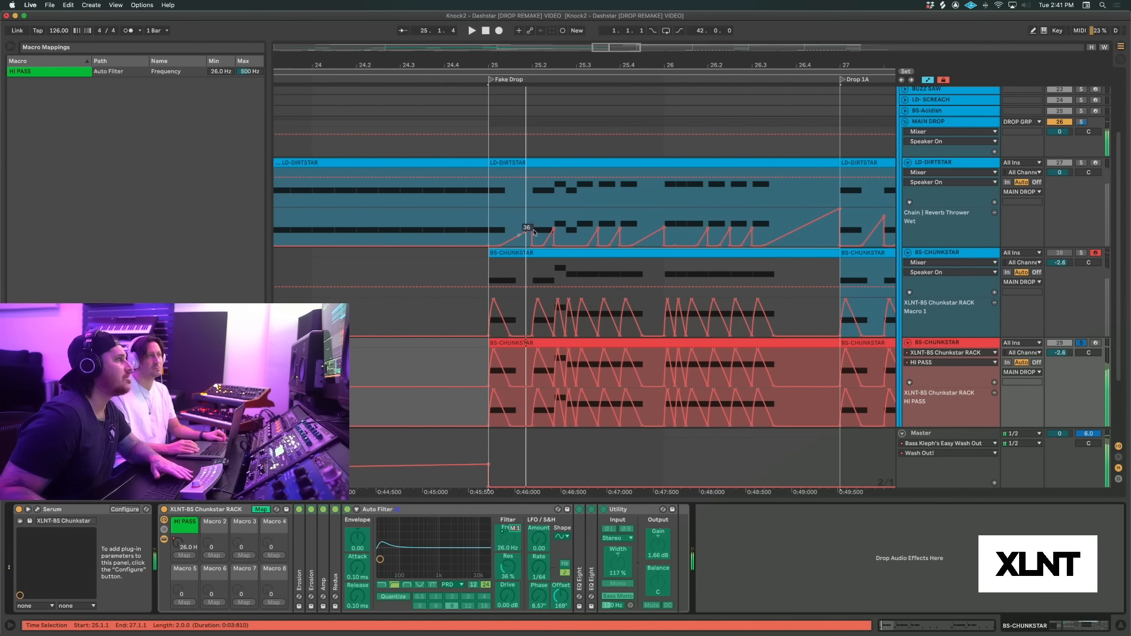
mouse_move(498, 312)
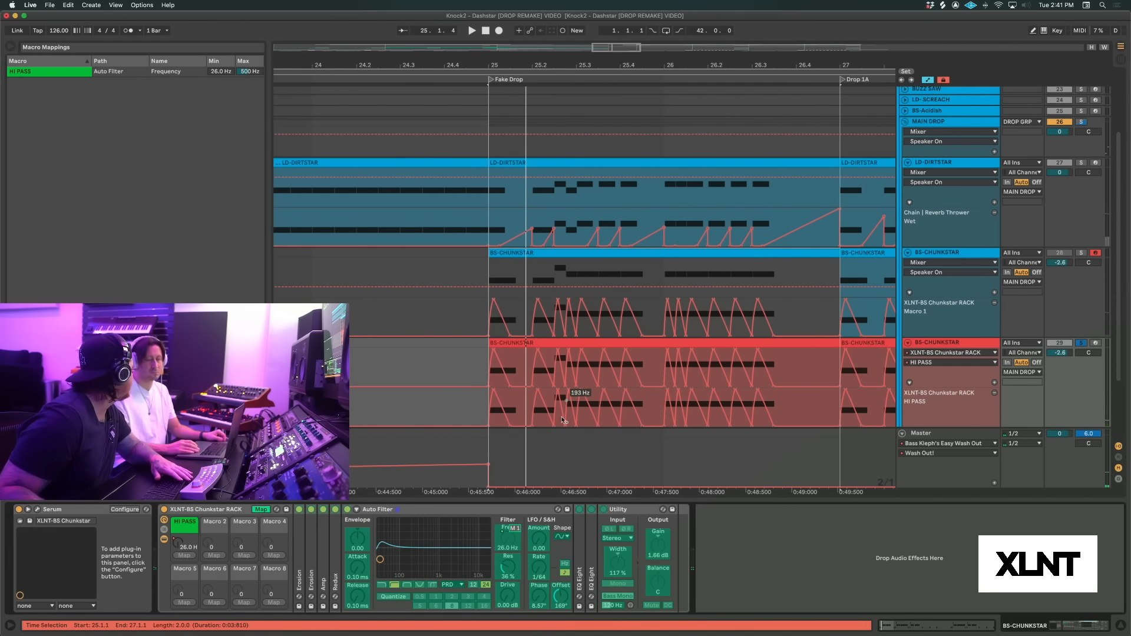
key("space")
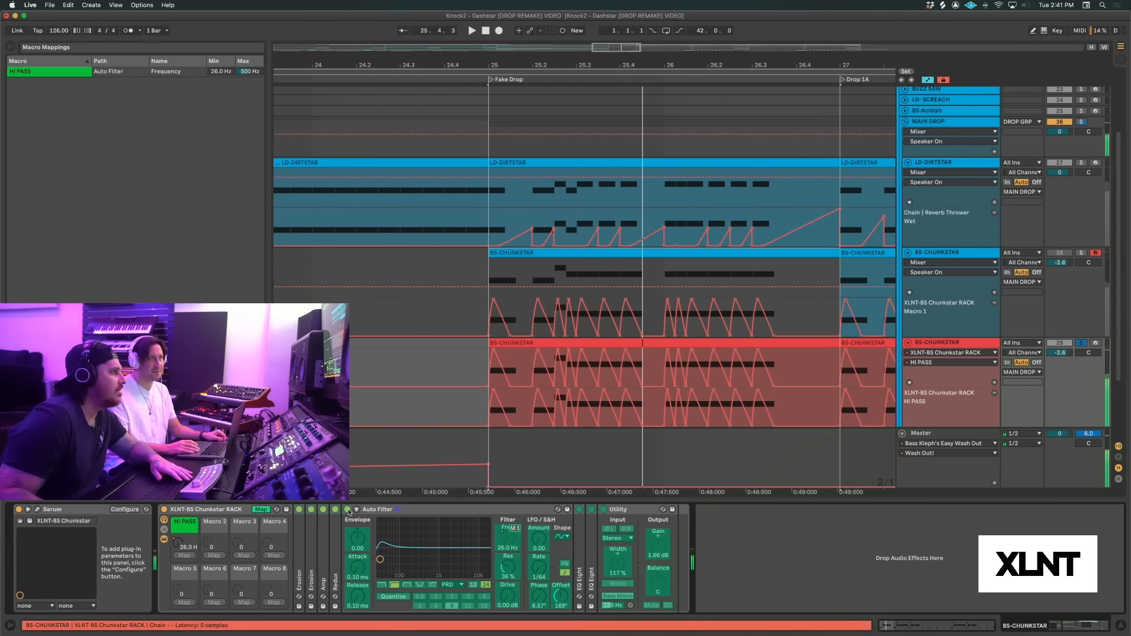
left_click(261, 510)
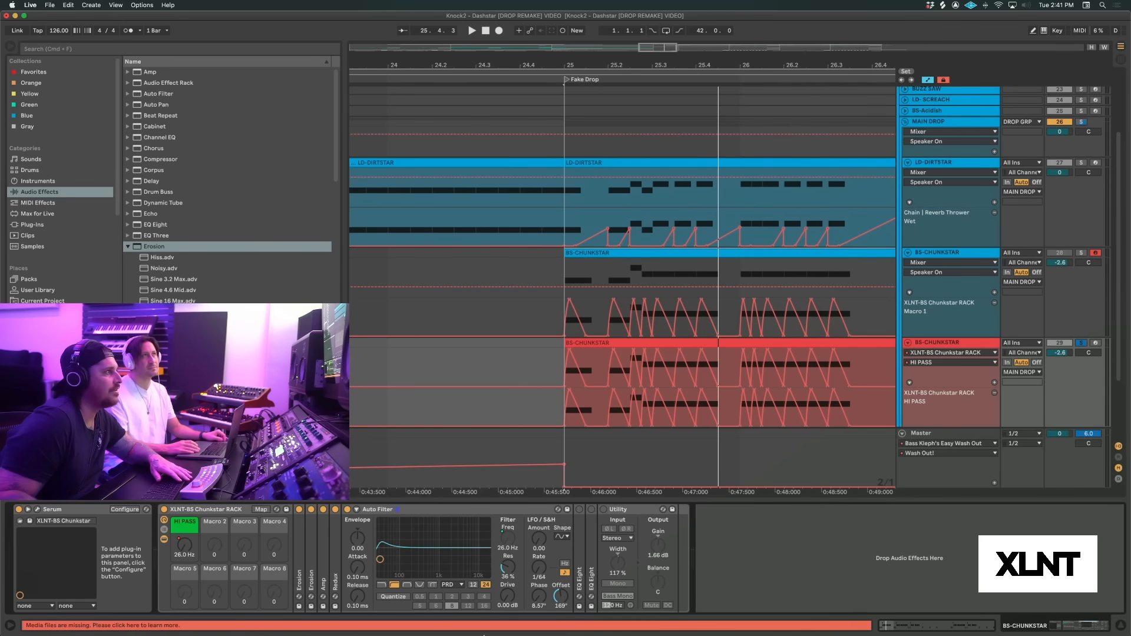
Play the bass with the Auto Filter and collapse it, then expand the first EQ Eight, turned on, to hear its effect
key("space")
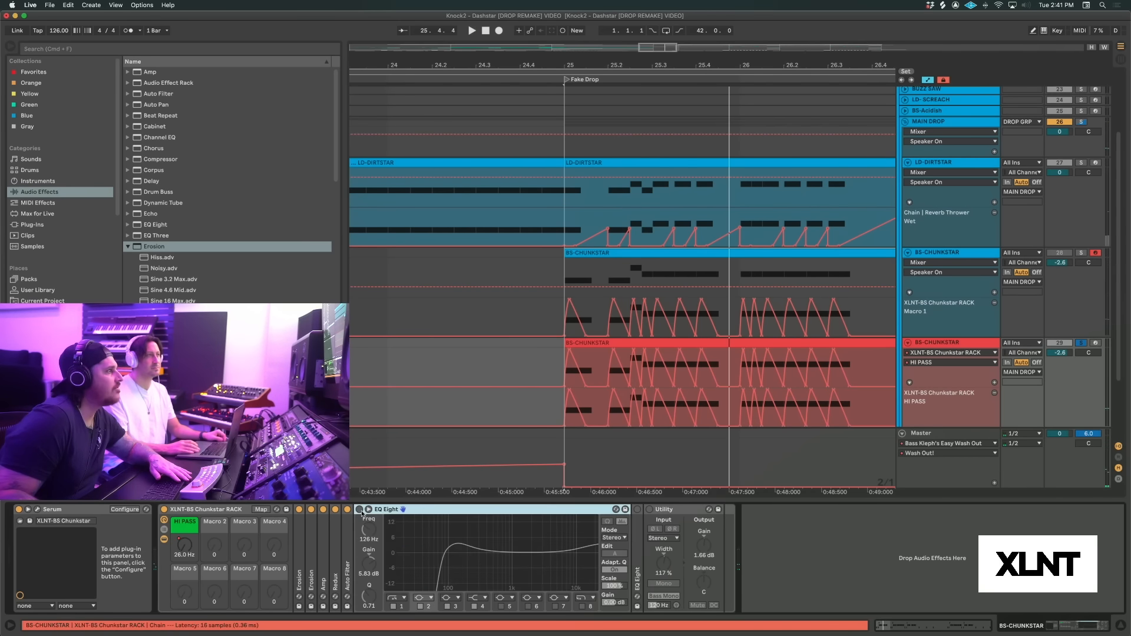
left_click(359, 510)
key("space")
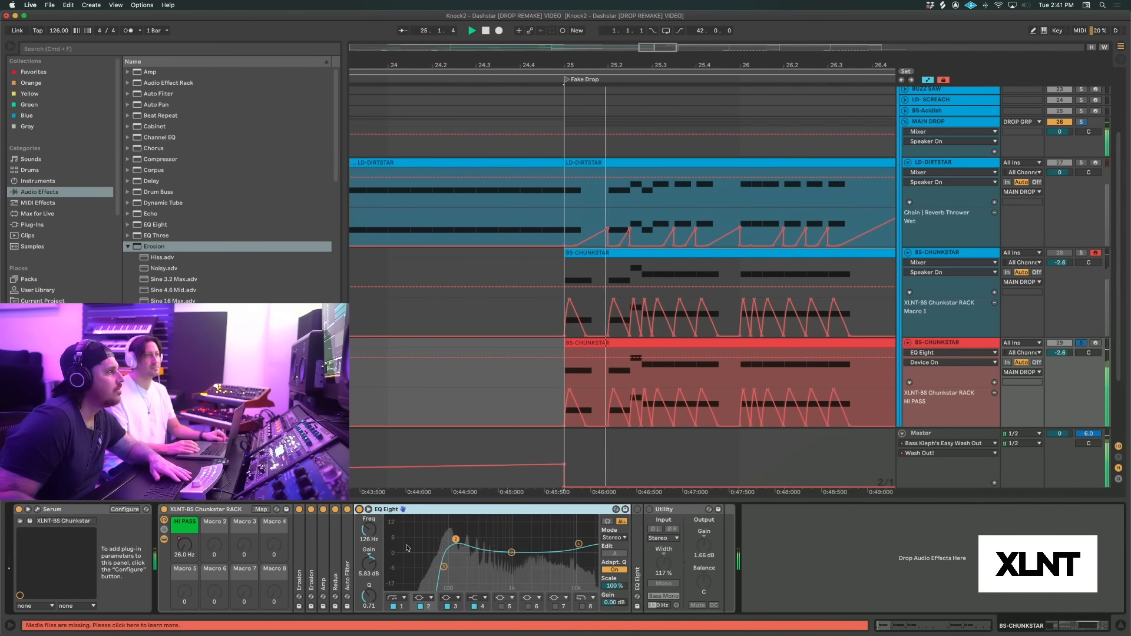
key("space")
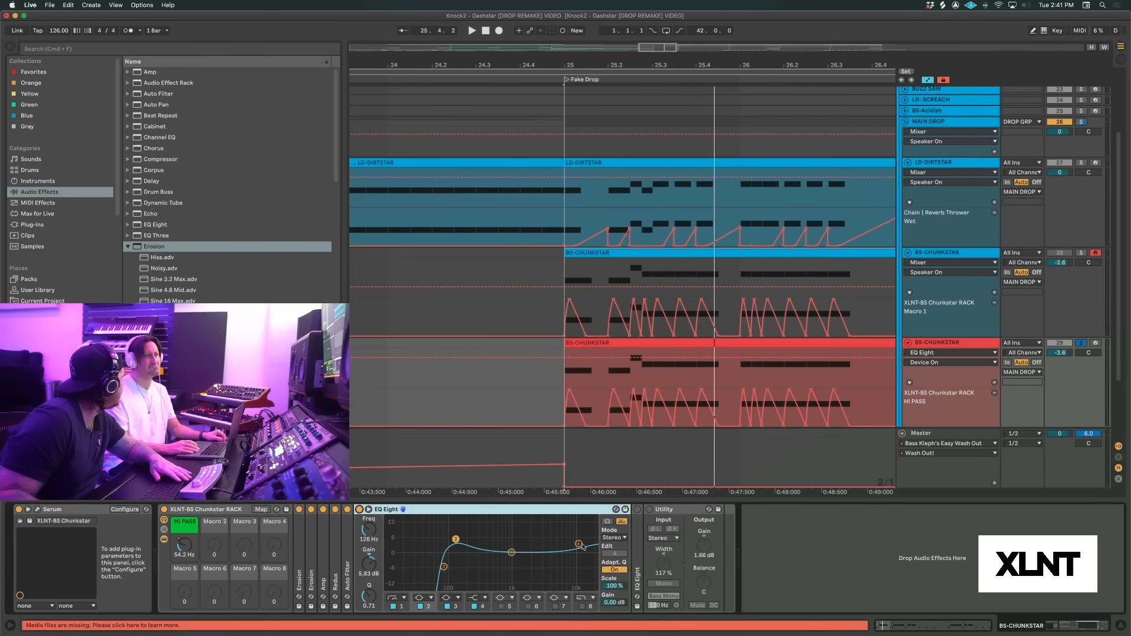
Collapse the first EQ Eight, then expand the rack's second EQ Eight and turn it on to hear the bass
double_click(480, 509)
double_click(372, 552)
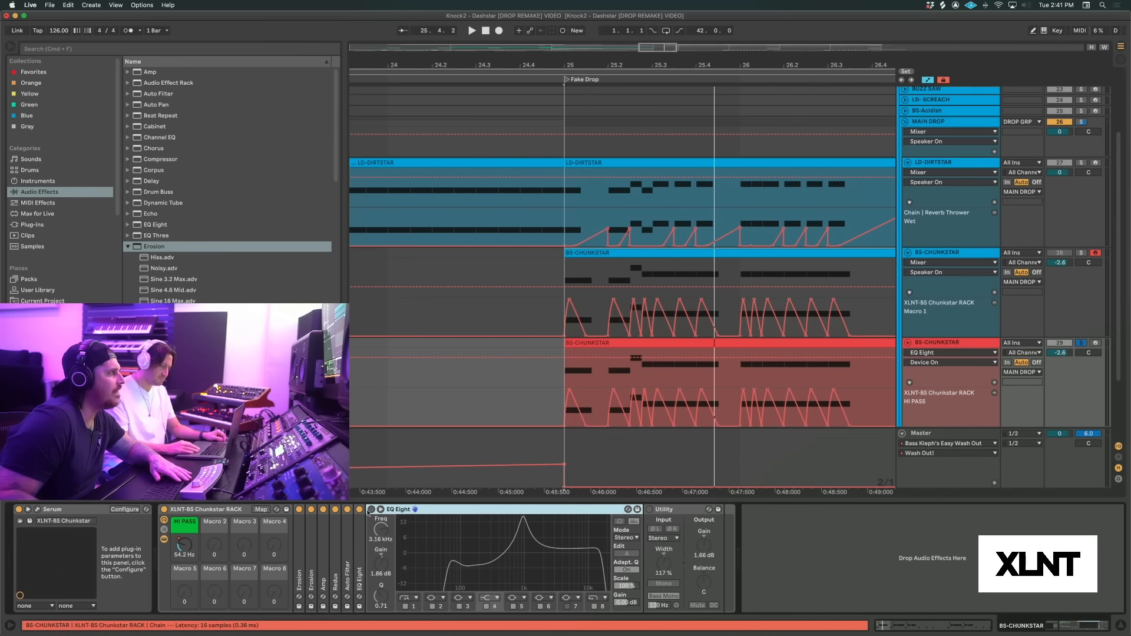
key("space")
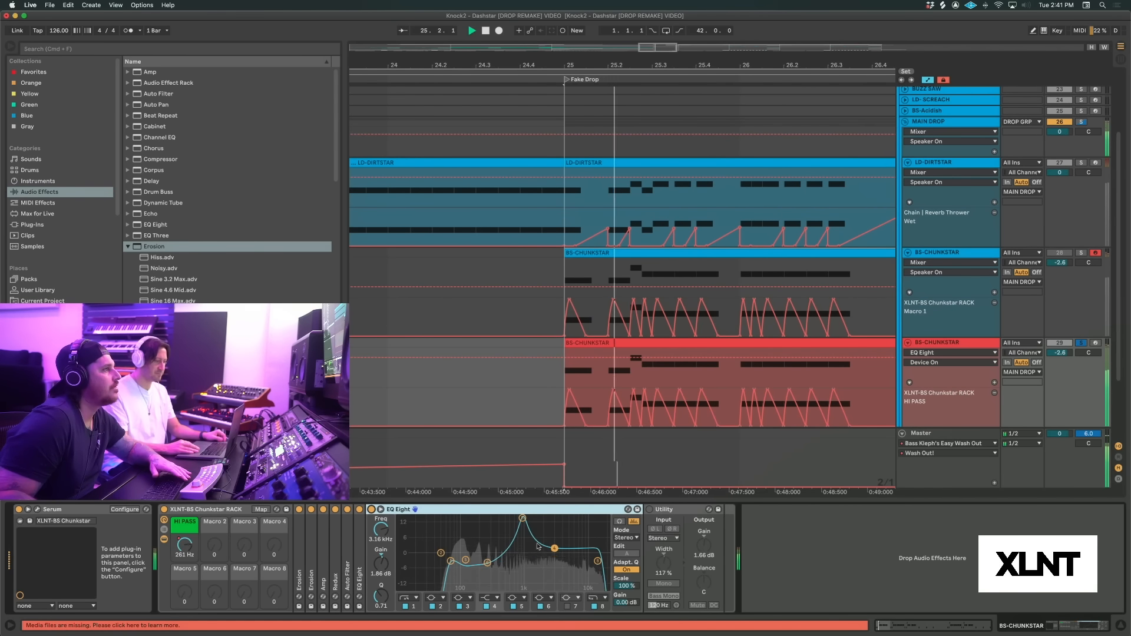
key("space")
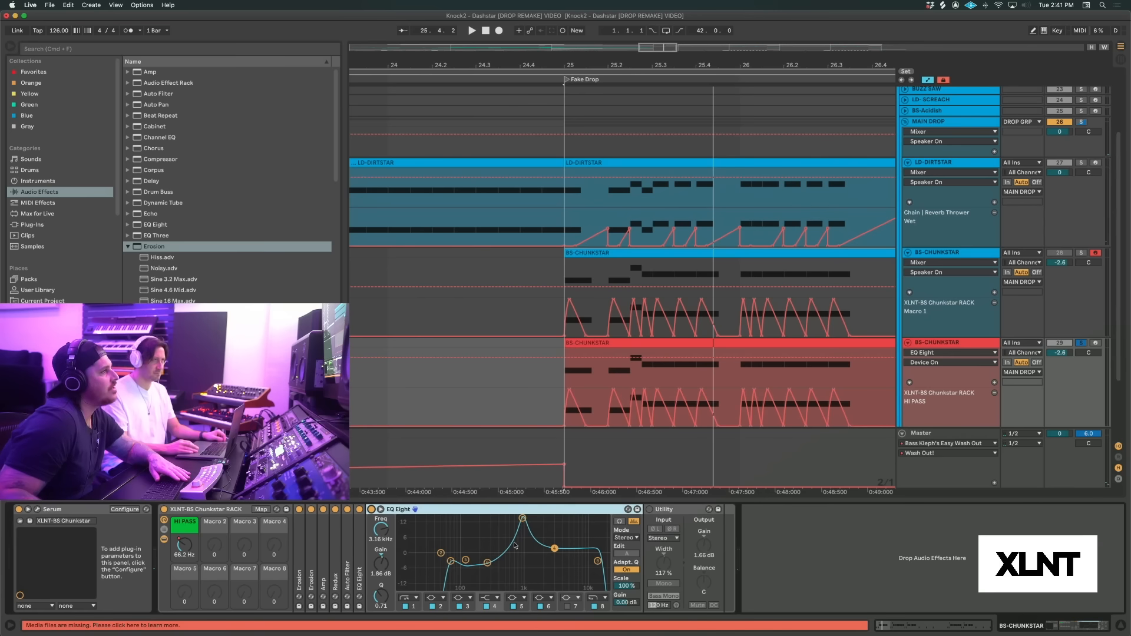
Compare the bass with the second EQ Eight bypassed and active over the Fake Drop, leaving it on
key("space")
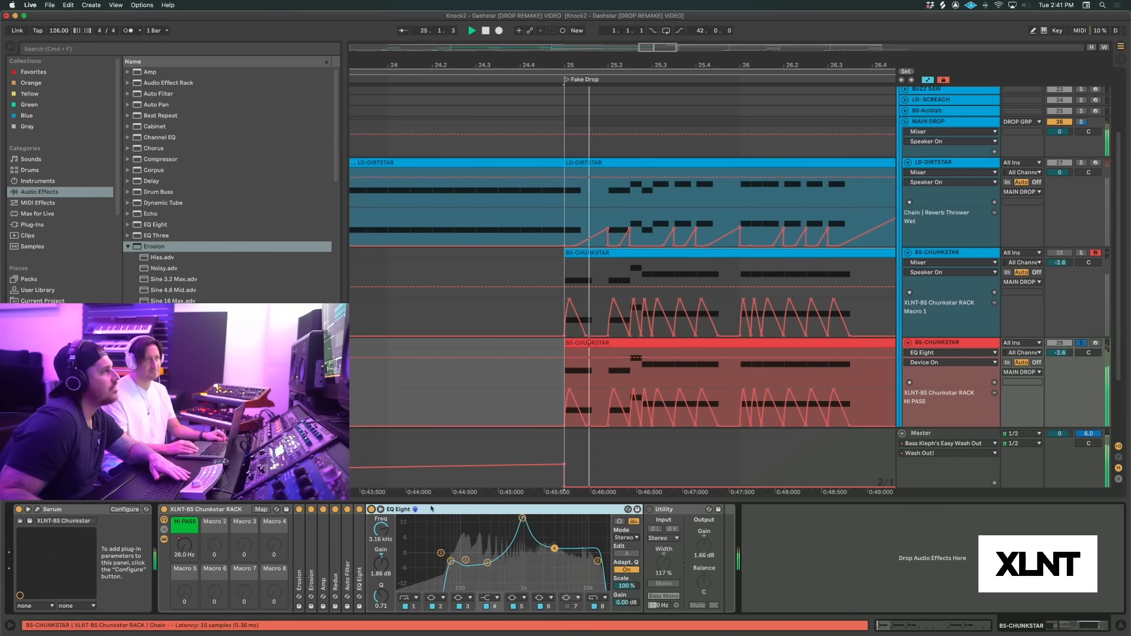
left_click(371, 510)
left_click(372, 509)
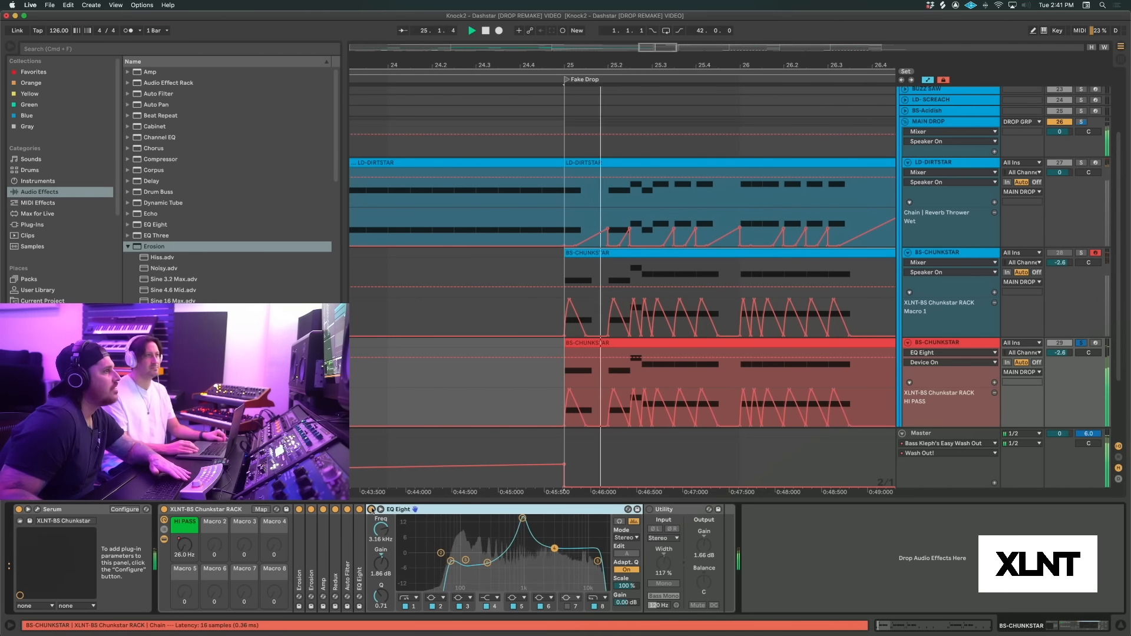
key("space")
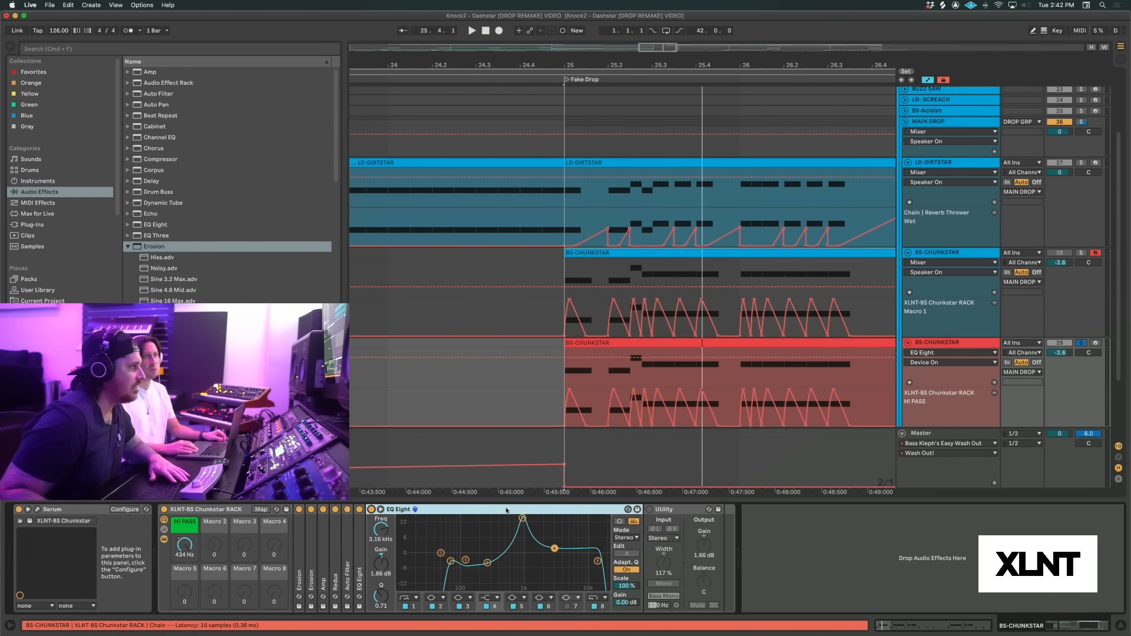
Turn on the rack's Utility and collapse the second EQ Eight, playing the bass through the full effect chain
left_click(670, 512)
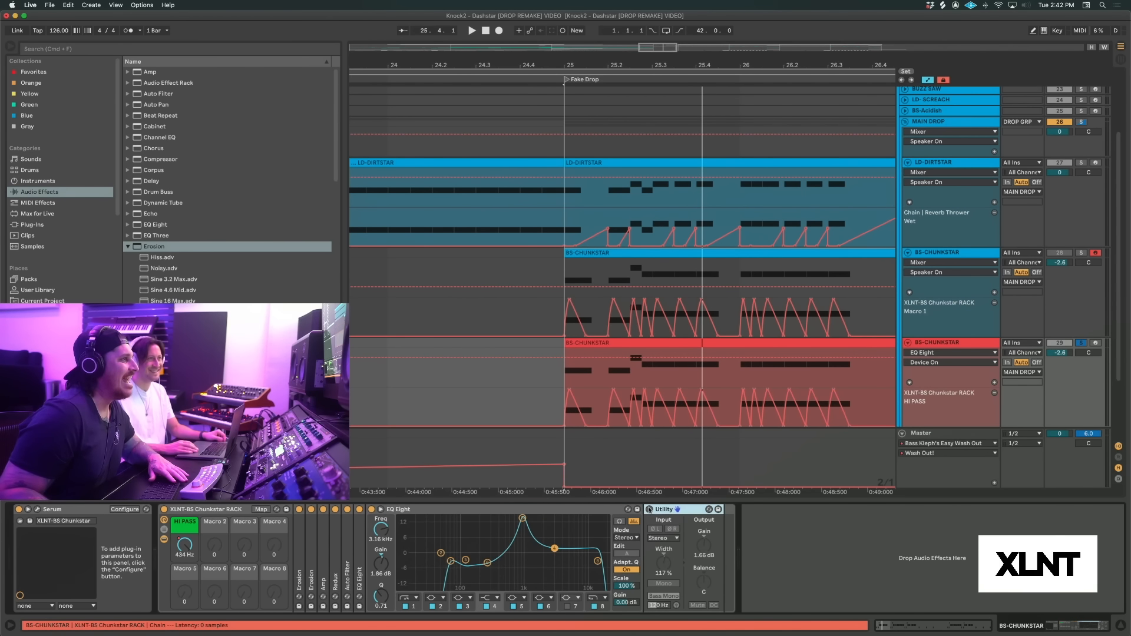
left_click(649, 510)
double_click(524, 510)
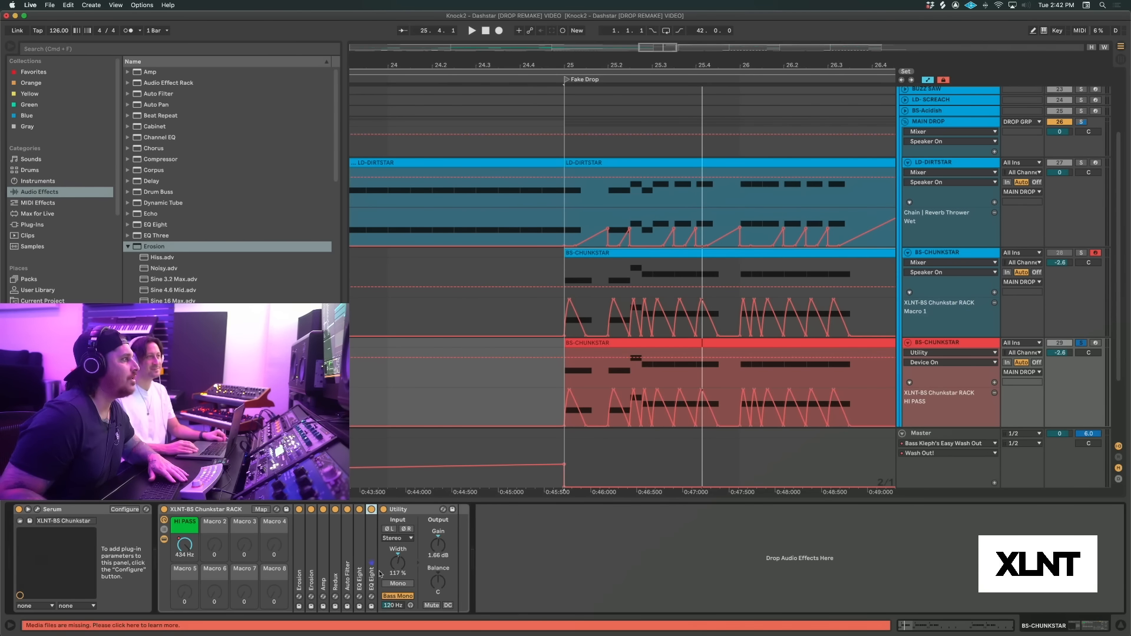
key("space")
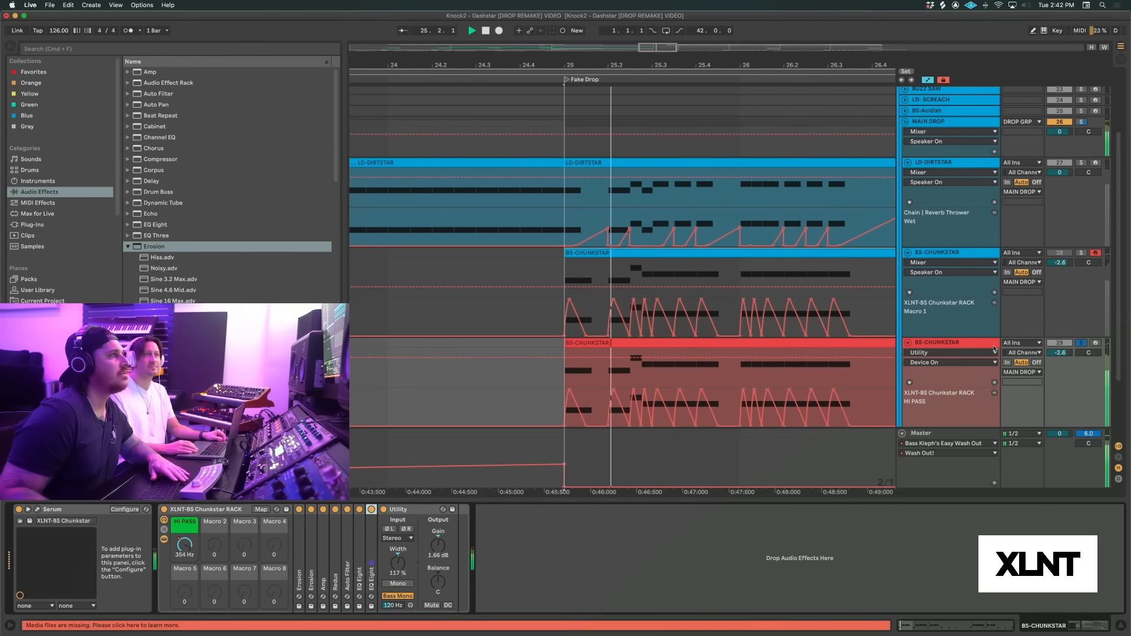
Unsolo the red BS-CHUNKSTAR track to play the drop with the other tracks, and fold that track
left_click(1081, 343)
key("space")
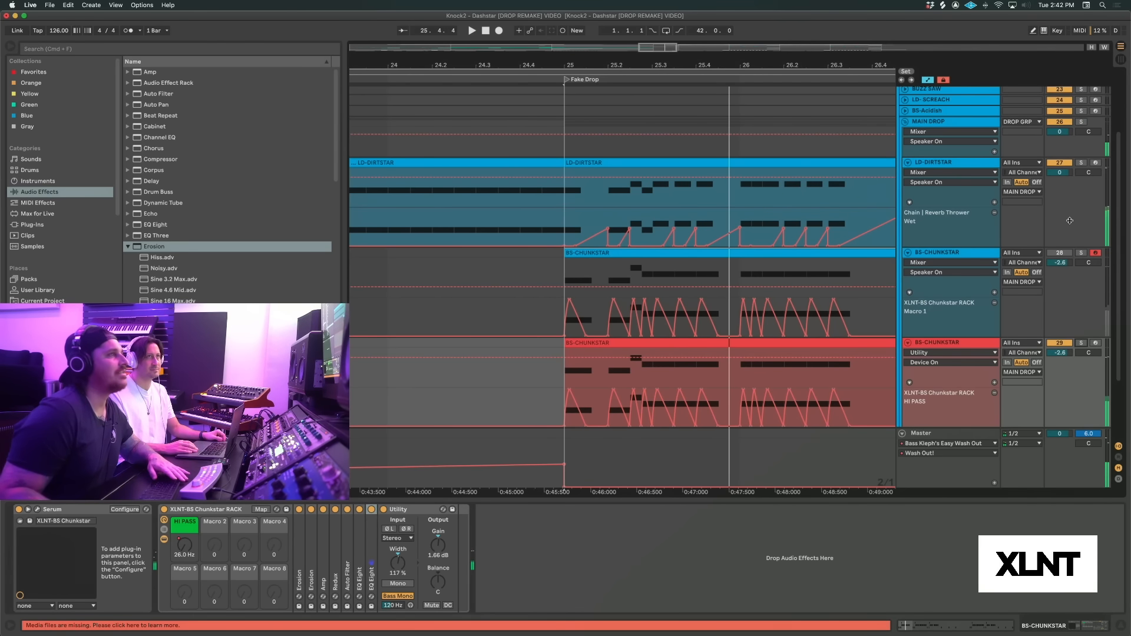
key("space")
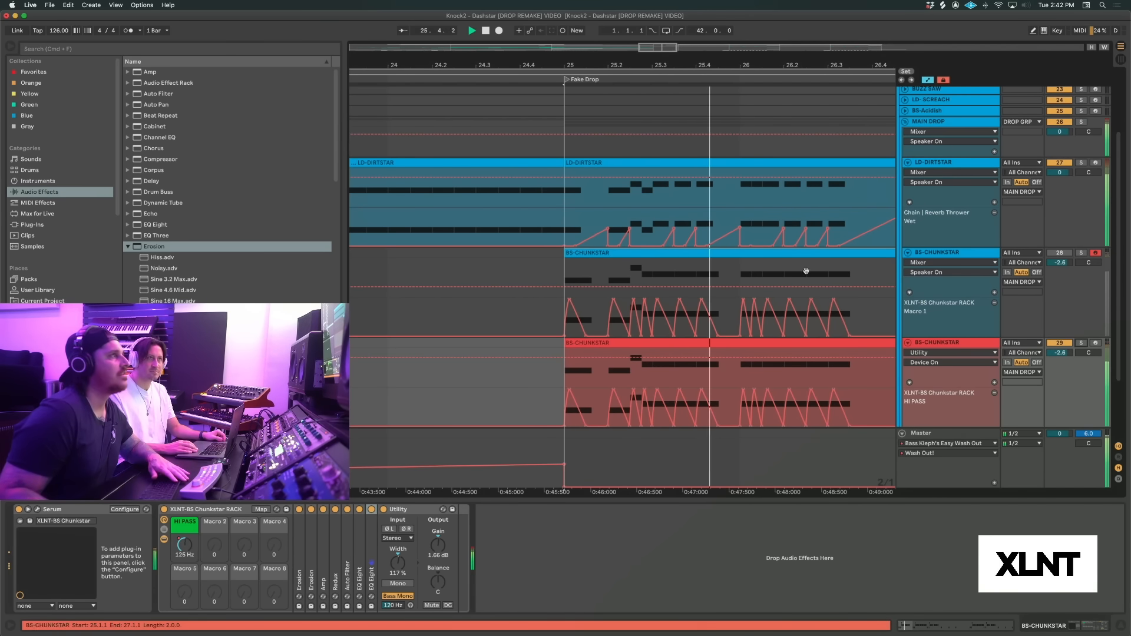
left_click_drag(784, 67, 782, 46)
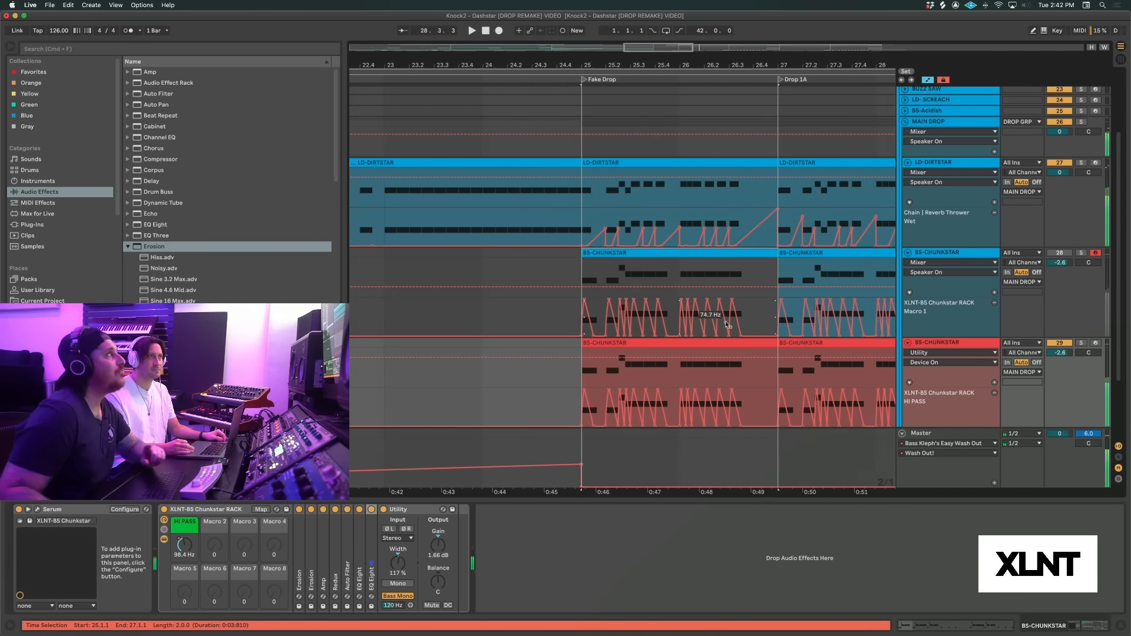
left_click(908, 344)
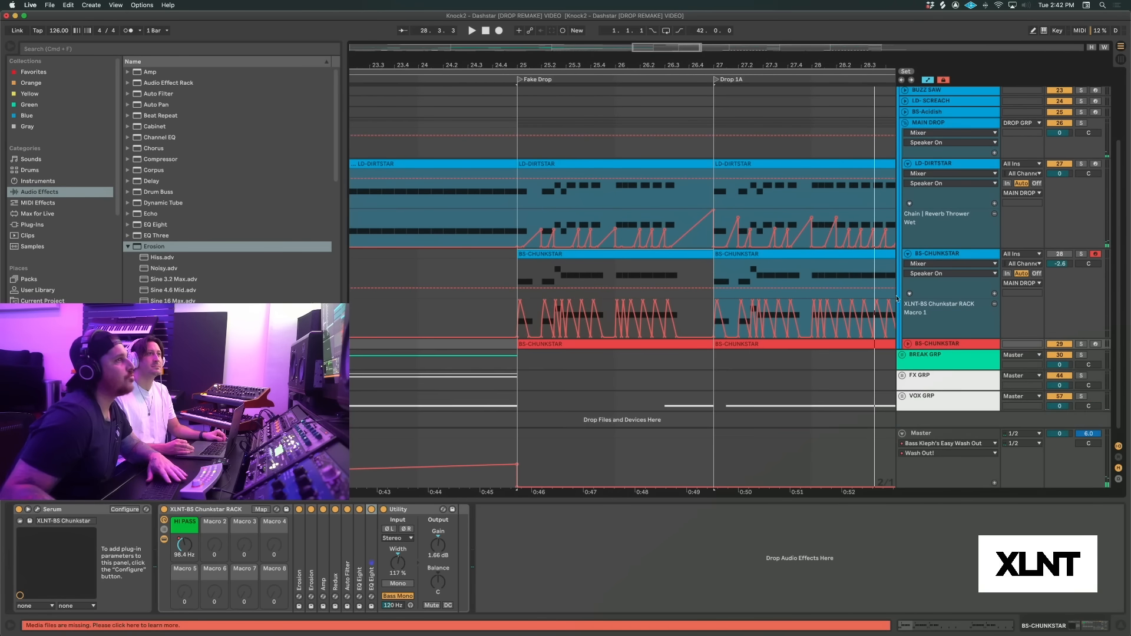
Fold the blue BS-CHUNKSTAR and LD-DIRTSTAR tracks in the MAIN DROP group
left_click(903, 255)
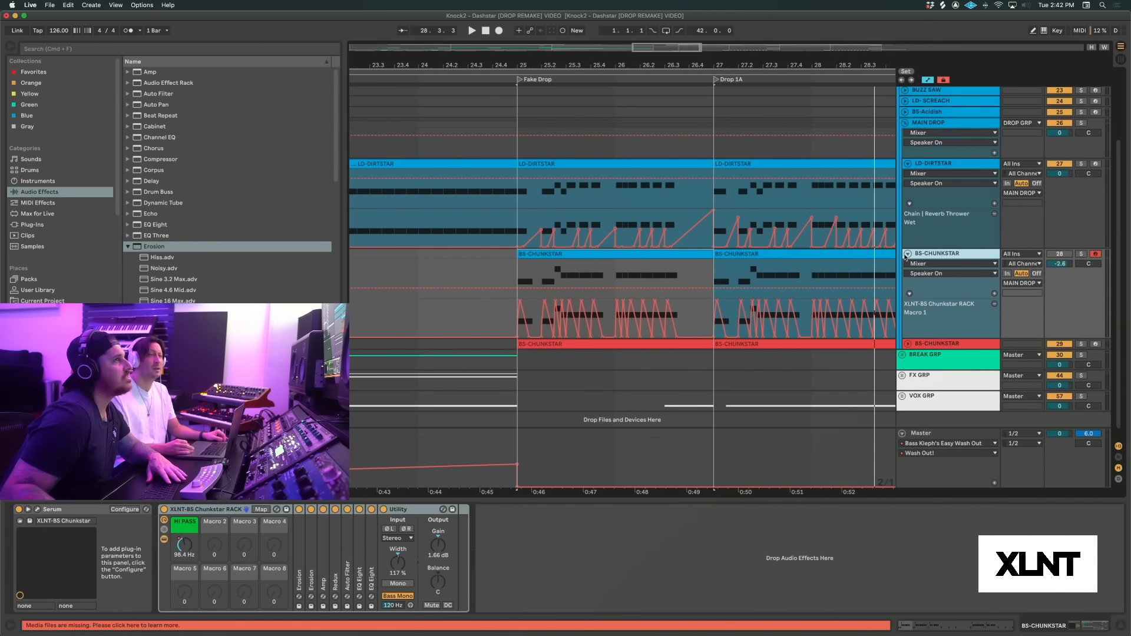
left_click(907, 254)
left_click(907, 163)
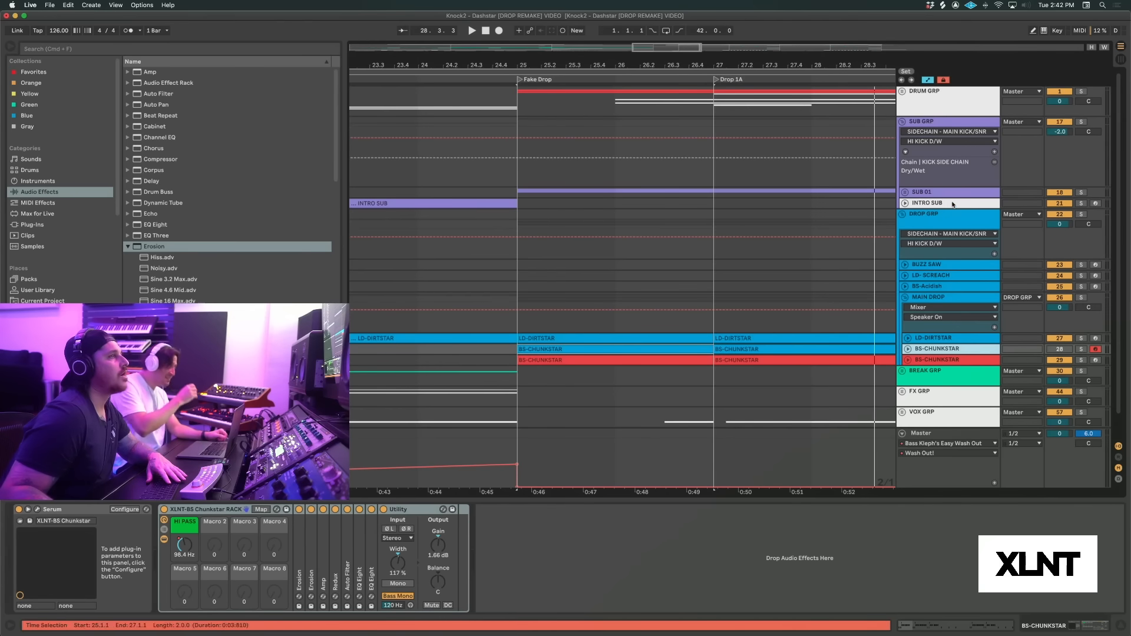
Unfold the SUB 01 group and the SUB-Substar 01 track, then solo that track and play it from the Fake Drop
left_click(905, 195)
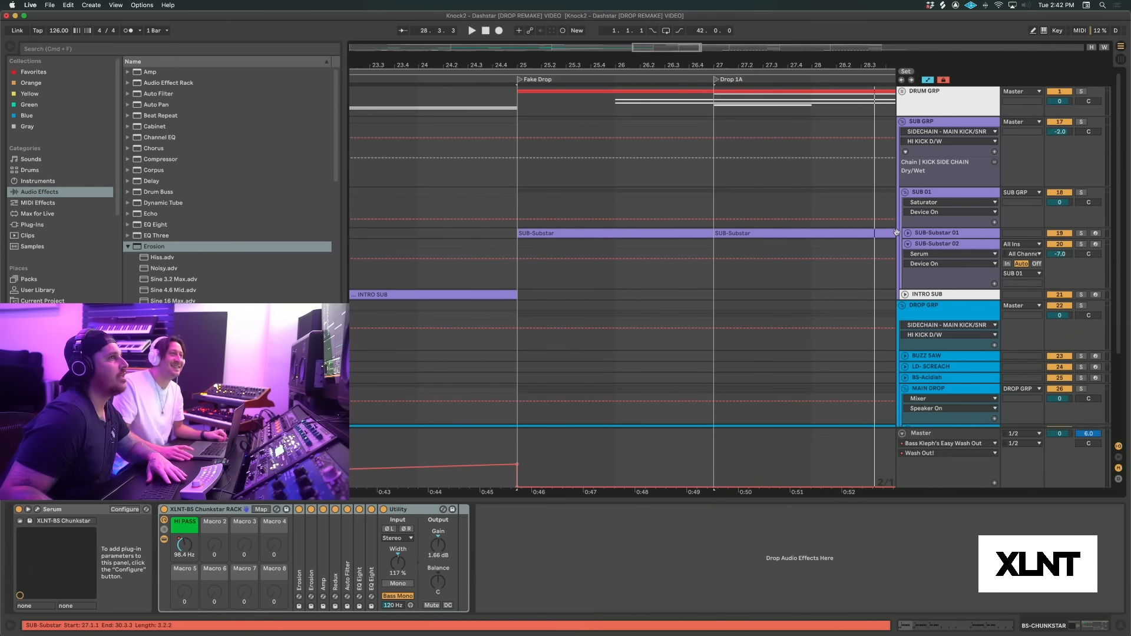
left_click(658, 232)
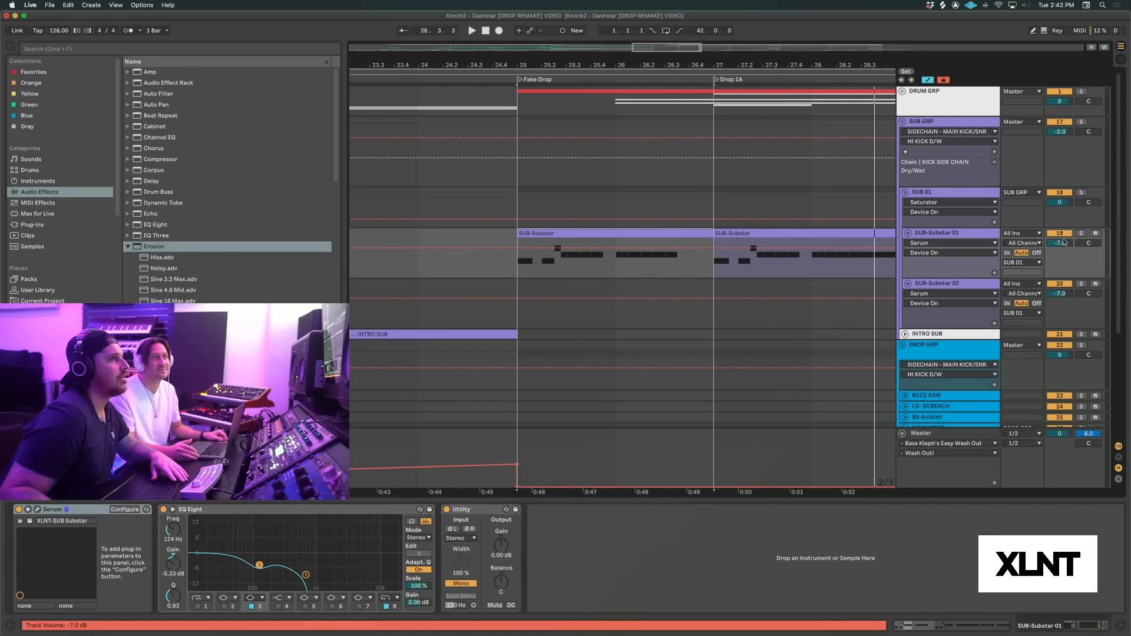
left_click(1081, 234)
key("space")
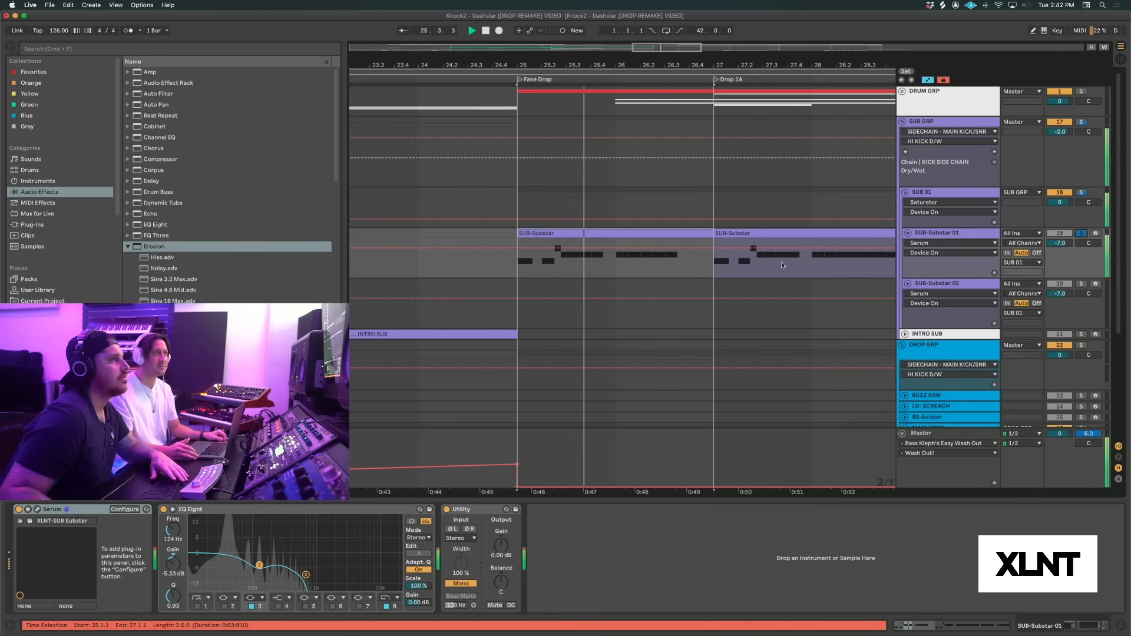
scroll(781, 262, "right", 10)
left_click_drag(782, 65, 783, 48)
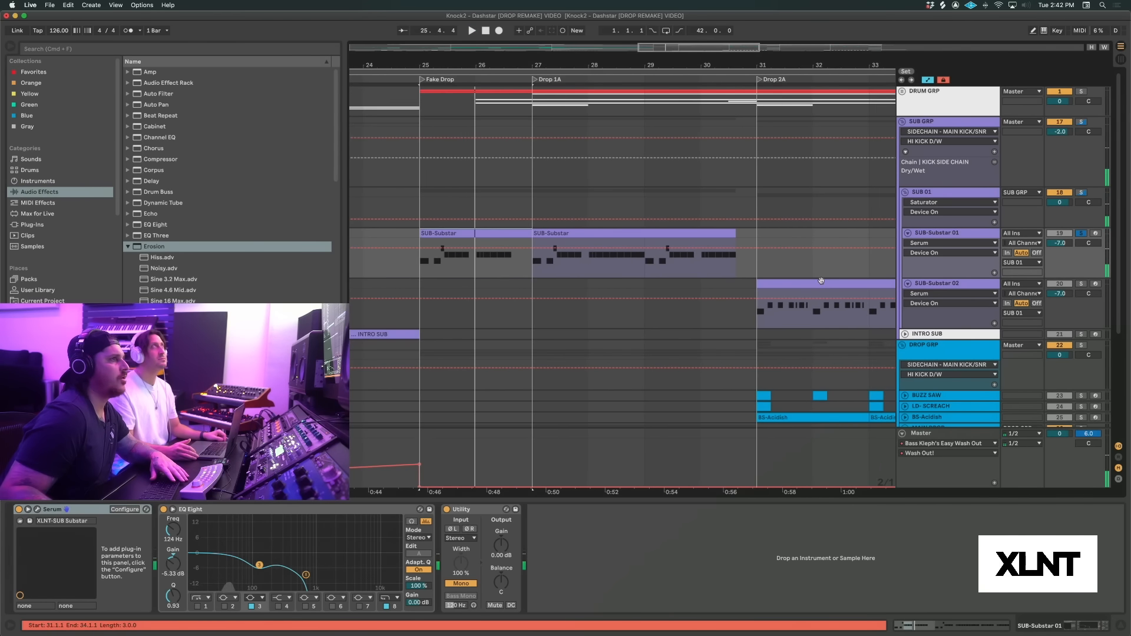
Select the SUB-Substar 02 clip at Drop 2A and play it with its track soloed
left_click(821, 285)
key("s")
key("space")
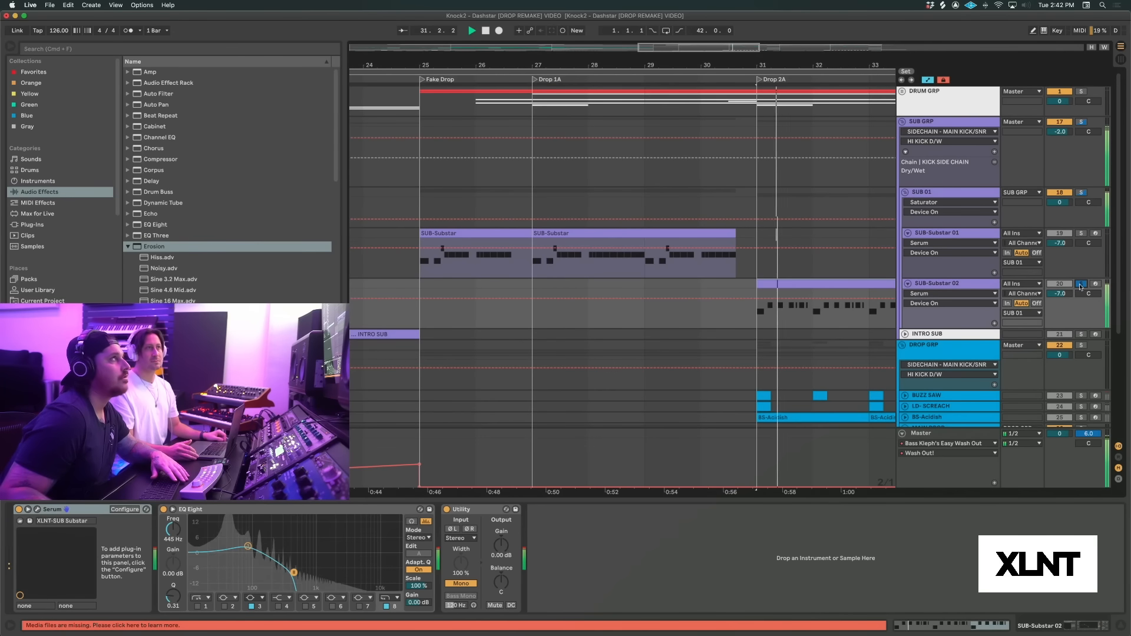
Audition the SUB-Substar 01 clip at Drop 1B, toggling the track's solo between playbacks
scroll(673, 318, "right", 10)
left_click(647, 232)
key("space")
key("s")
key("space")
key("space")
key("s")
Select the SUB-Substar 02 clip at Drop 2A and play it with all other tracks
key("space")
left_click(458, 288)
key("space")
key("space")
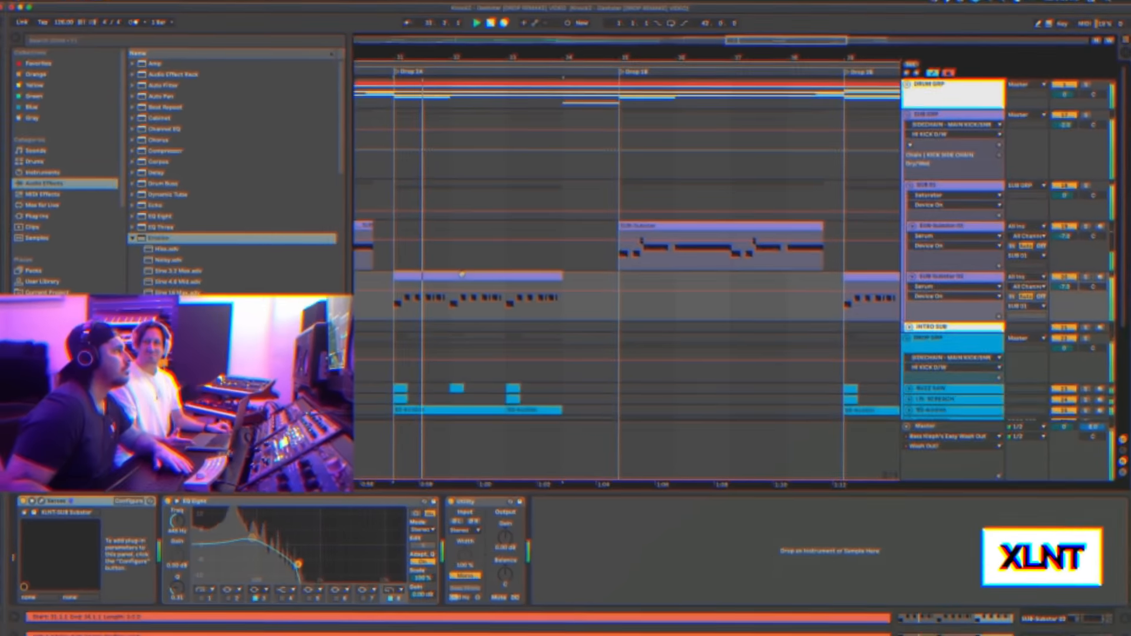
Unfold the BS-Acidish track, solo it and play it from the start of Drop 2A
scroll(482, 306, "down", 3)
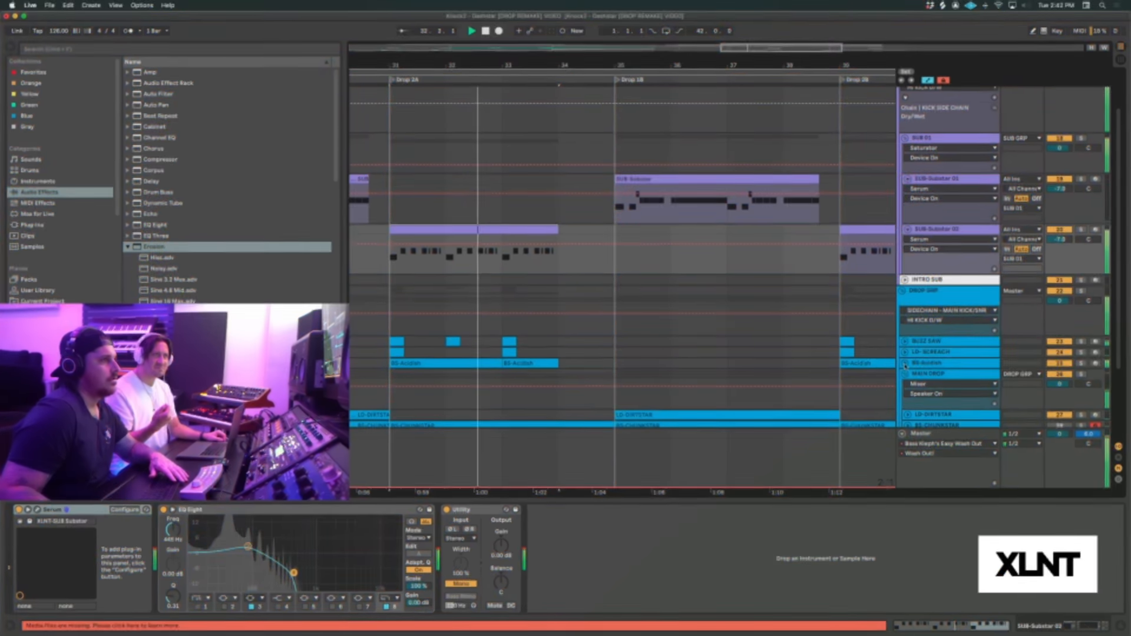
left_click(905, 363)
left_click(1082, 363)
key("space")
key("space")
scroll(589, 316, "left", 3)
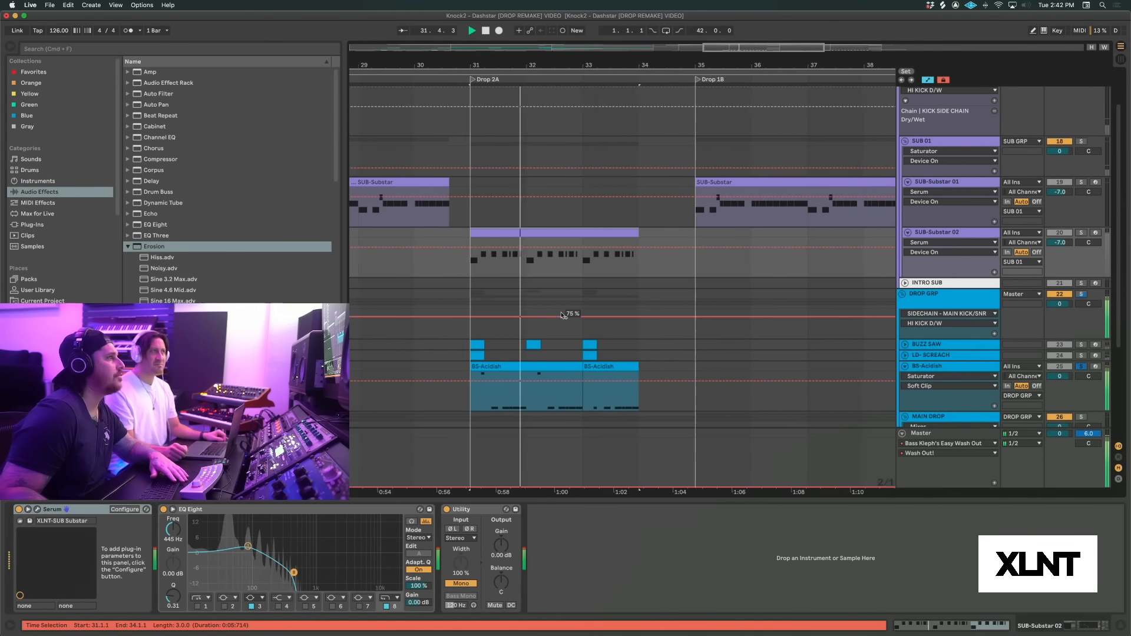
Unsolo BS-Acidish, play Drop 2A with all the other tracks, and stop playback
left_click(1081, 366)
key("space")
key("space")
scroll(749, 346, "down", 5)
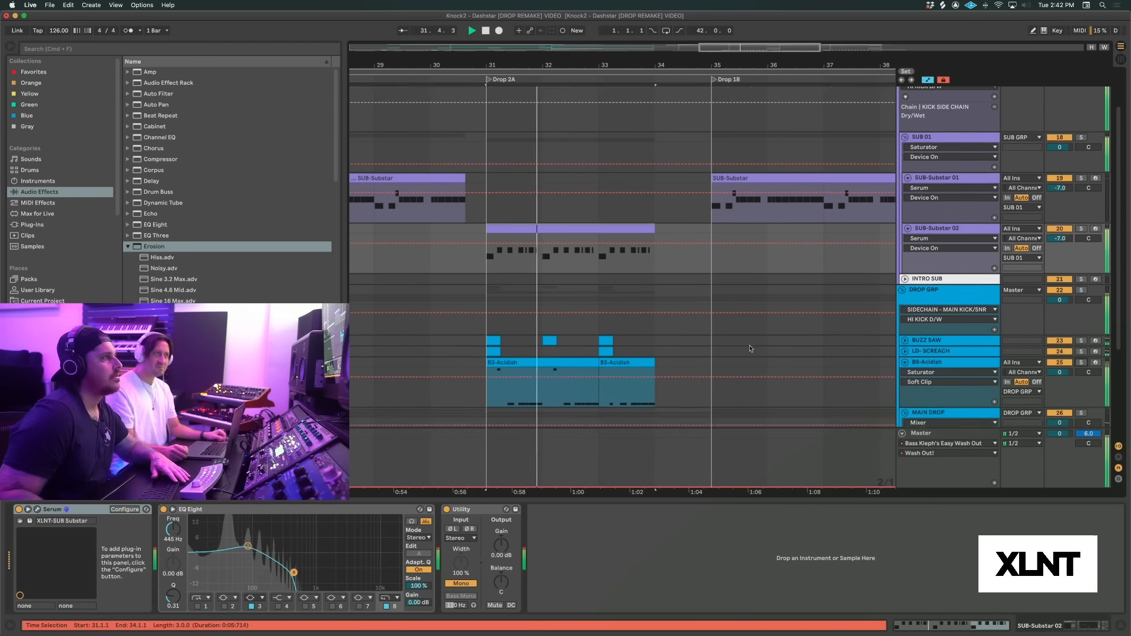
scroll(744, 354, "left", 1)
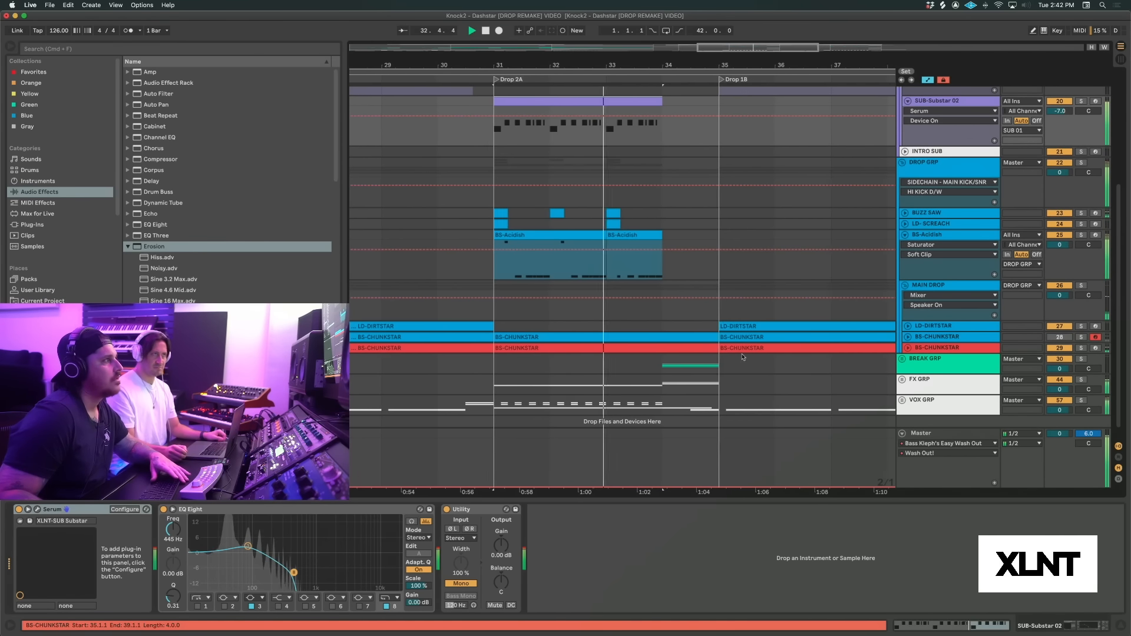
key("space")
left_click_drag(531, 66, 531, 24)
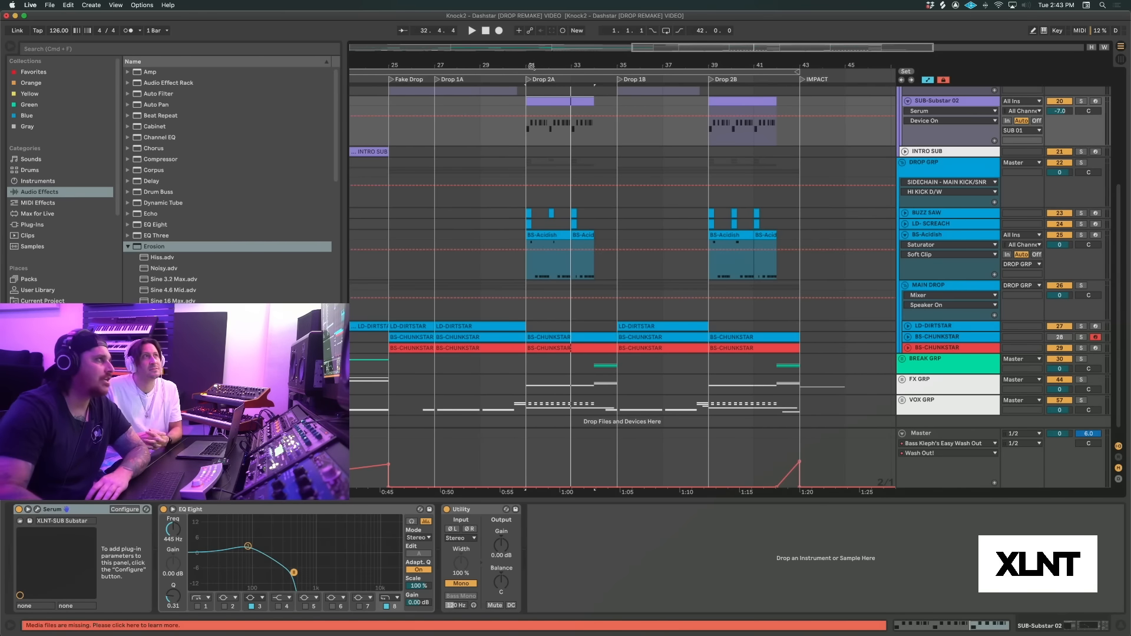
left_click_drag(471, 72, 470, 68)
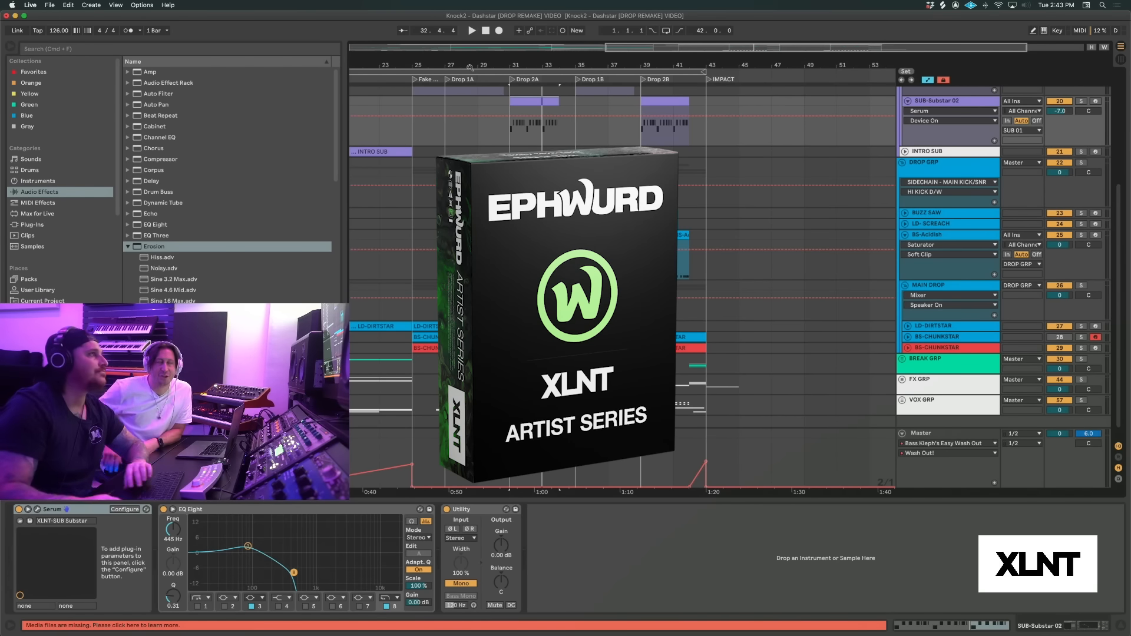
left_click_drag(469, 59, 495, 34)
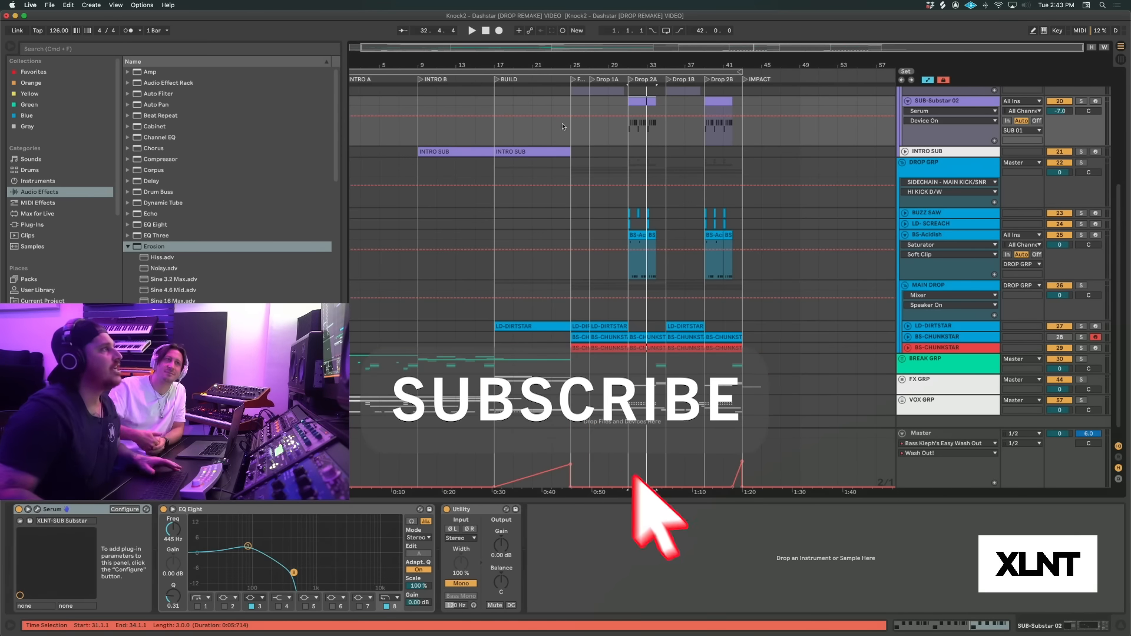
left_click_drag(504, 58, 507, 55)
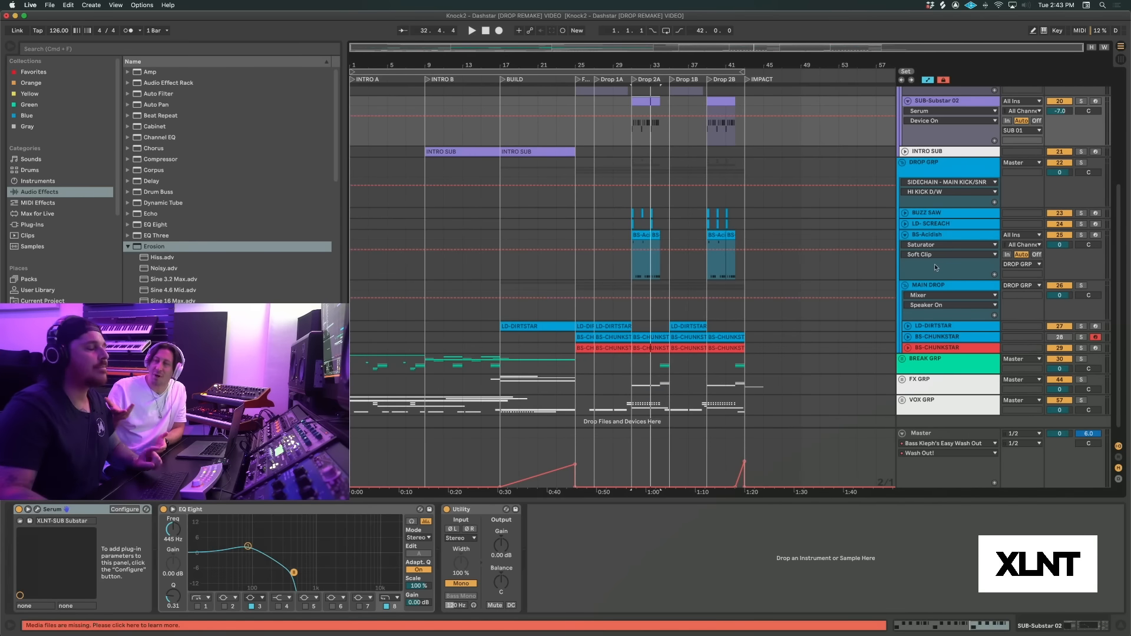